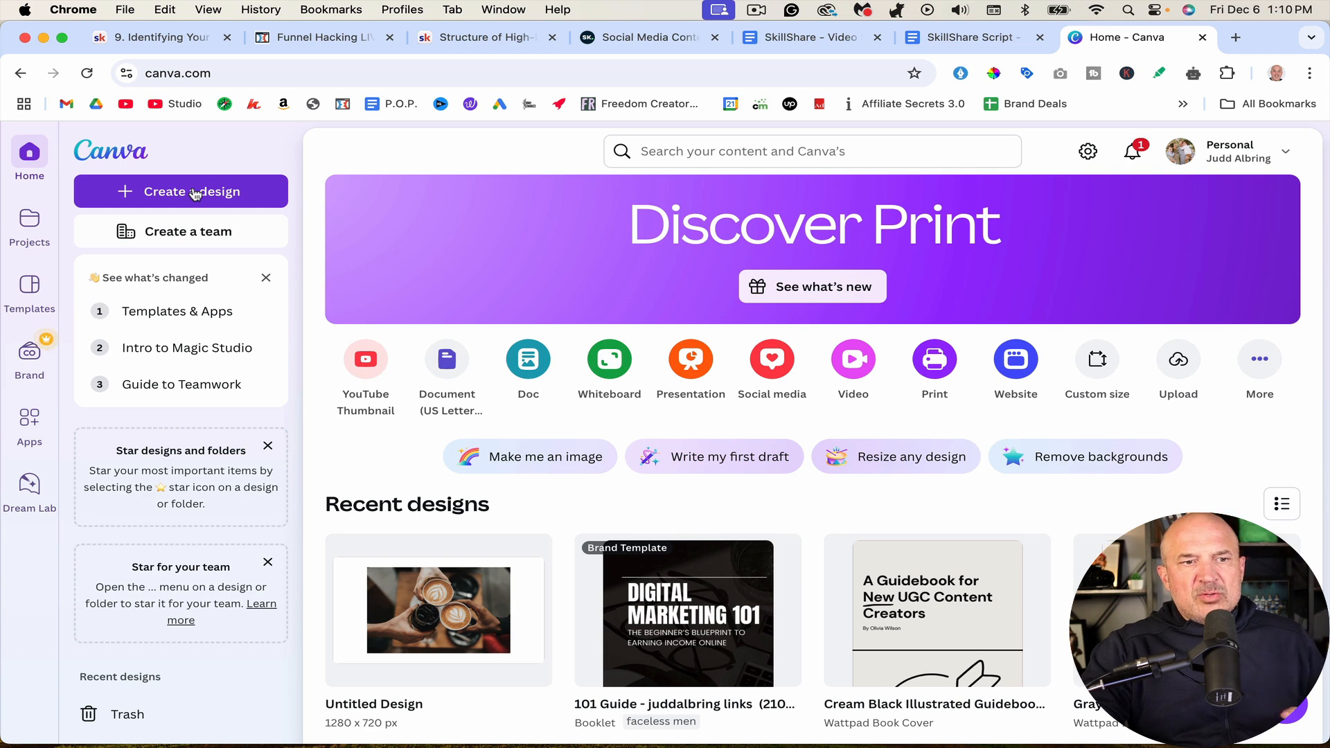
Step: Create a new blank design with the custom size 1280 × 720 px
left_click(197, 194)
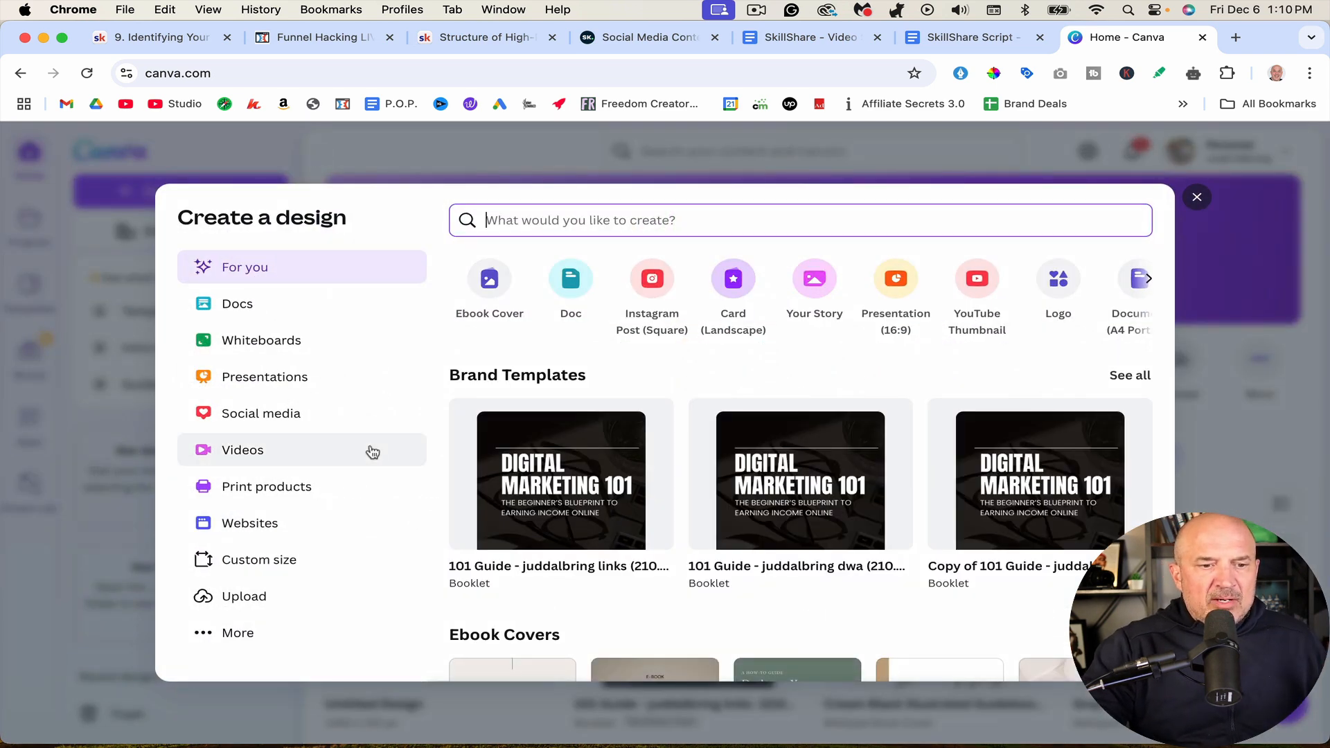
left_click(284, 561)
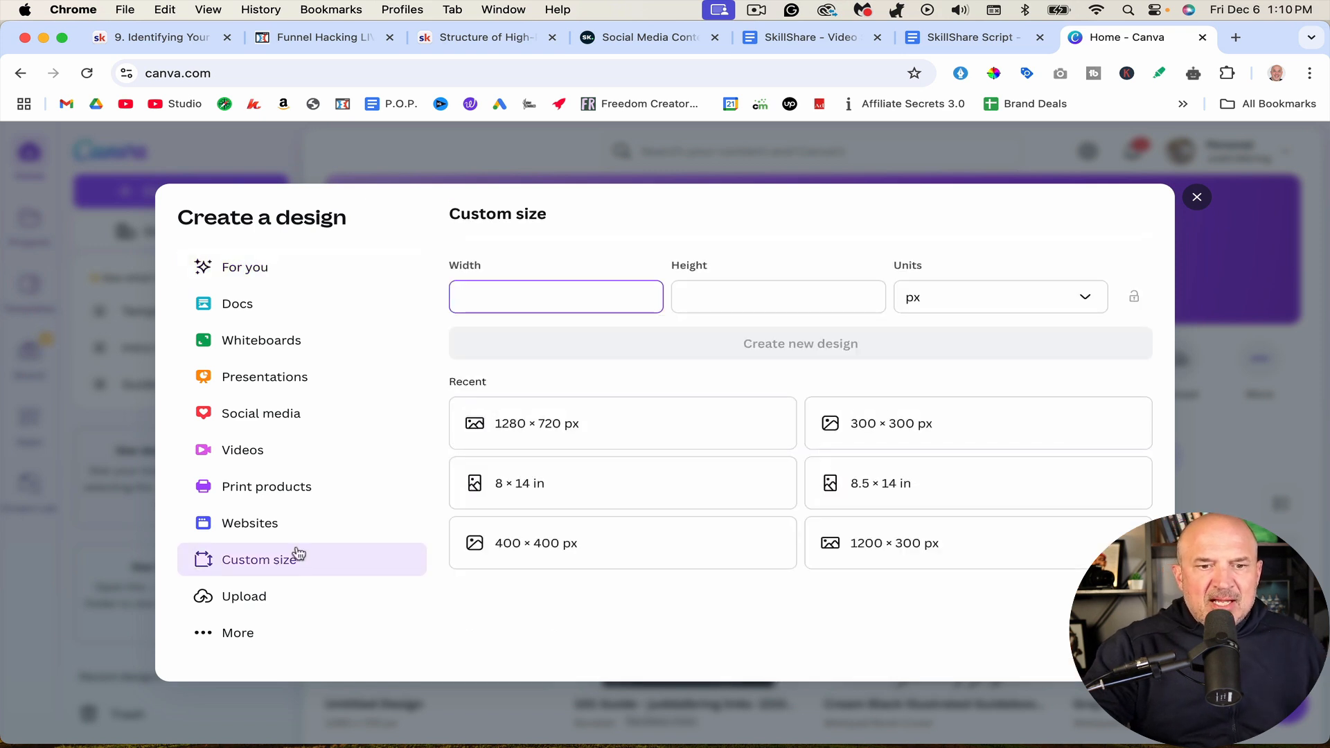
left_click(519, 428)
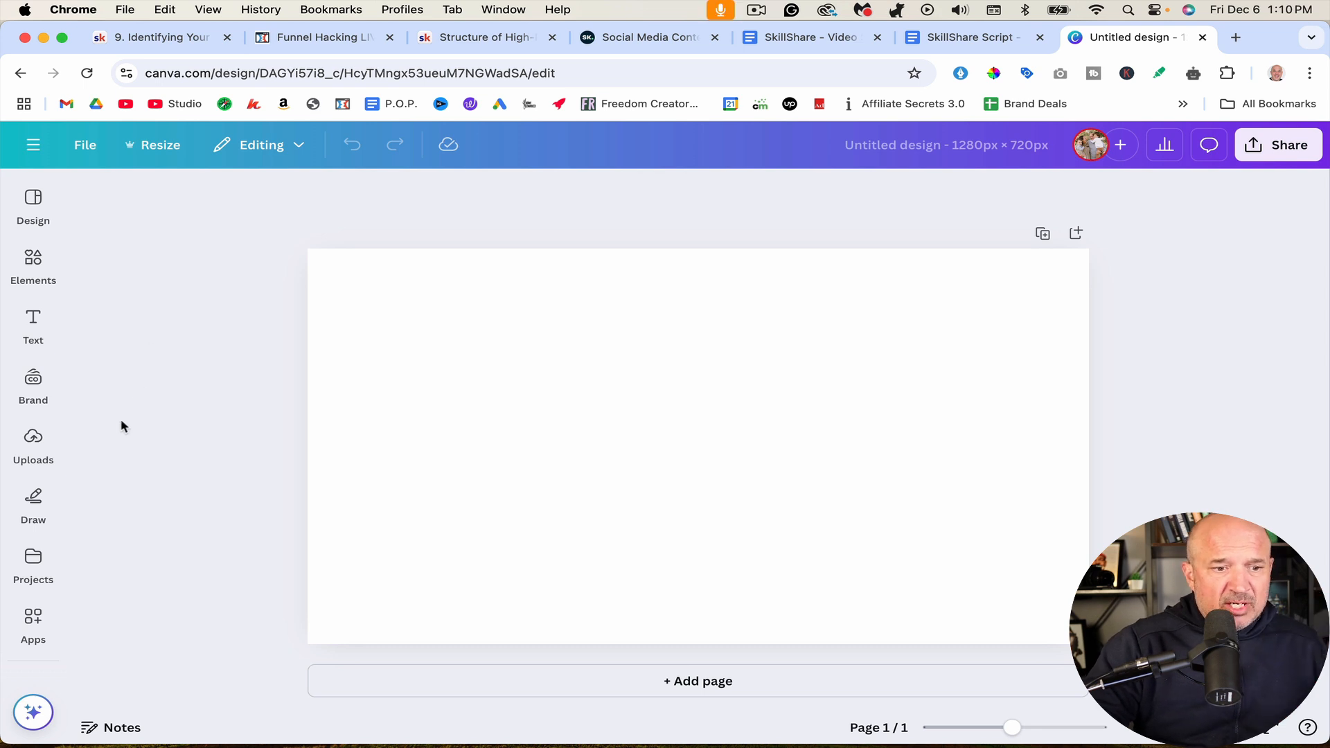
Step: Find the Image Animate app among the Canva apps and open it in the blank design
left_click(33, 620)
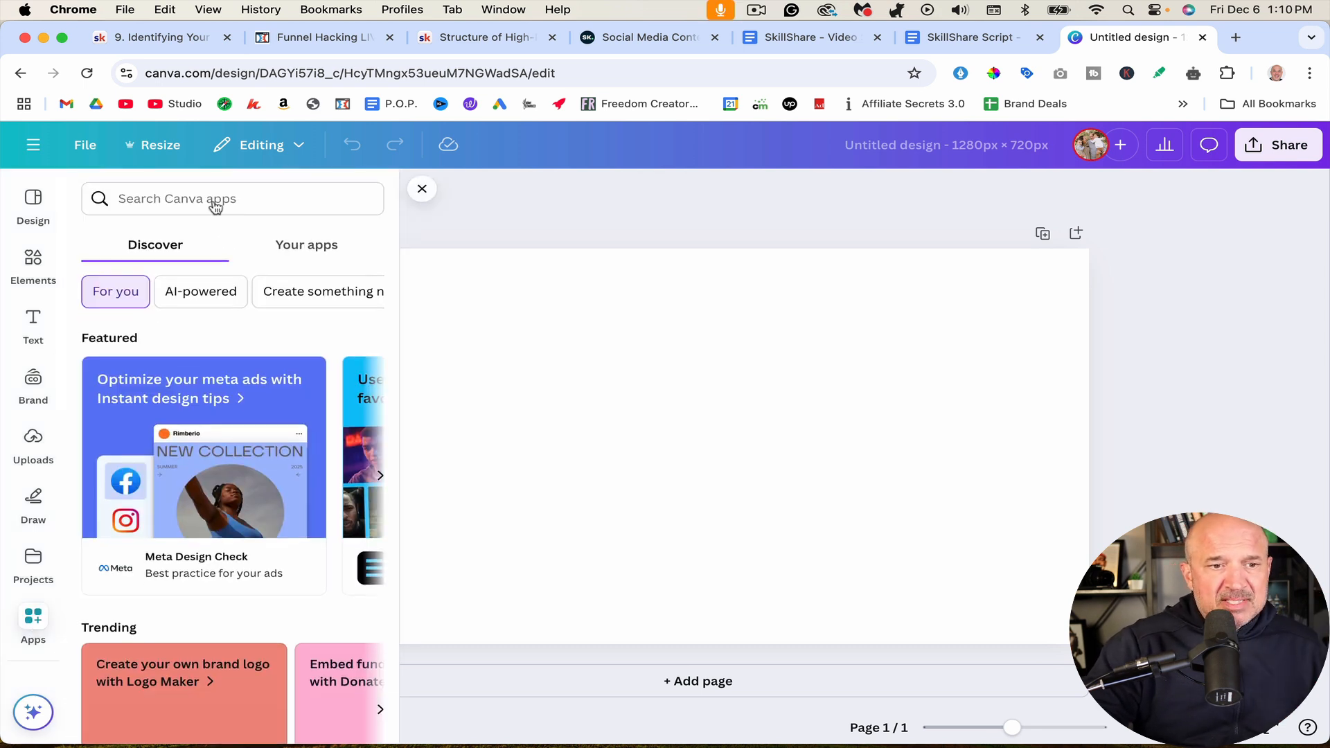
left_click(180, 196)
type("ai")
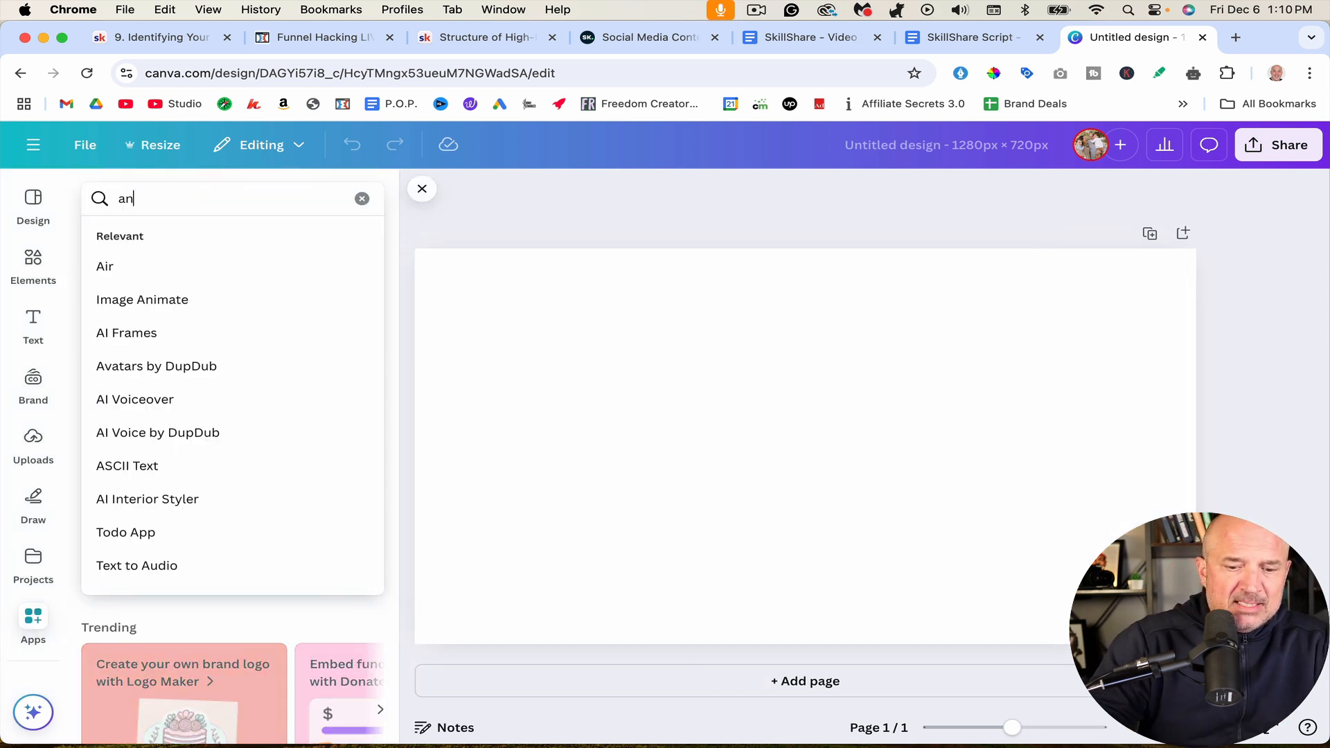
left_click(146, 297)
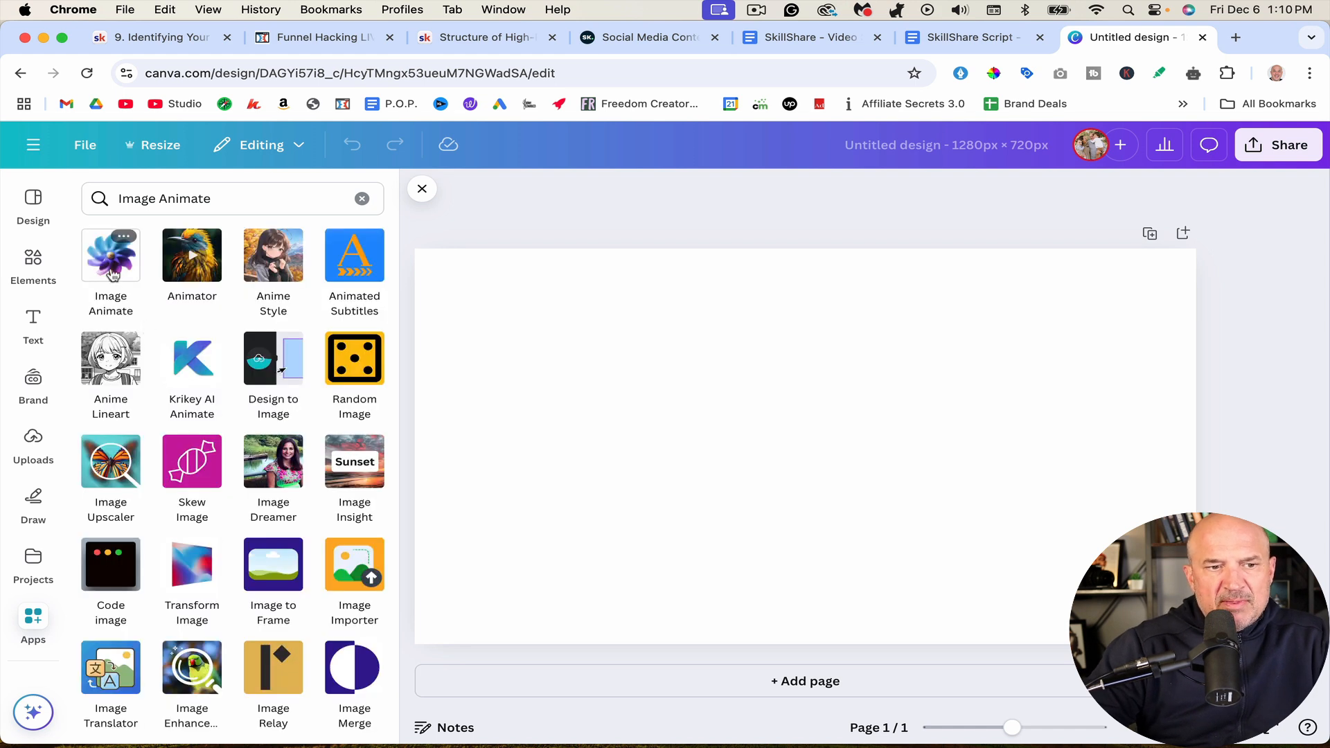
left_click(113, 274)
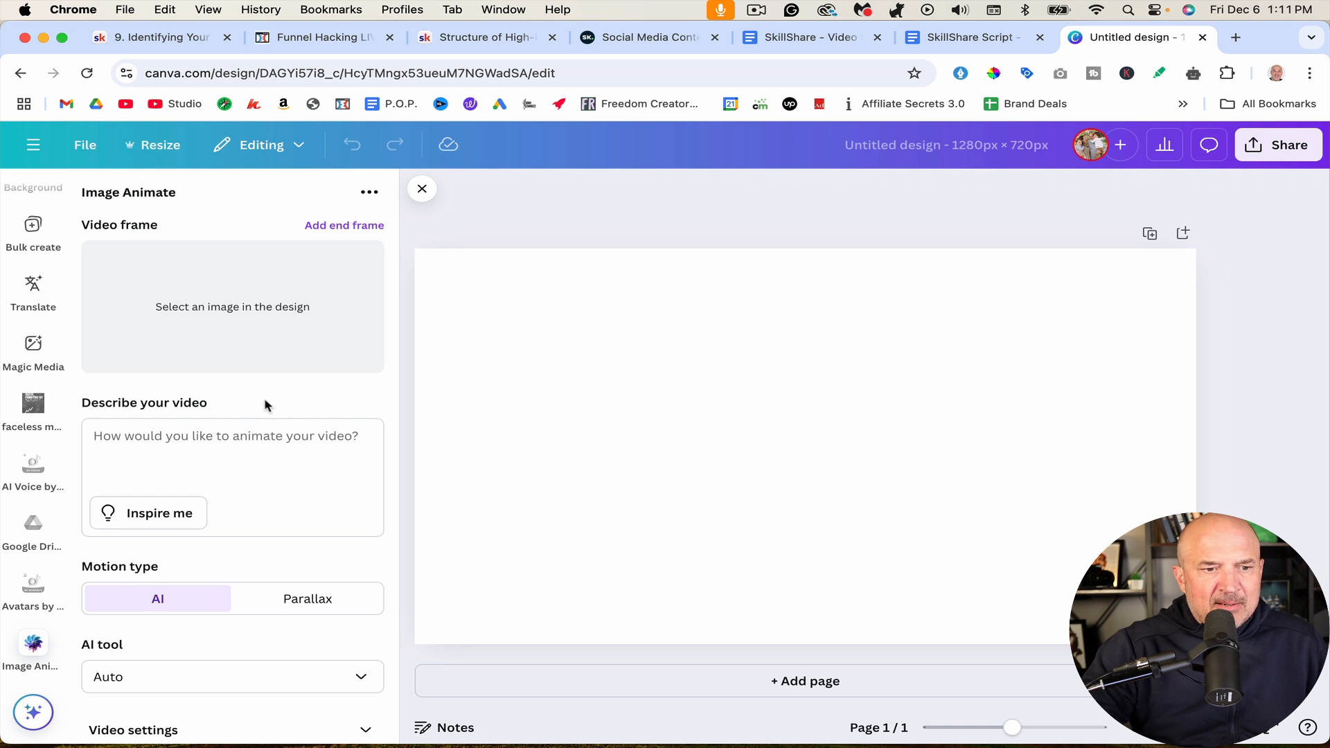
Step: Search the photo elements for coffee, add the photo of three hands holding coffee cups, and enlarge it on the page
left_click(205, 196)
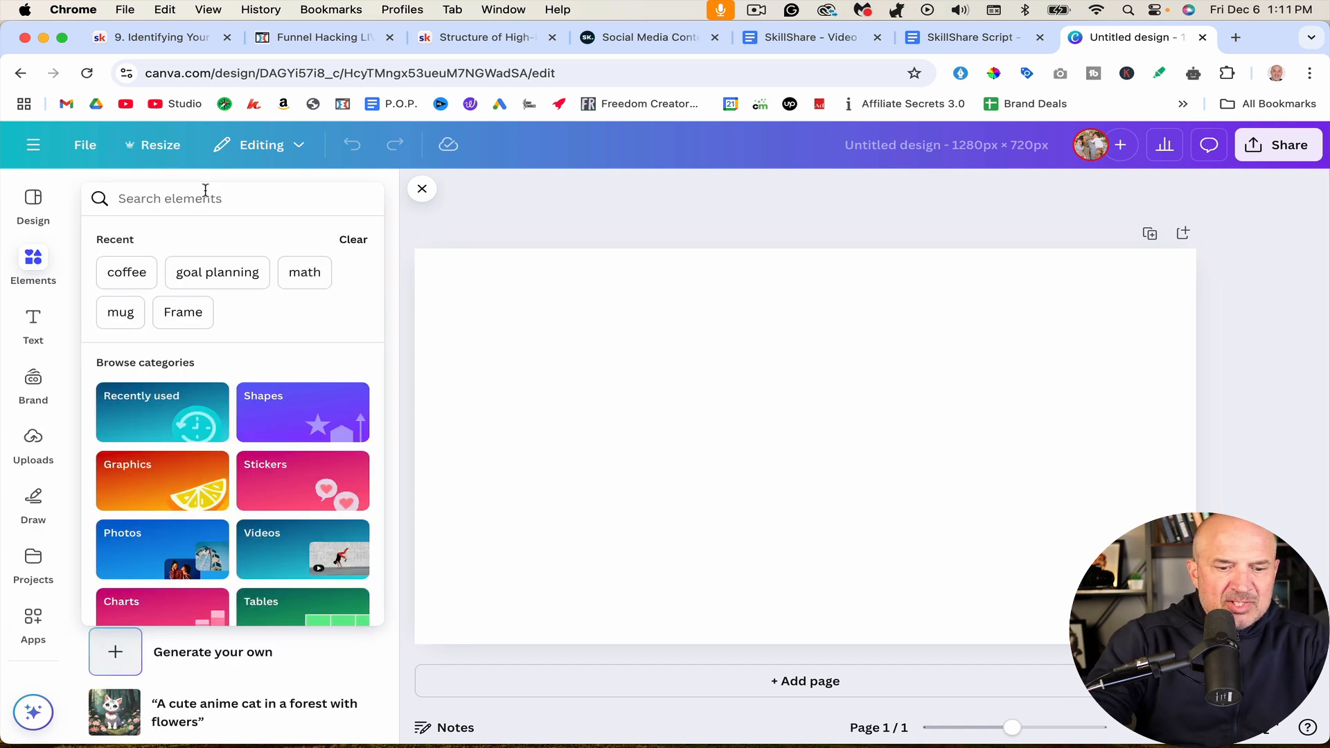
type("coffe")
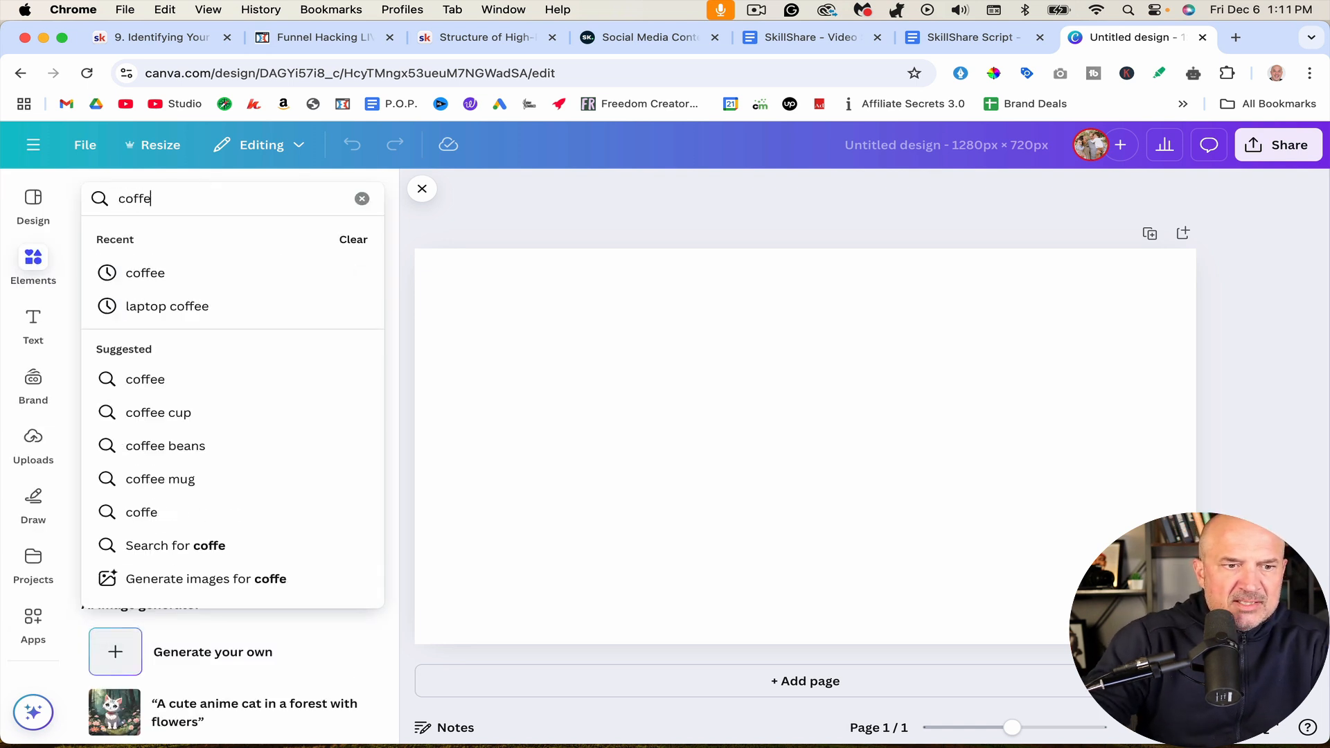
type("e")
key("Return")
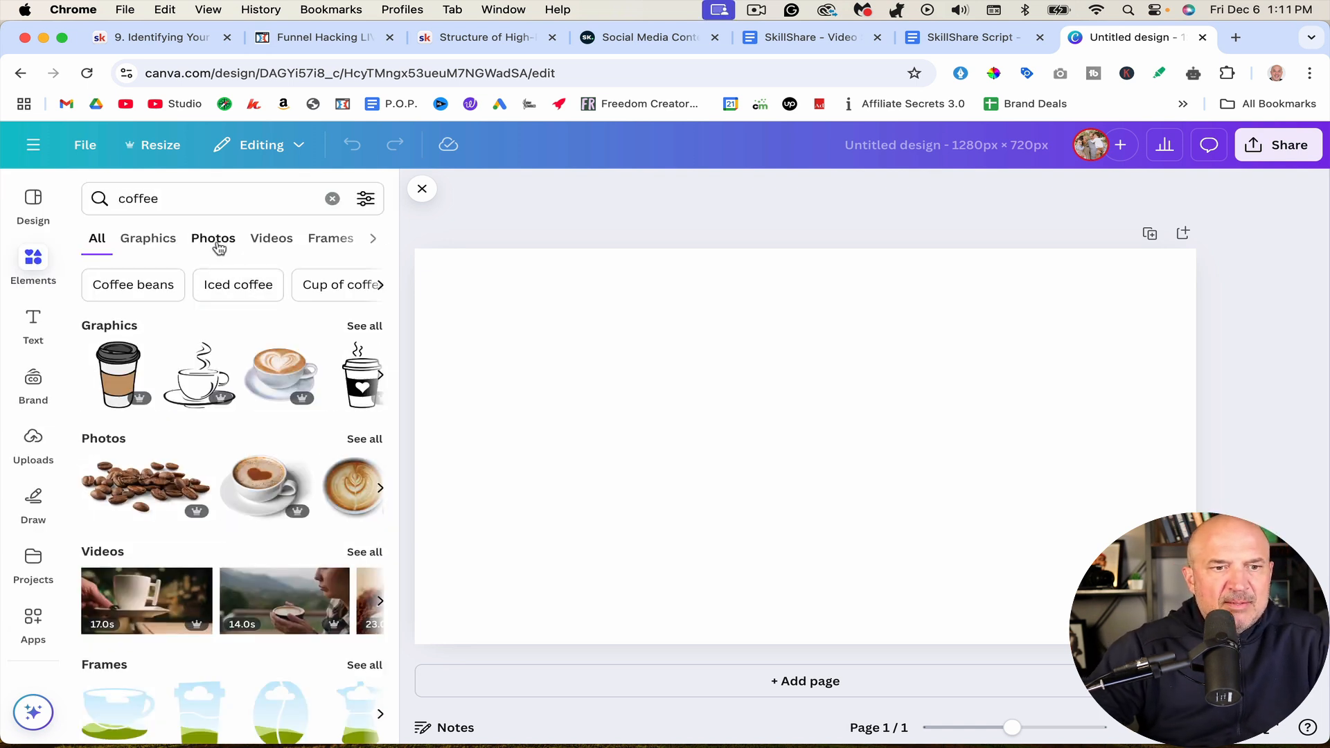
left_click(219, 248)
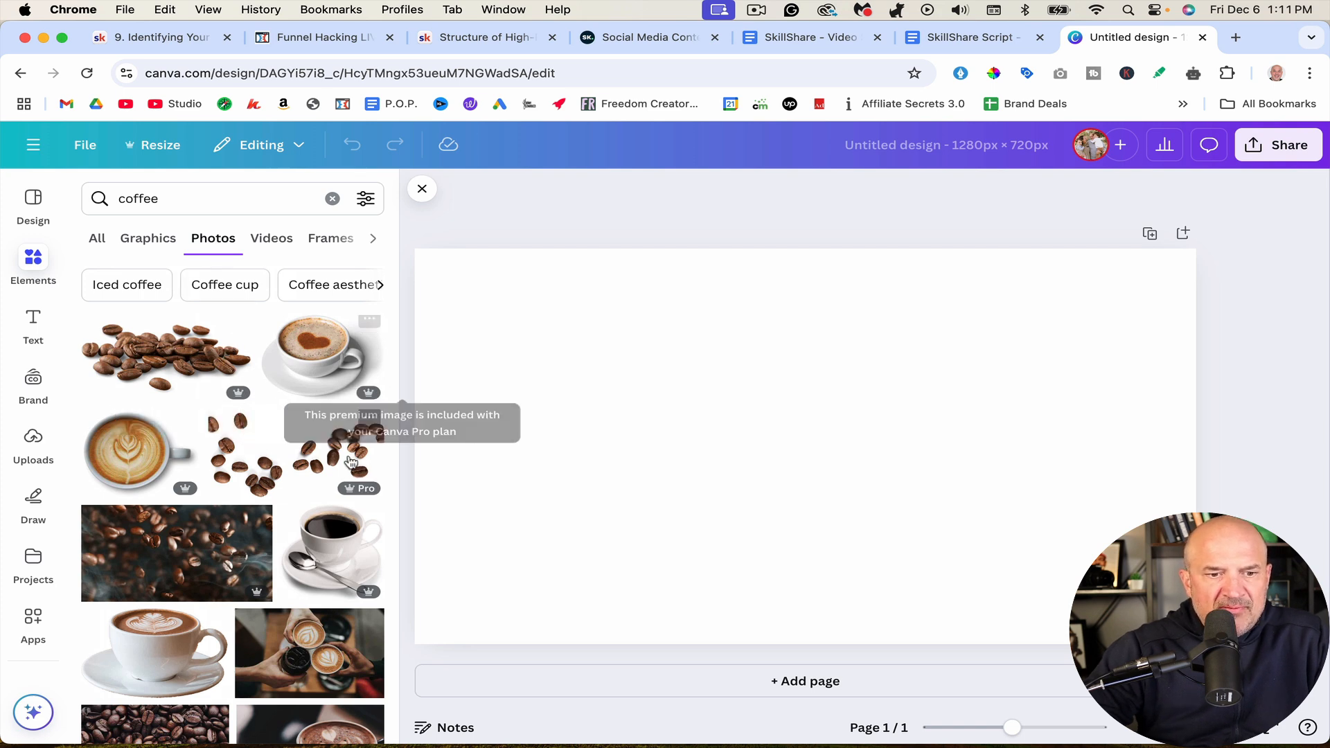
scroll(341, 525, "down", 4)
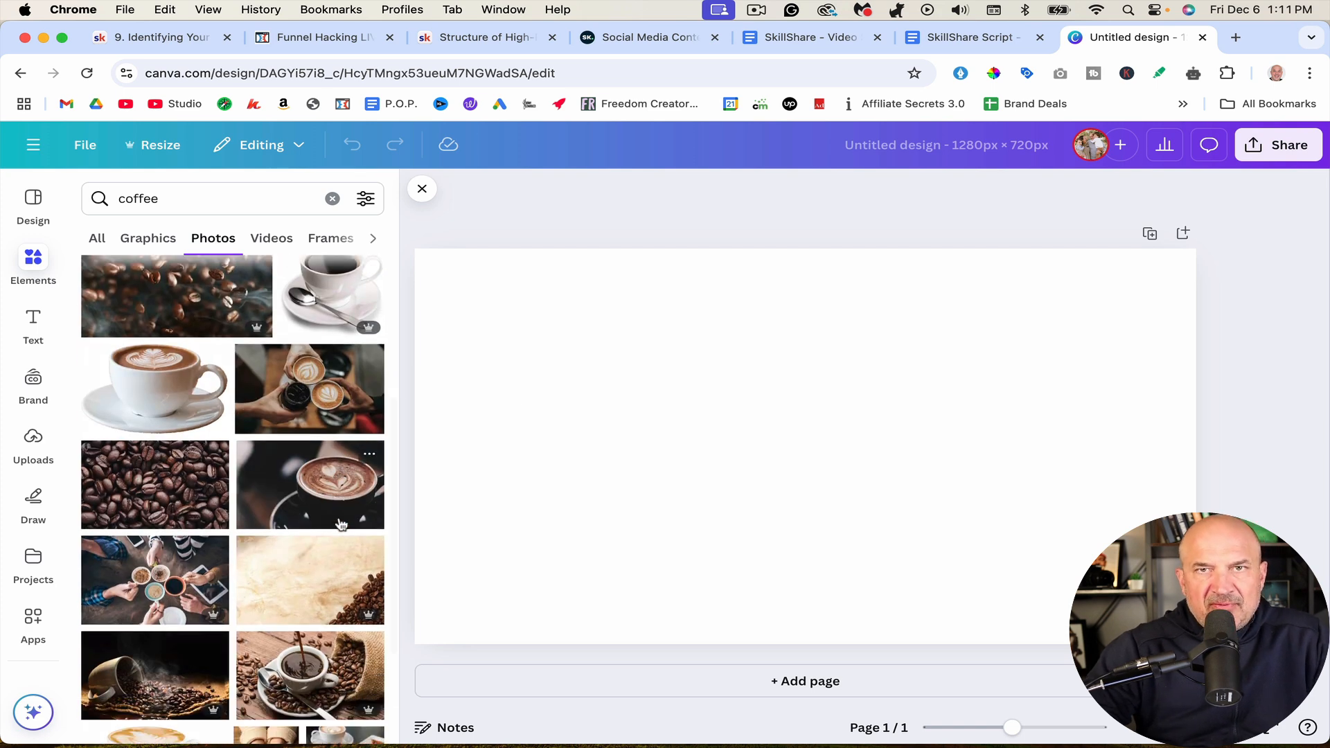
left_click(298, 392)
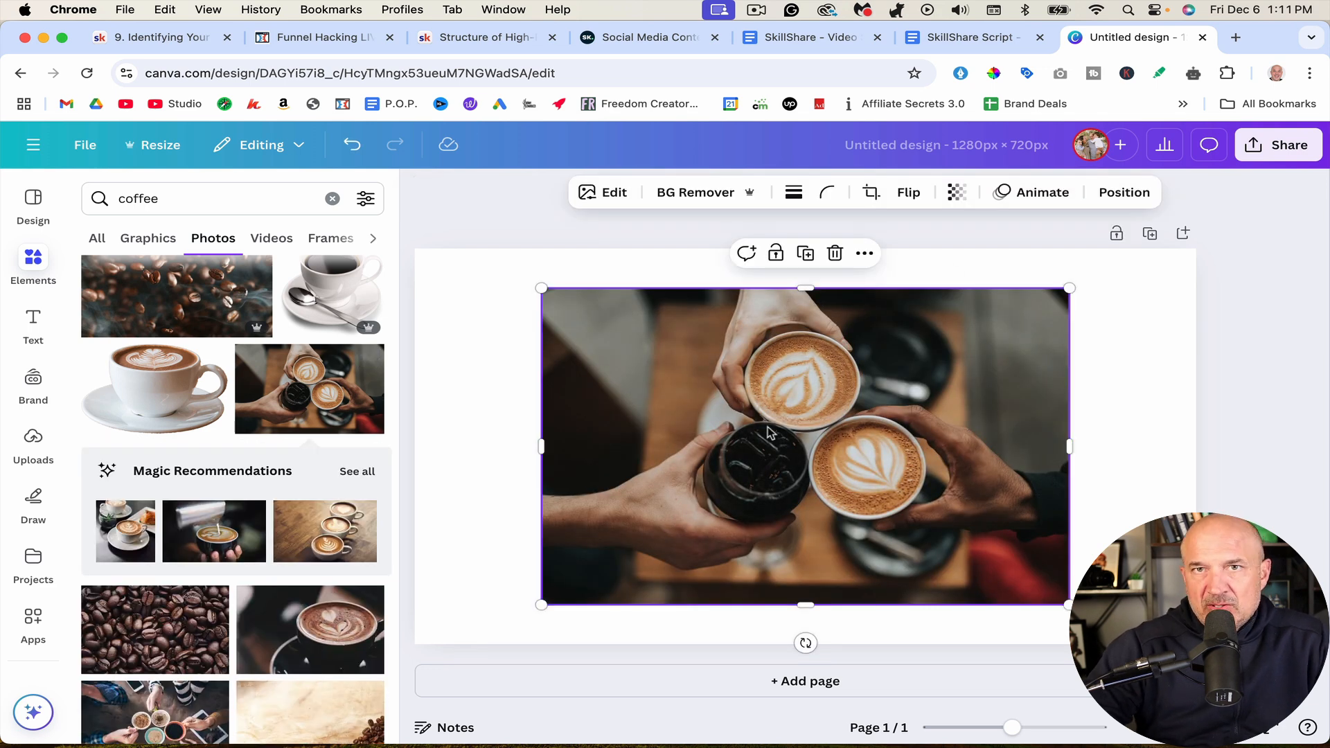
left_click_drag(541, 288, 491, 289)
left_click_drag(665, 348, 665, 365)
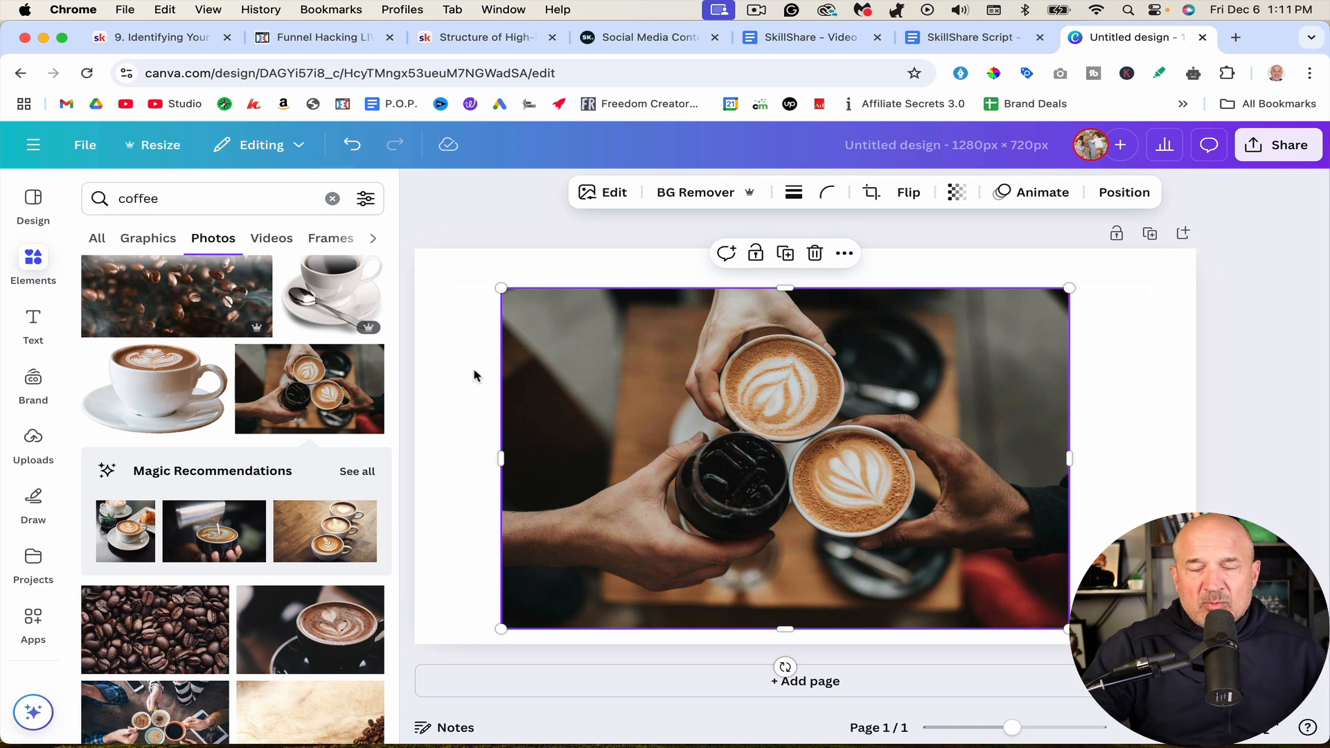
Step: Open Image Animate for the selected coffee photo and expand its video settings
left_click(29, 620)
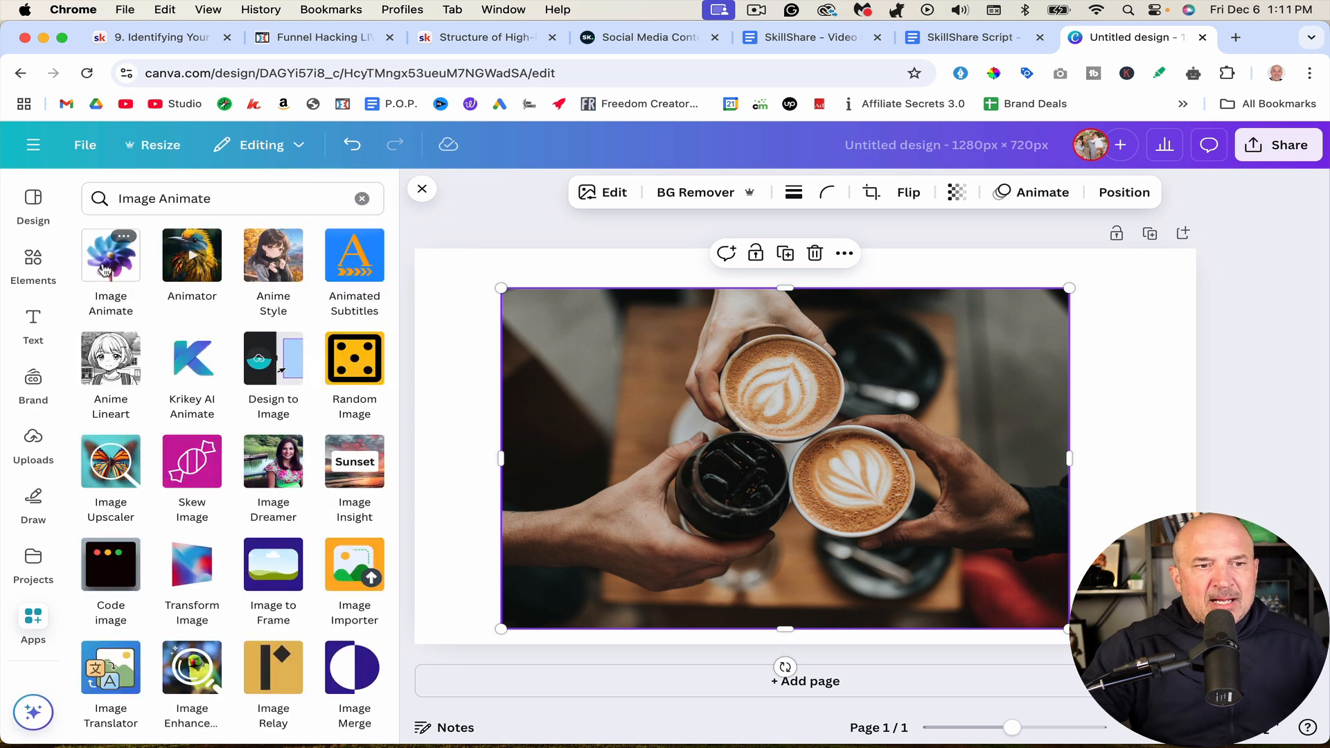
left_click(105, 269)
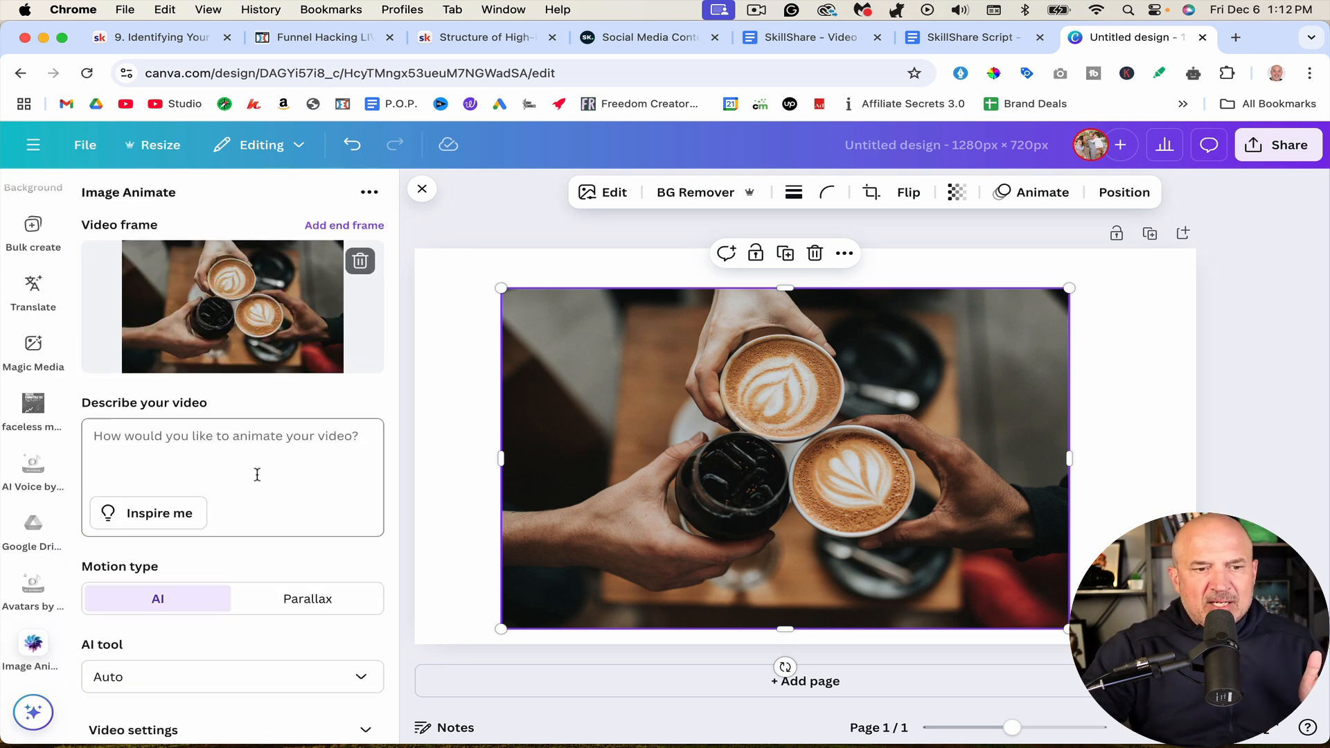
scroll(255, 469, "down", 3)
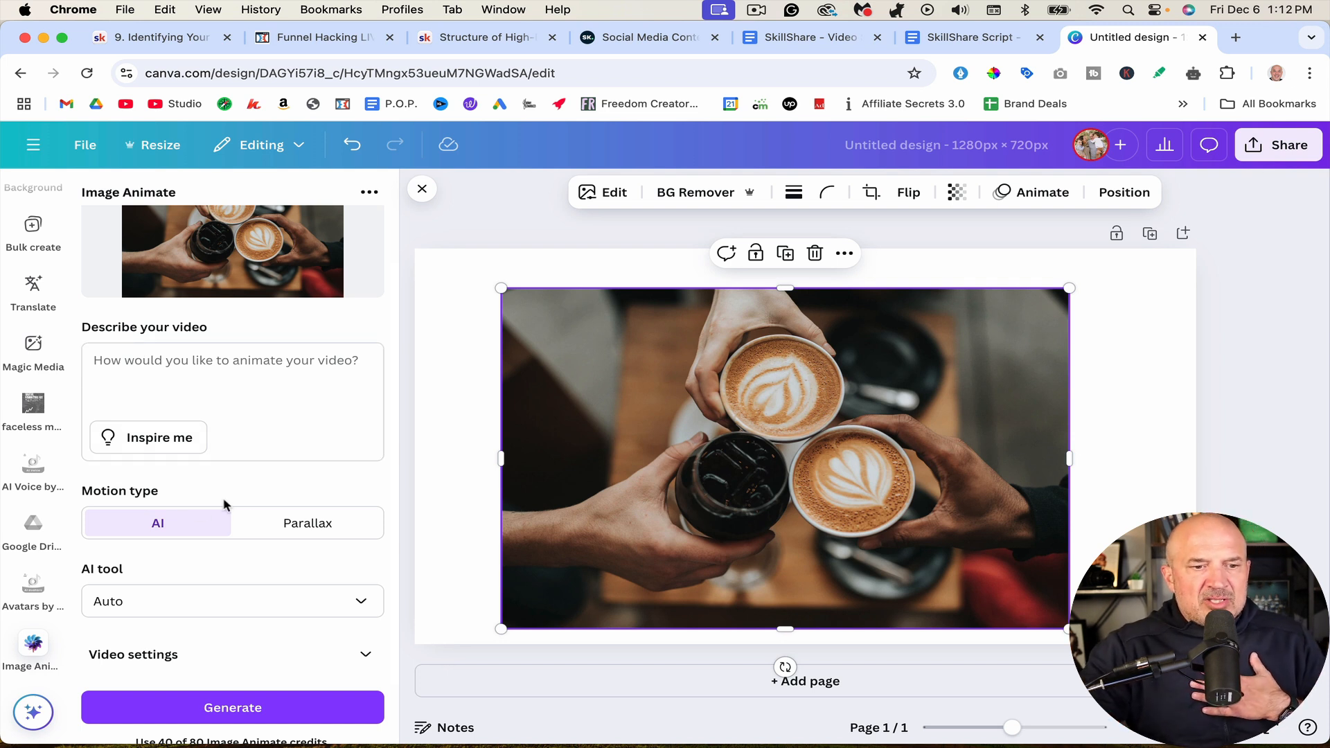
scroll(343, 489, "down", 1)
scroll(343, 489, "down", 2)
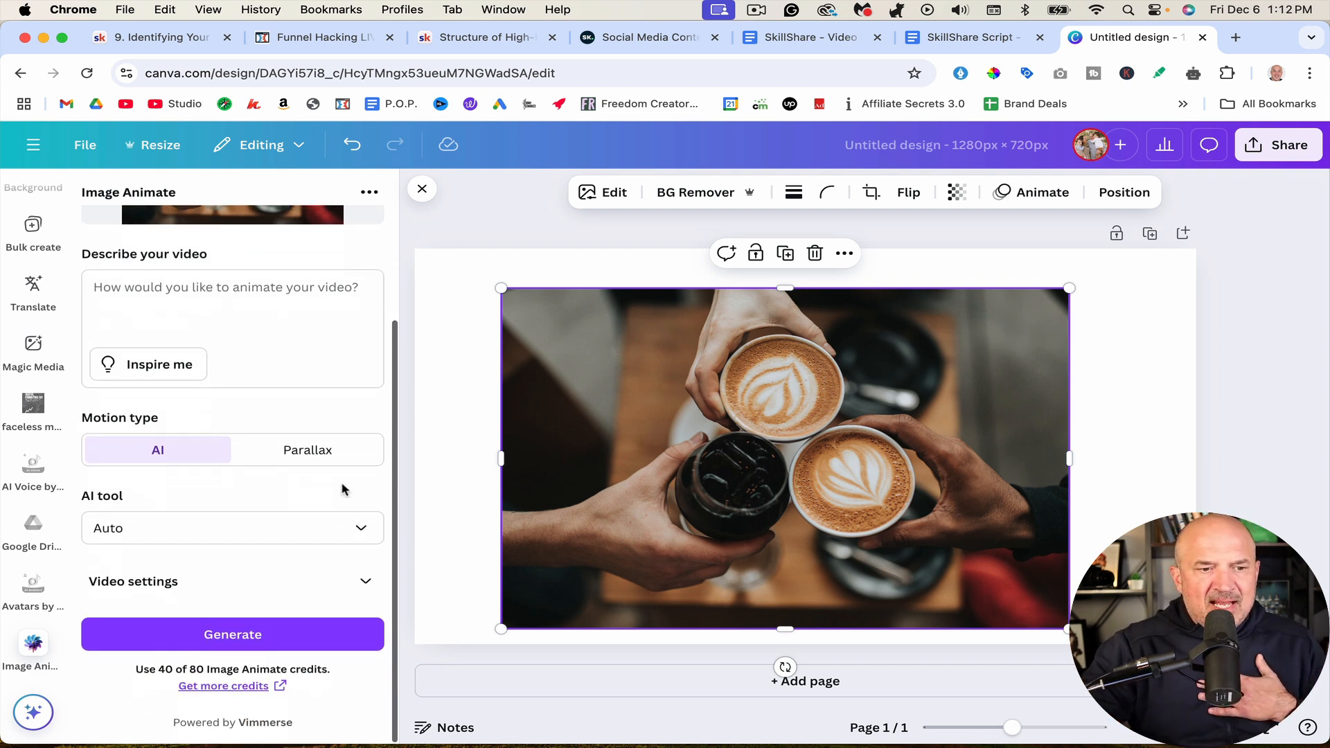
left_click(365, 583)
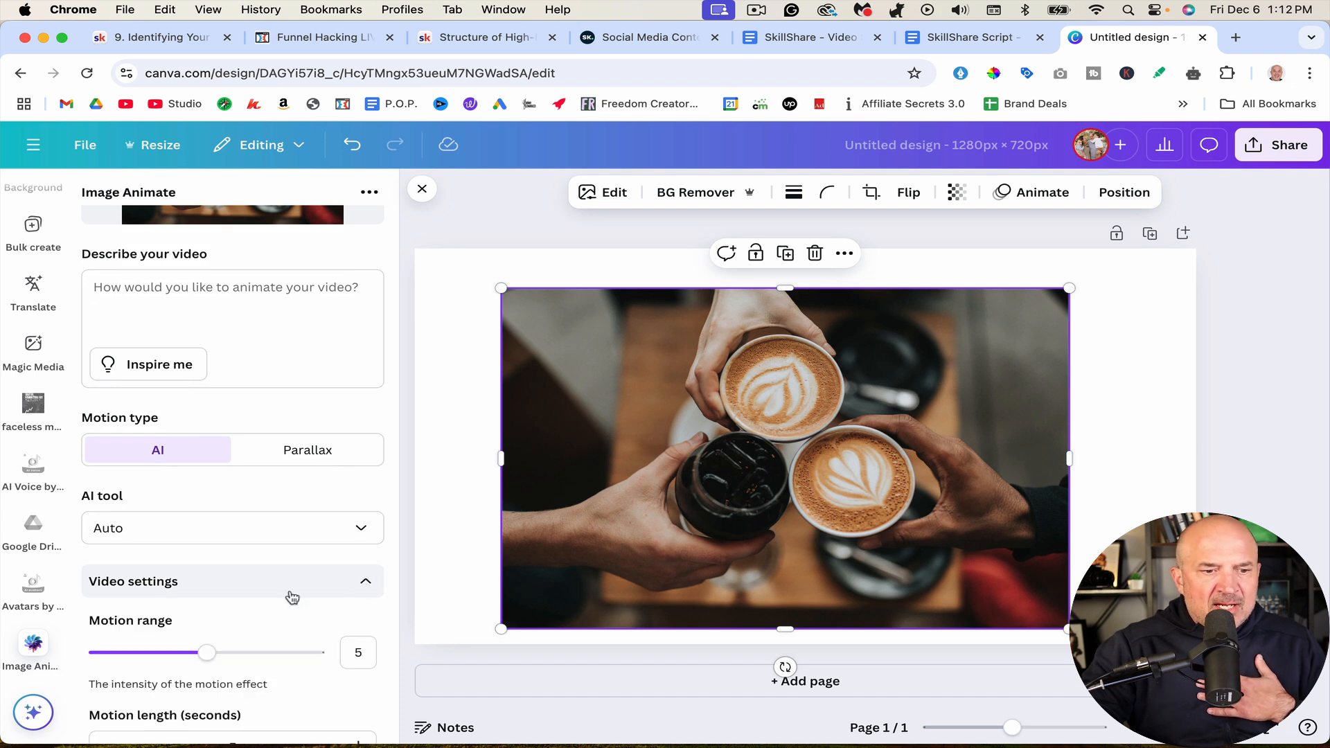
scroll(288, 597, "down", 5)
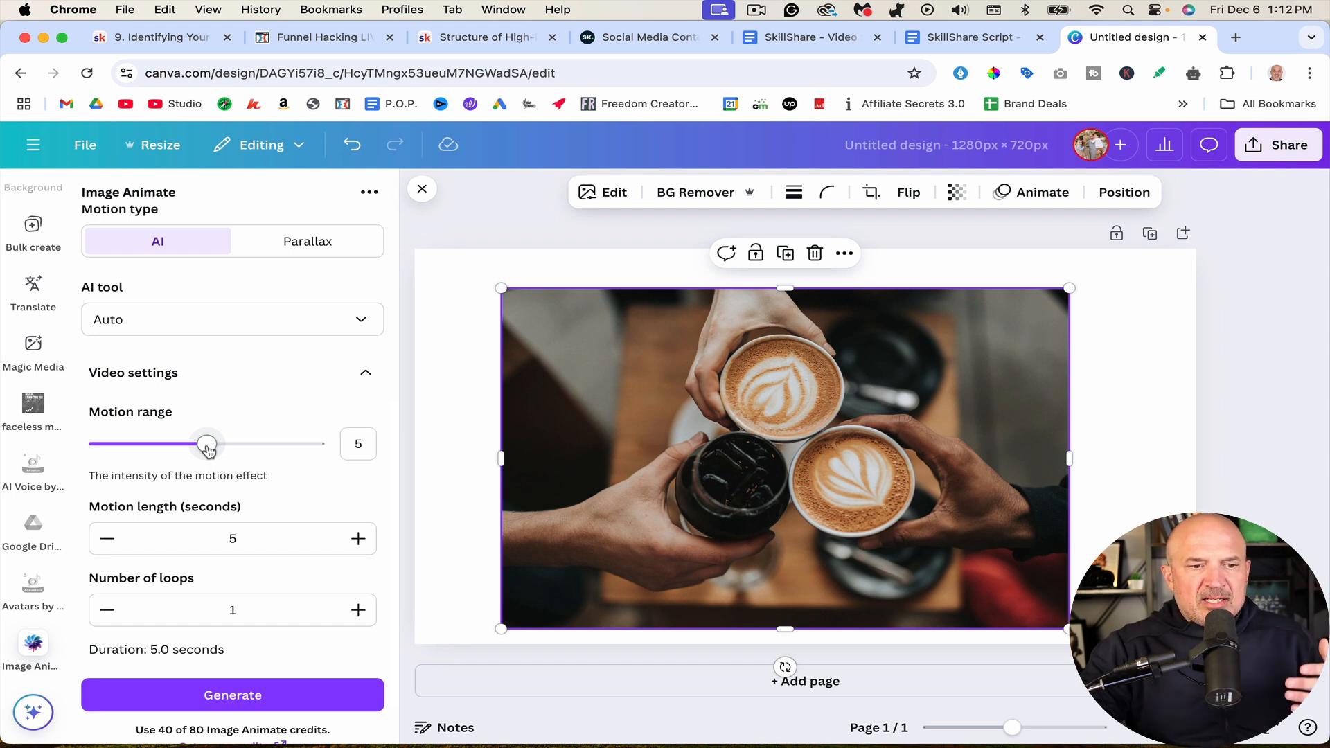
scroll(268, 511, "down", 1)
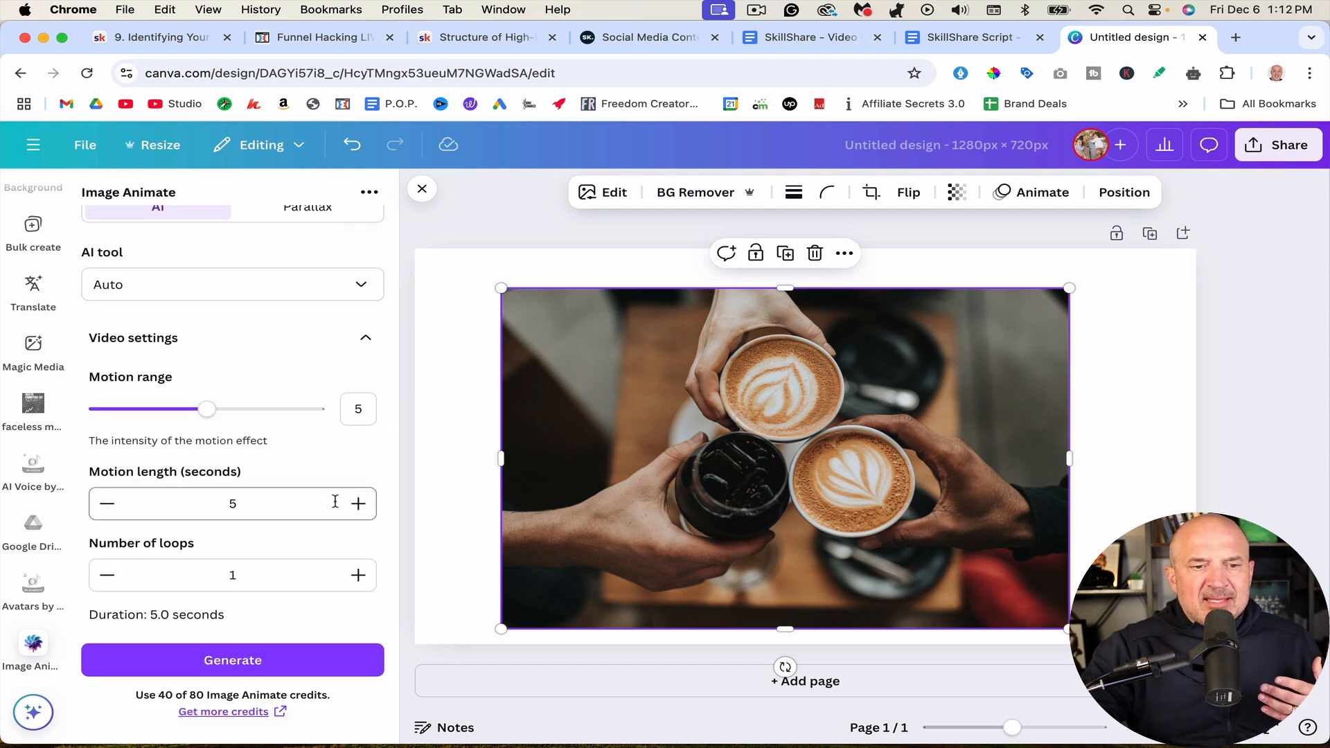
Step: Set the motion length to 10 seconds and the number of loops to 6
left_click(358, 504)
left_click(358, 503)
left_click(358, 504)
left_click(358, 504)
left_click(358, 504)
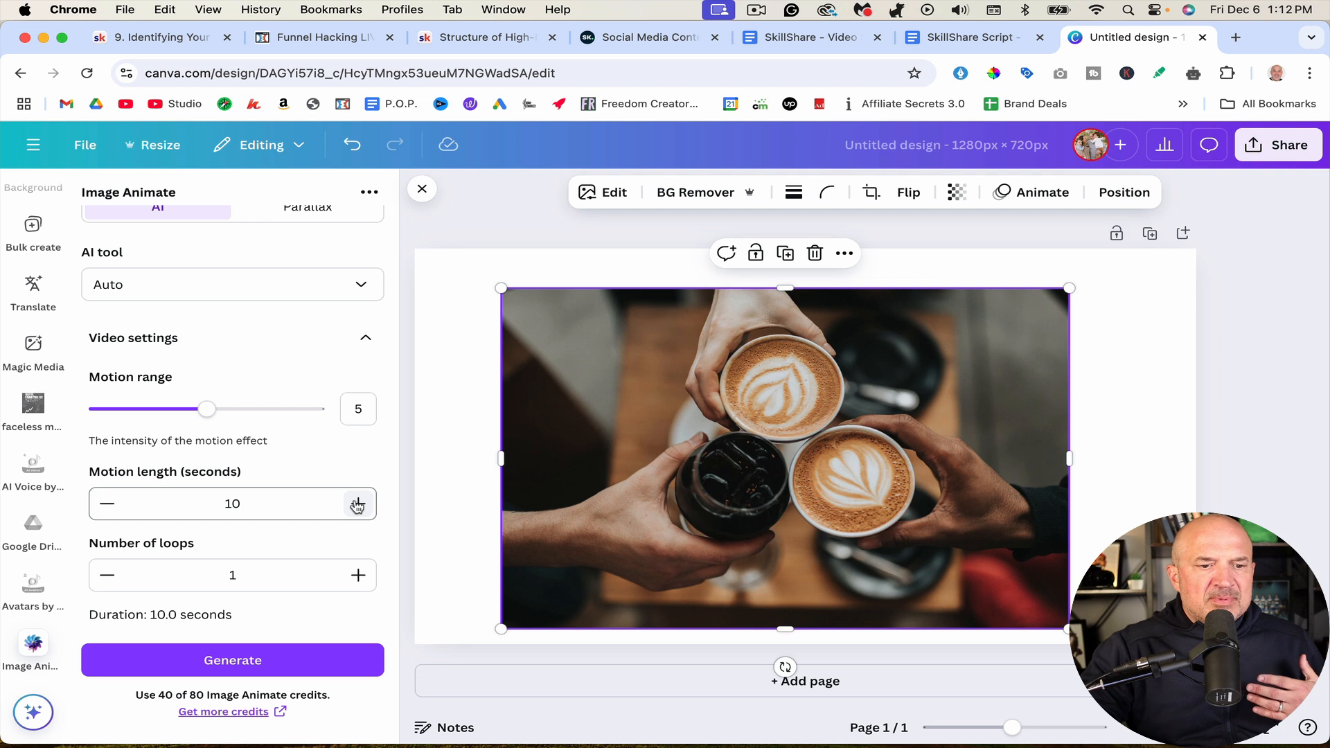
left_click(358, 575)
left_click(358, 575)
left_click(358, 575)
left_click(359, 575)
left_click(359, 575)
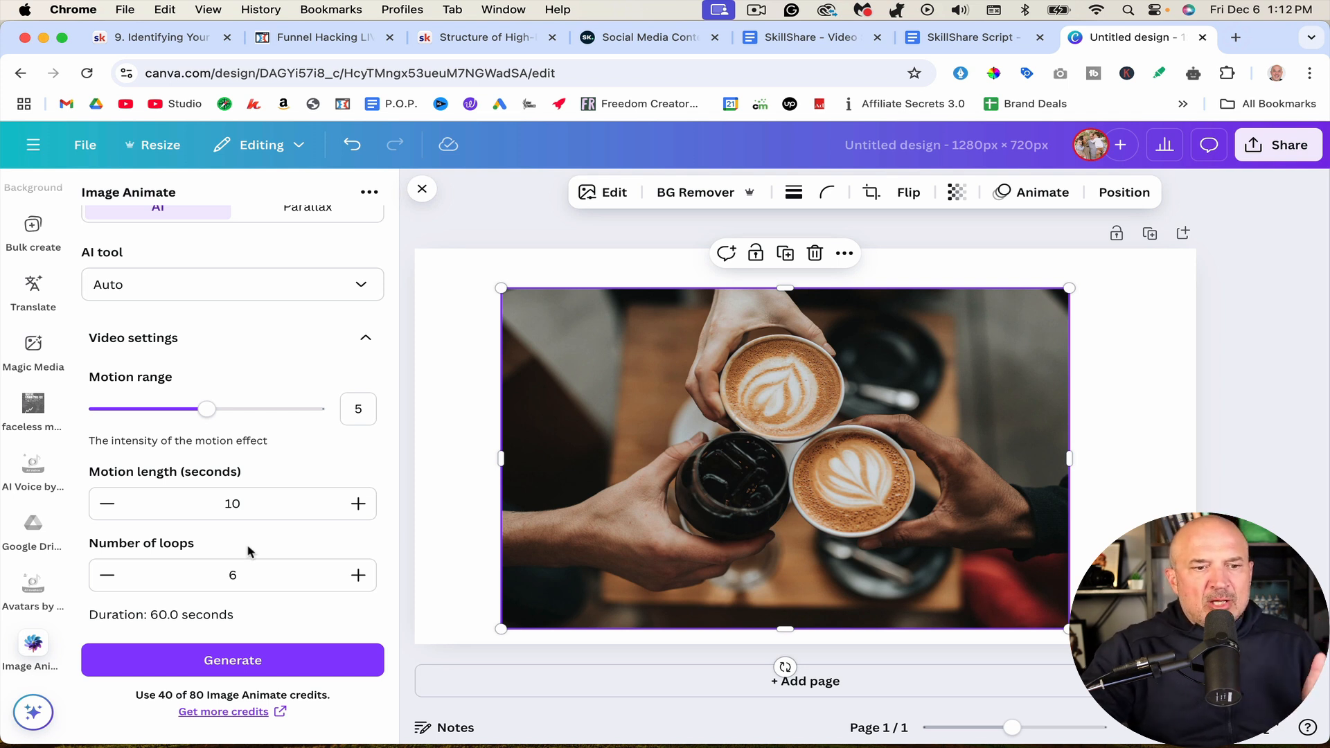
Step: Set the motion length to 5 seconds and the number of loops to 1, and generate the animated video
left_click(107, 504)
left_click(106, 504)
left_click(107, 504)
left_click(107, 503)
left_click(106, 504)
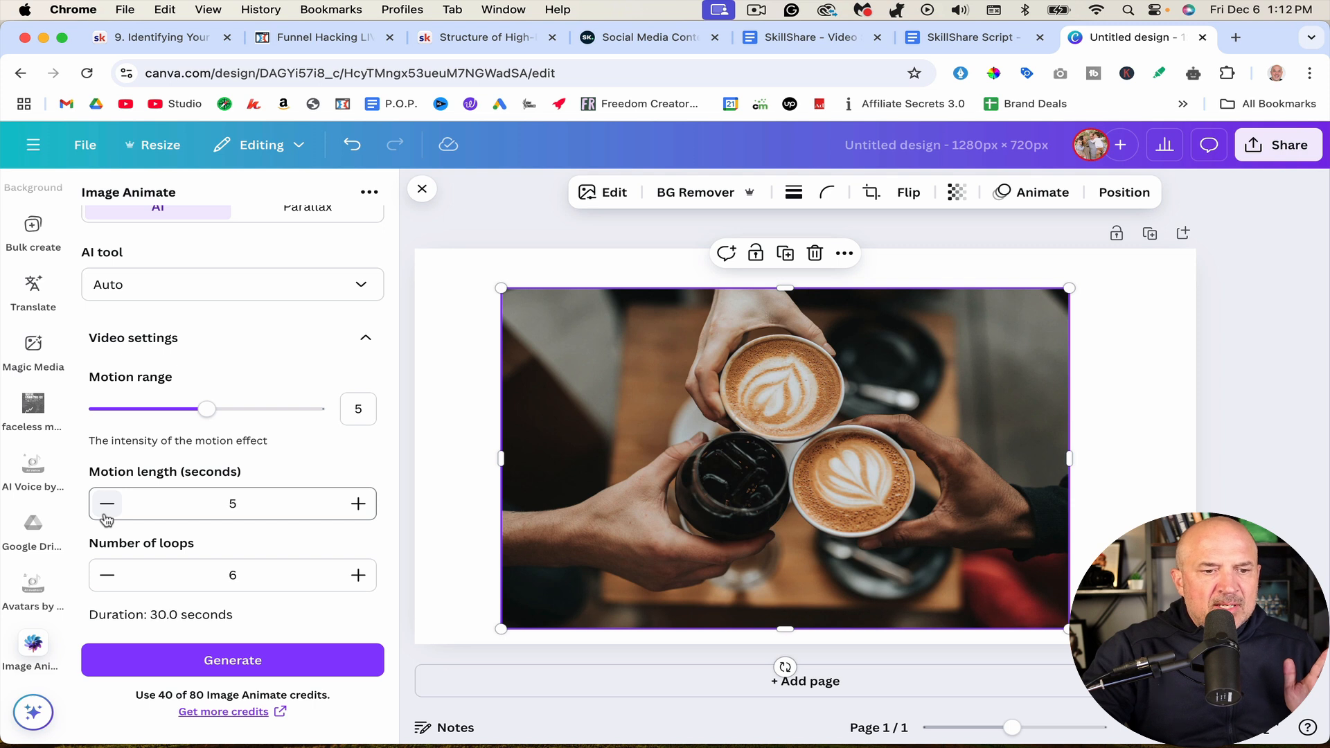
left_click(108, 576)
left_click(107, 576)
left_click(107, 575)
left_click(107, 576)
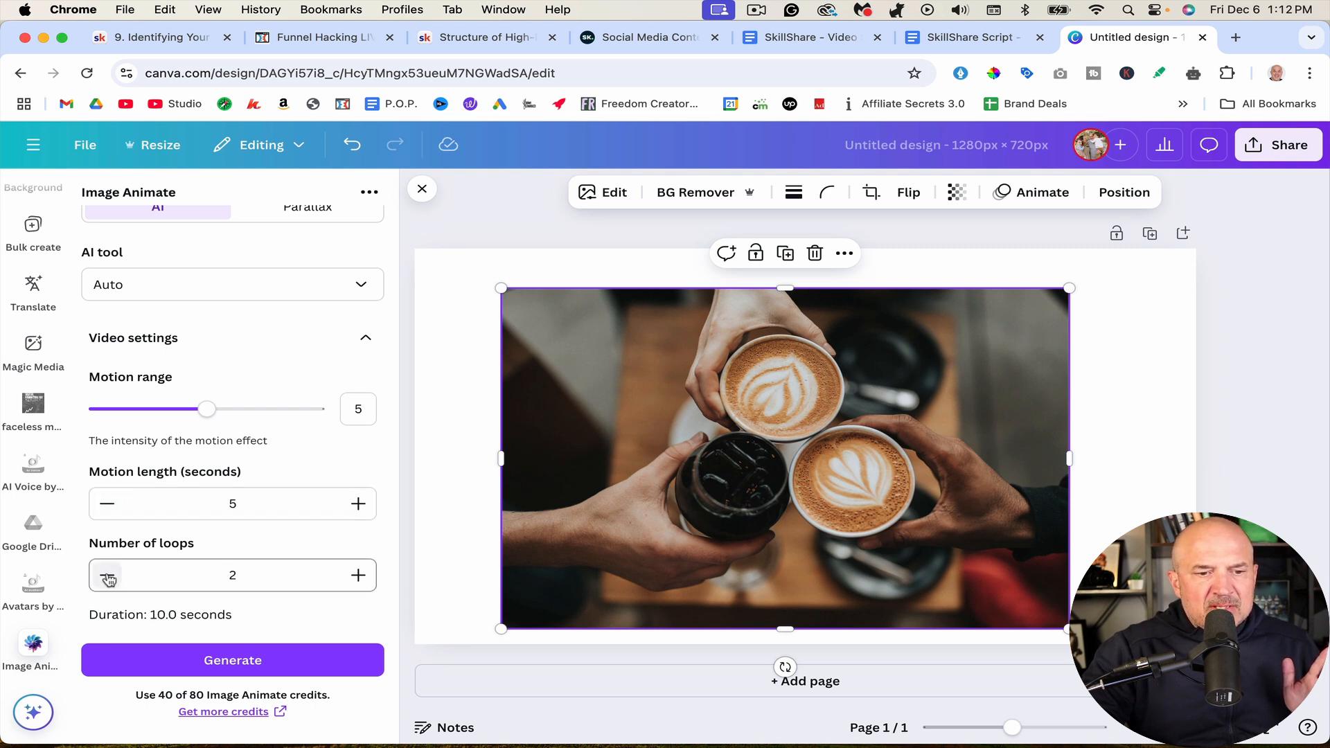
left_click(107, 576)
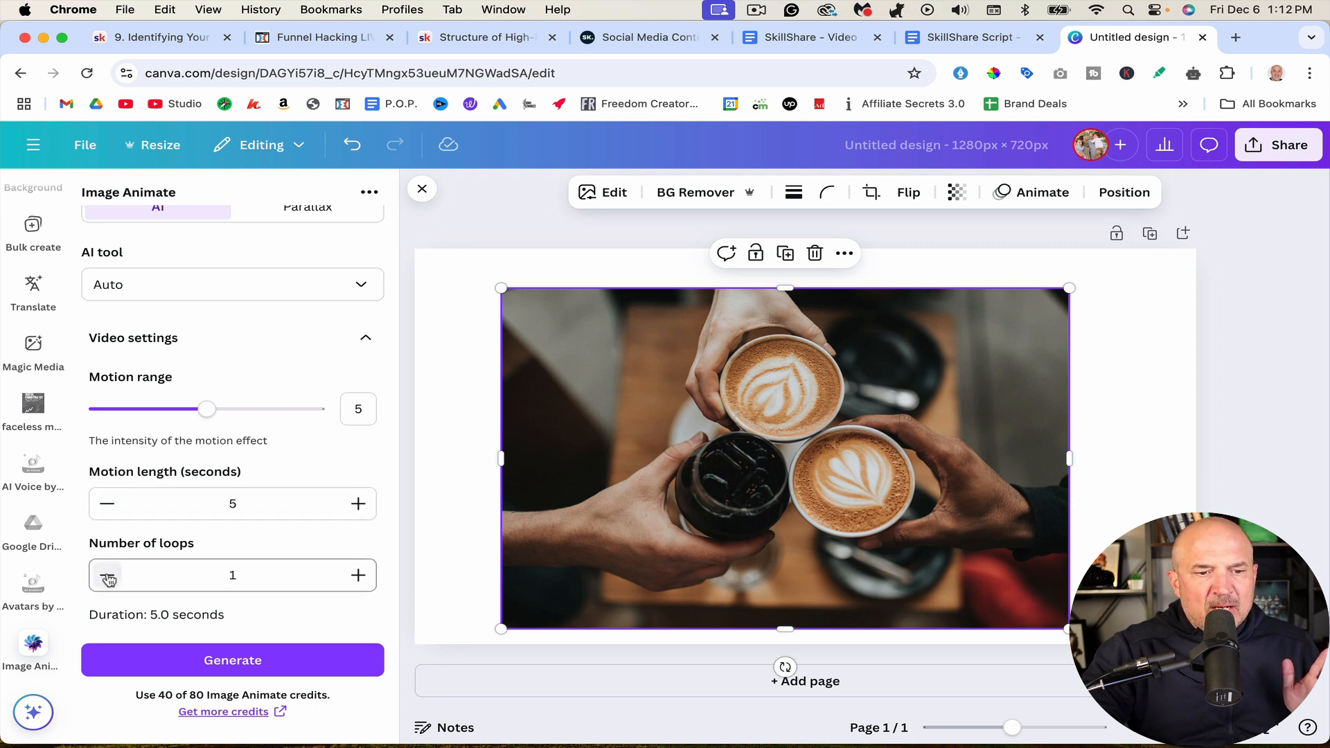
left_click(237, 664)
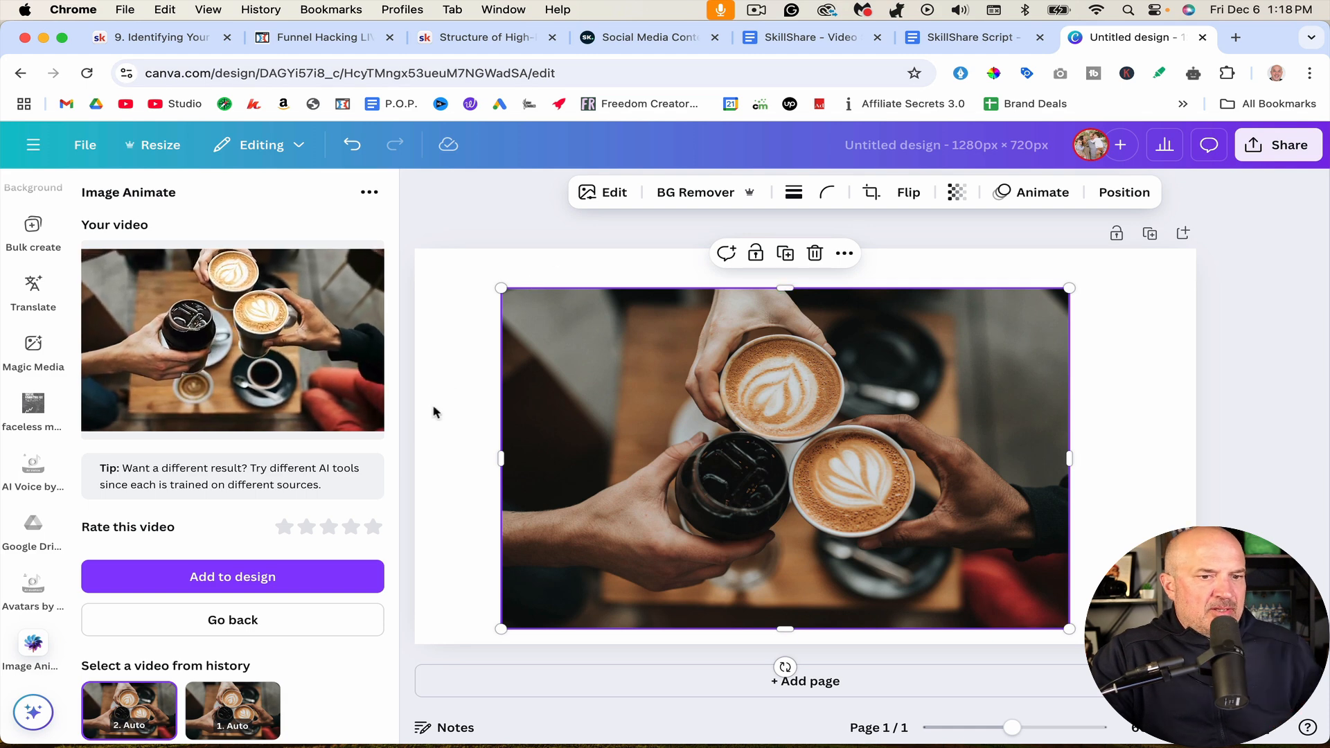
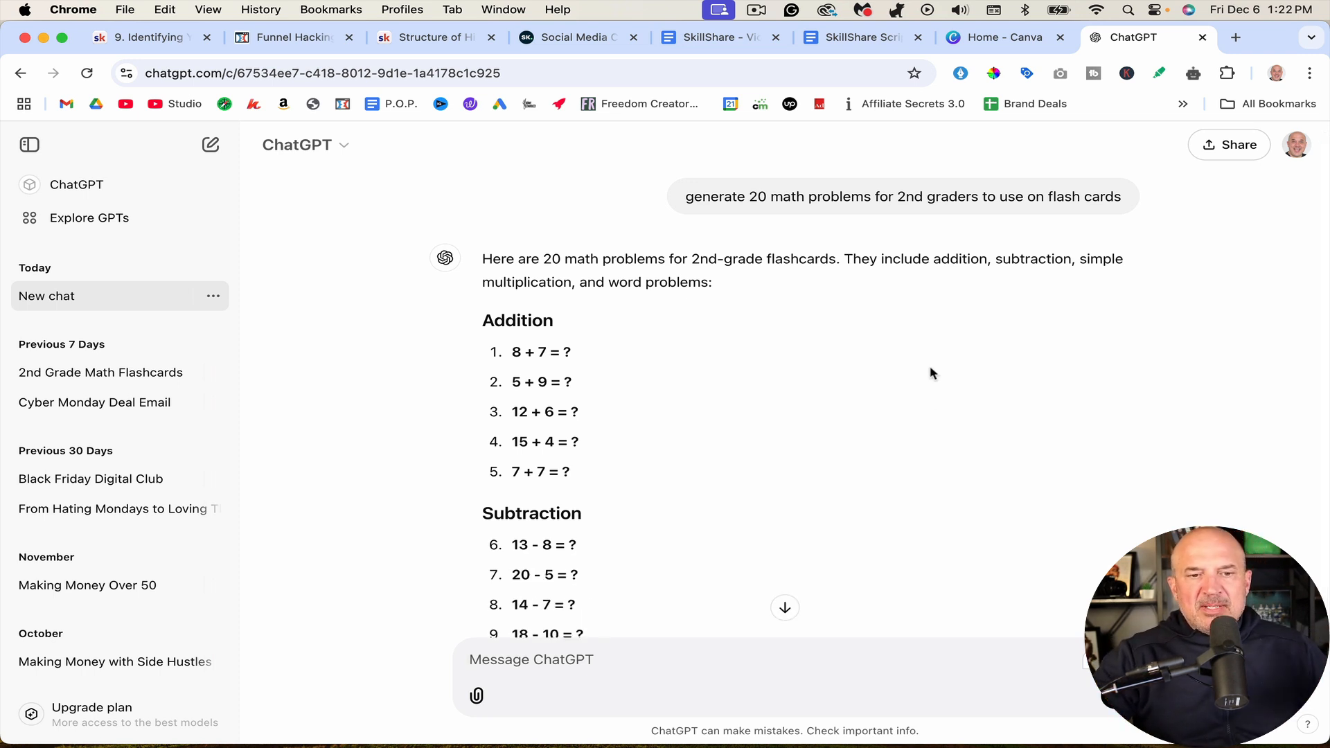
Step: Copy the addition, subtraction and simple multiplication problems with their headings from the ChatGPT answer
scroll(933, 374, "down", 5)
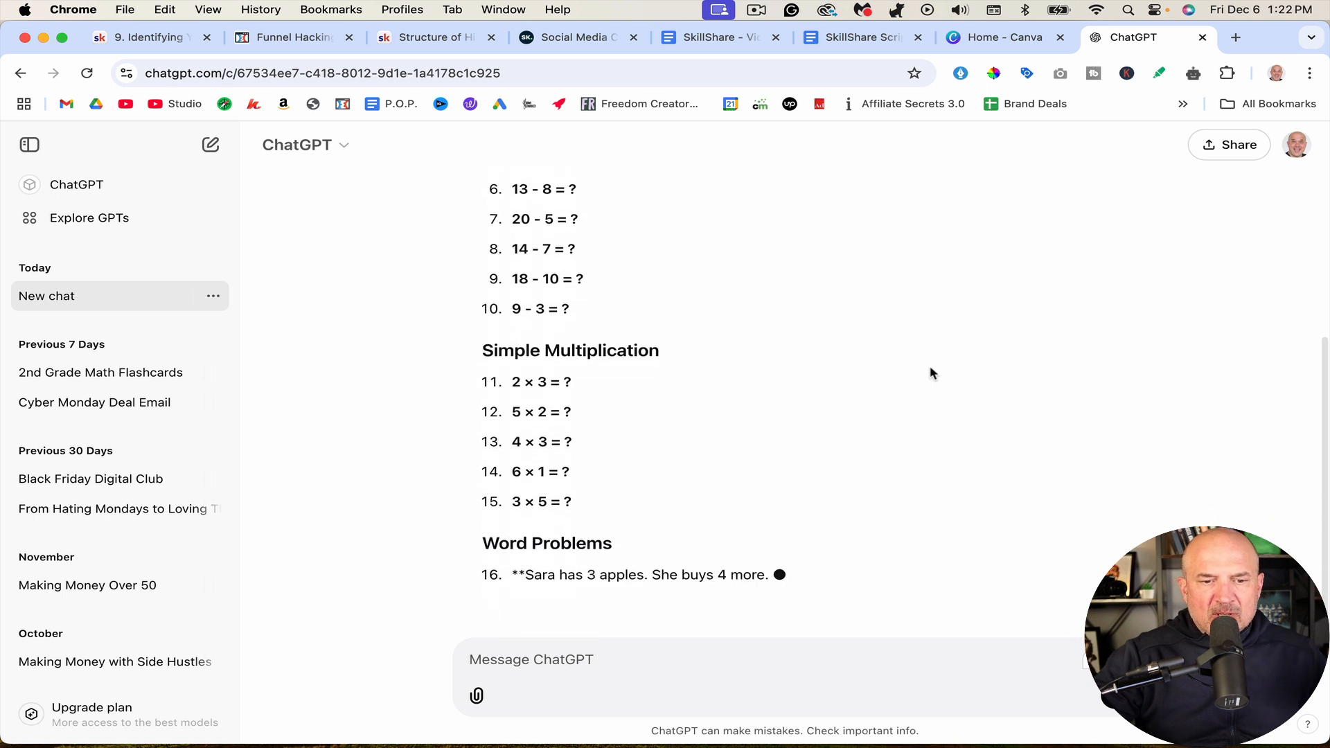
scroll(771, 419, "up", 5)
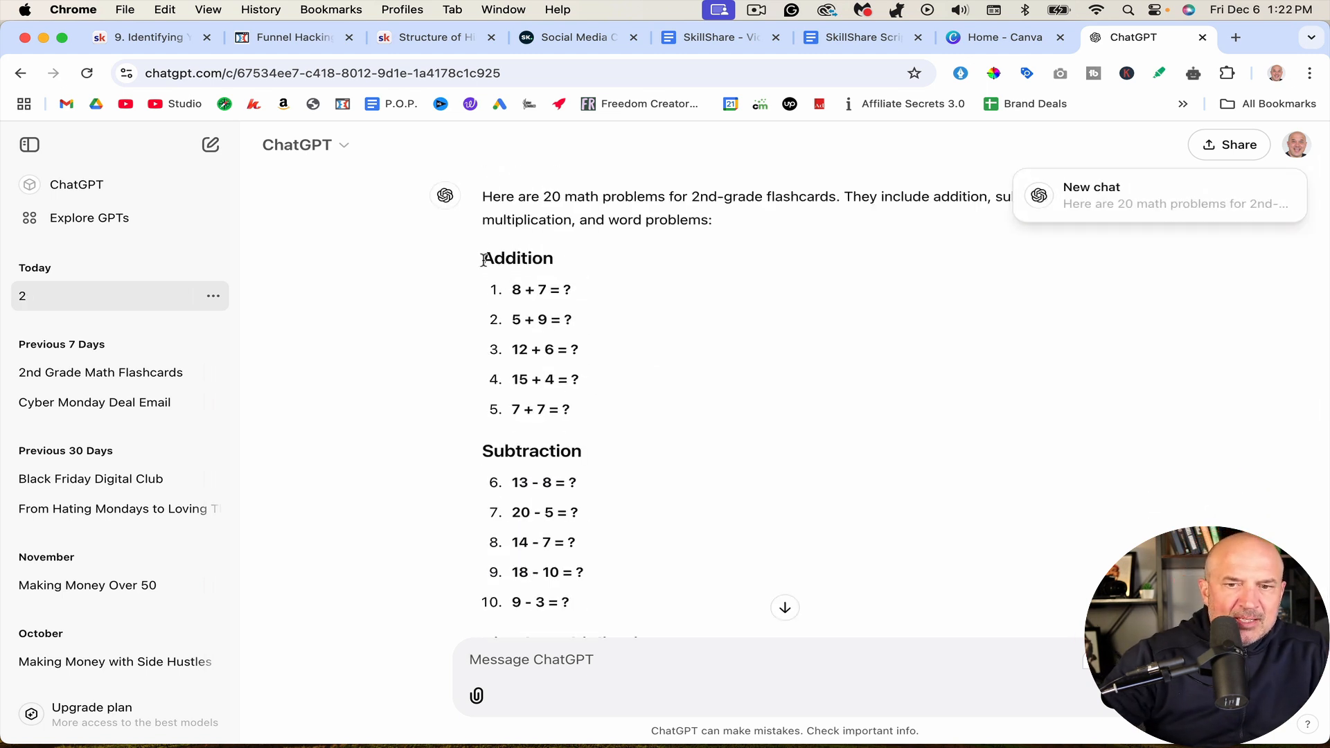
left_click_drag(515, 266, 574, 471)
key("super+c")
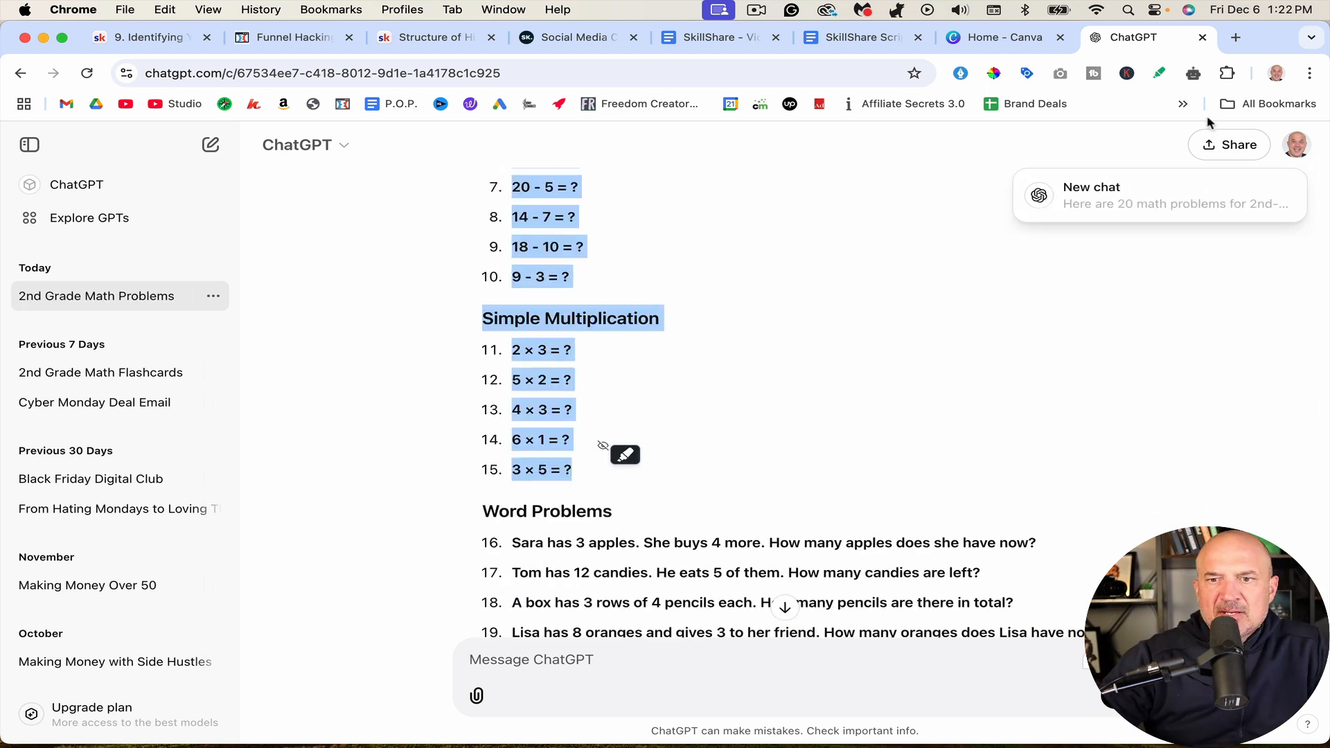
Step: Create a new Google Sheets spreadsheet and paste the copied math problems starting at cell A1
left_click(1229, 38)
left_click(1251, 158)
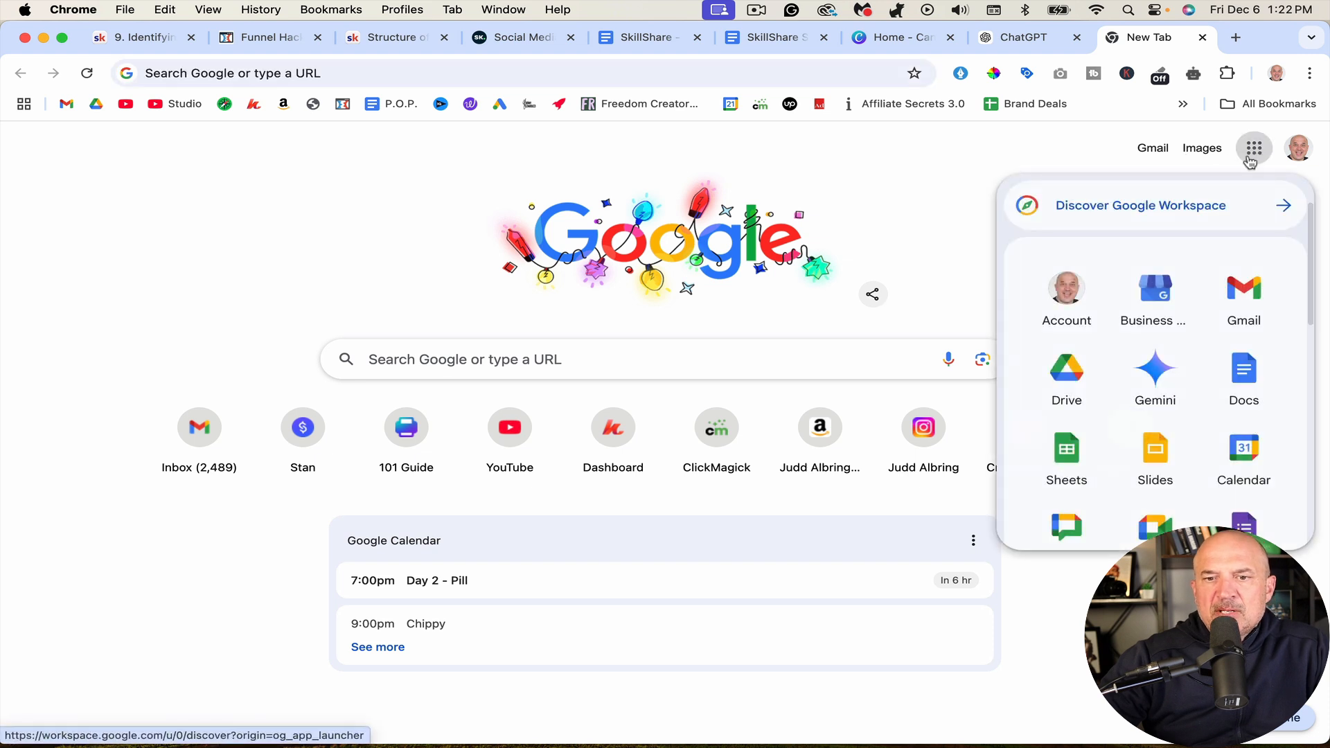
left_click(1067, 457)
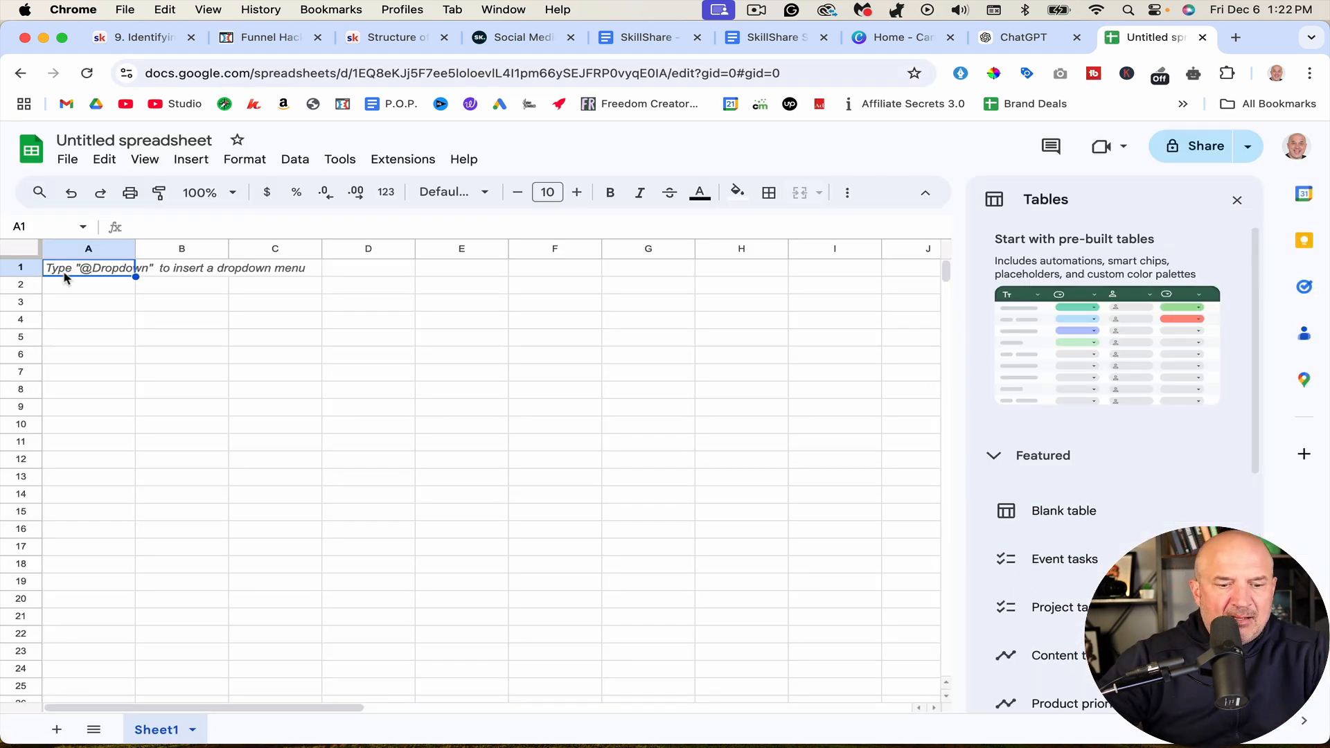
key("super+v")
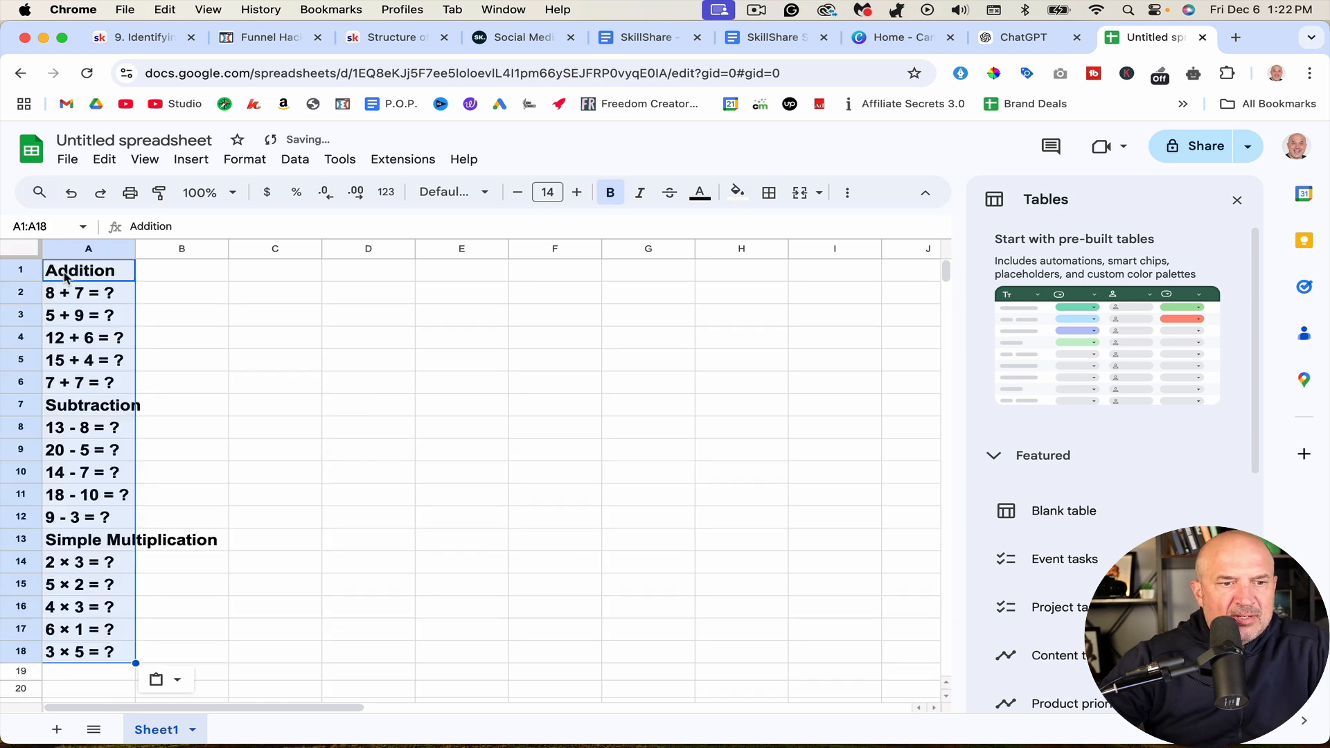
Step: Delete the three heading rows Addition, Subtraction and Simple Multiplication so only the math problems remain in column A
left_click(160, 312)
left_click(22, 271)
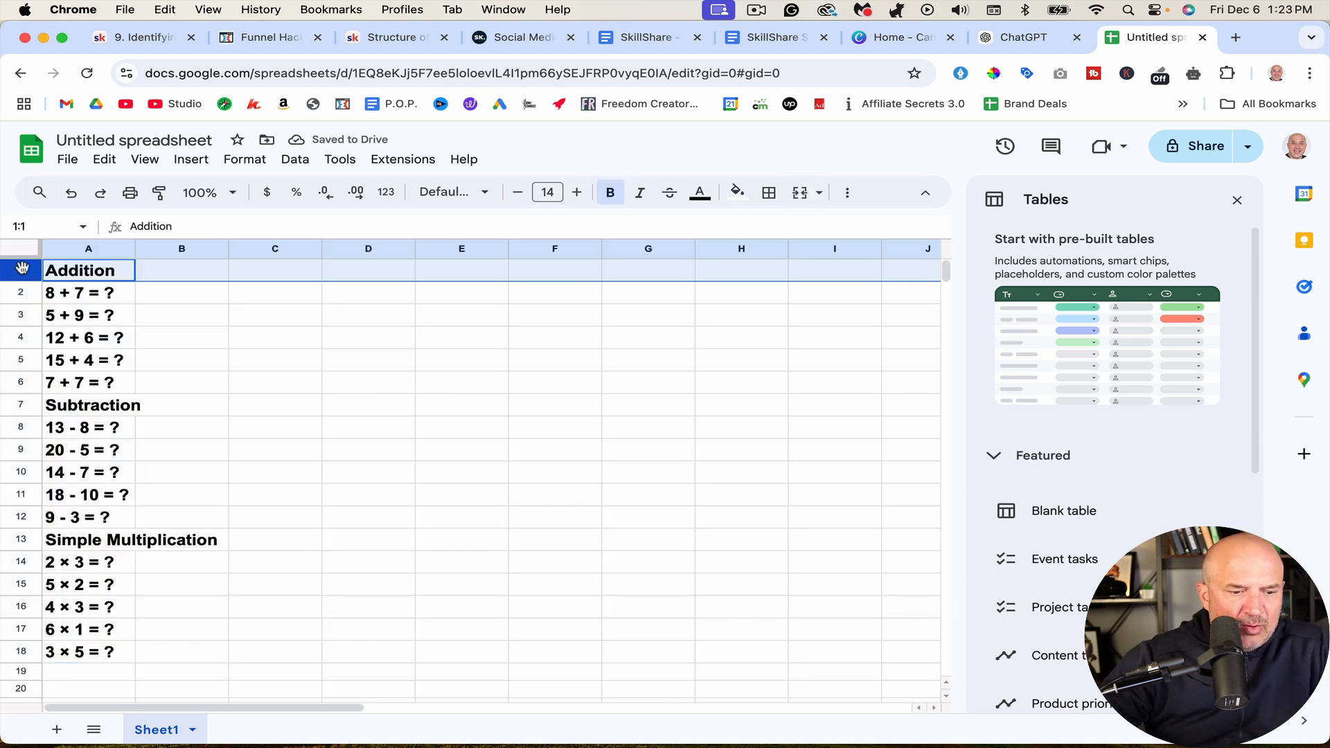
left_click(20, 406, "super")
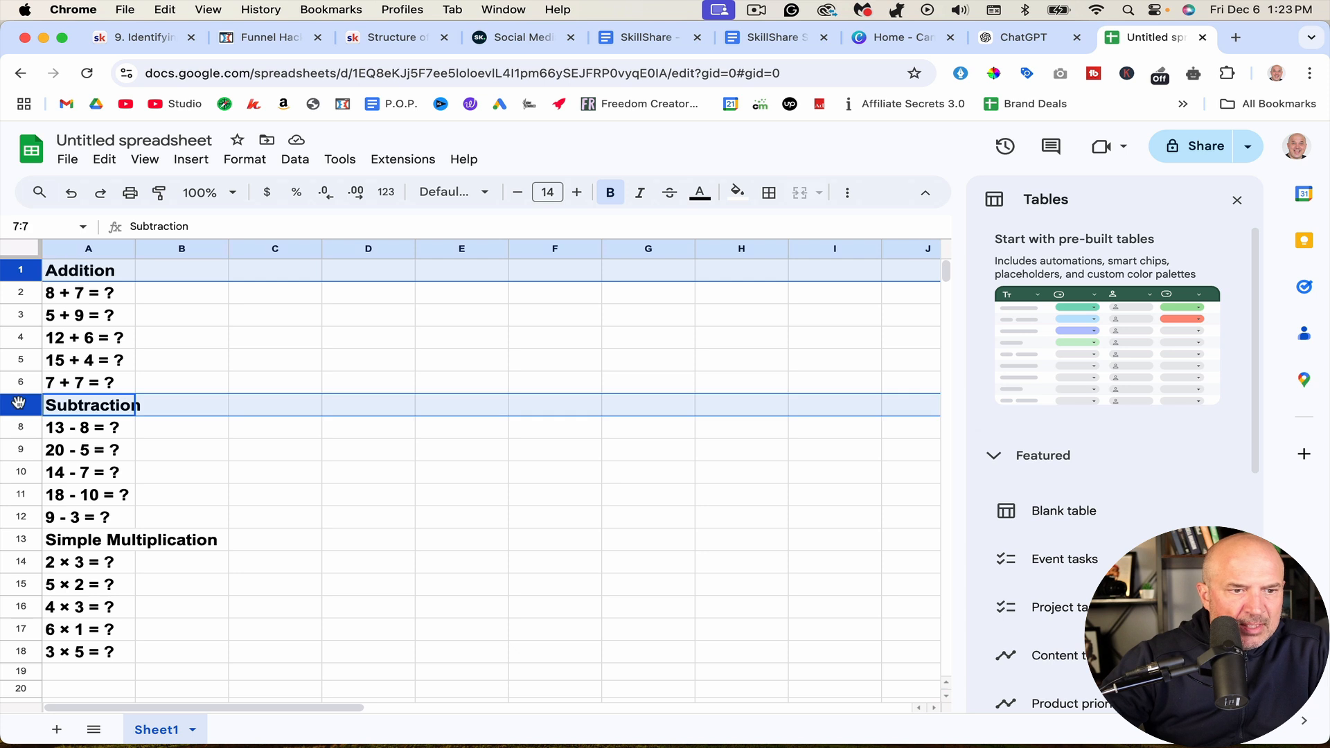
left_click(21, 541, "super")
right_click(21, 541)
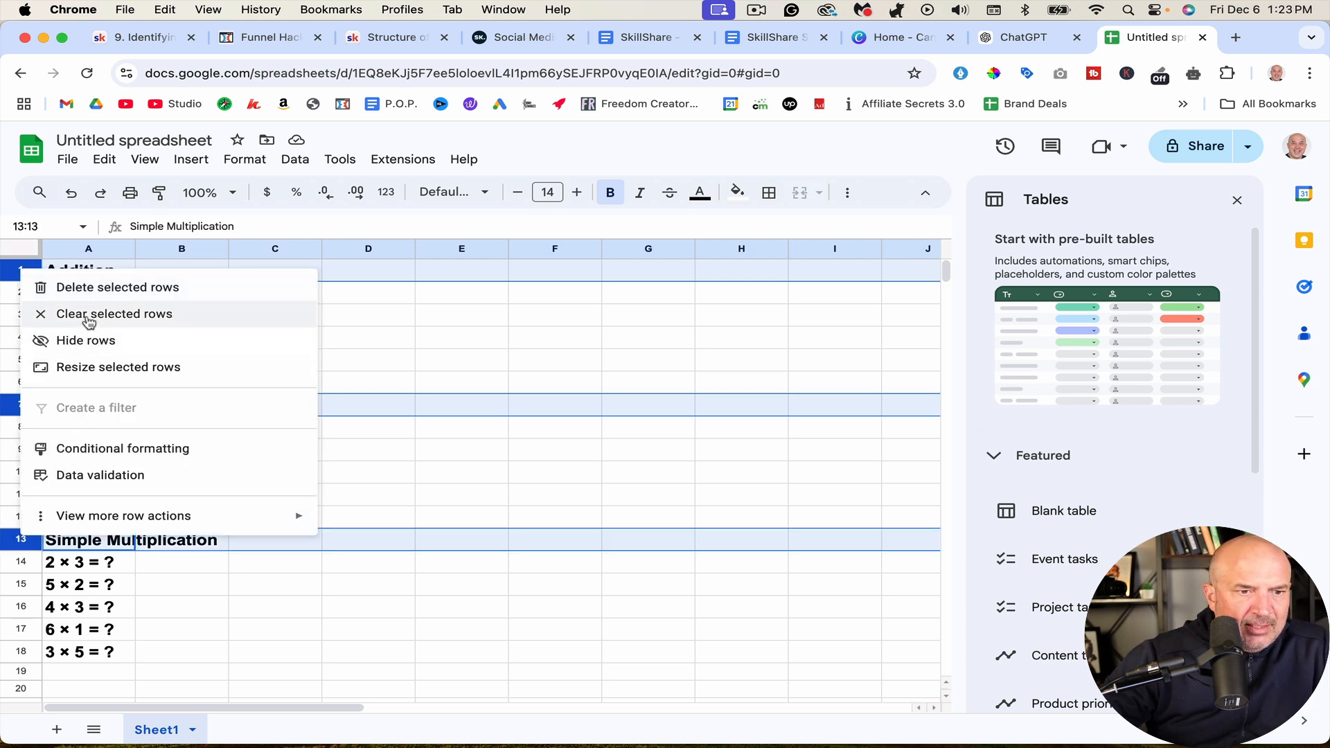
left_click(96, 286)
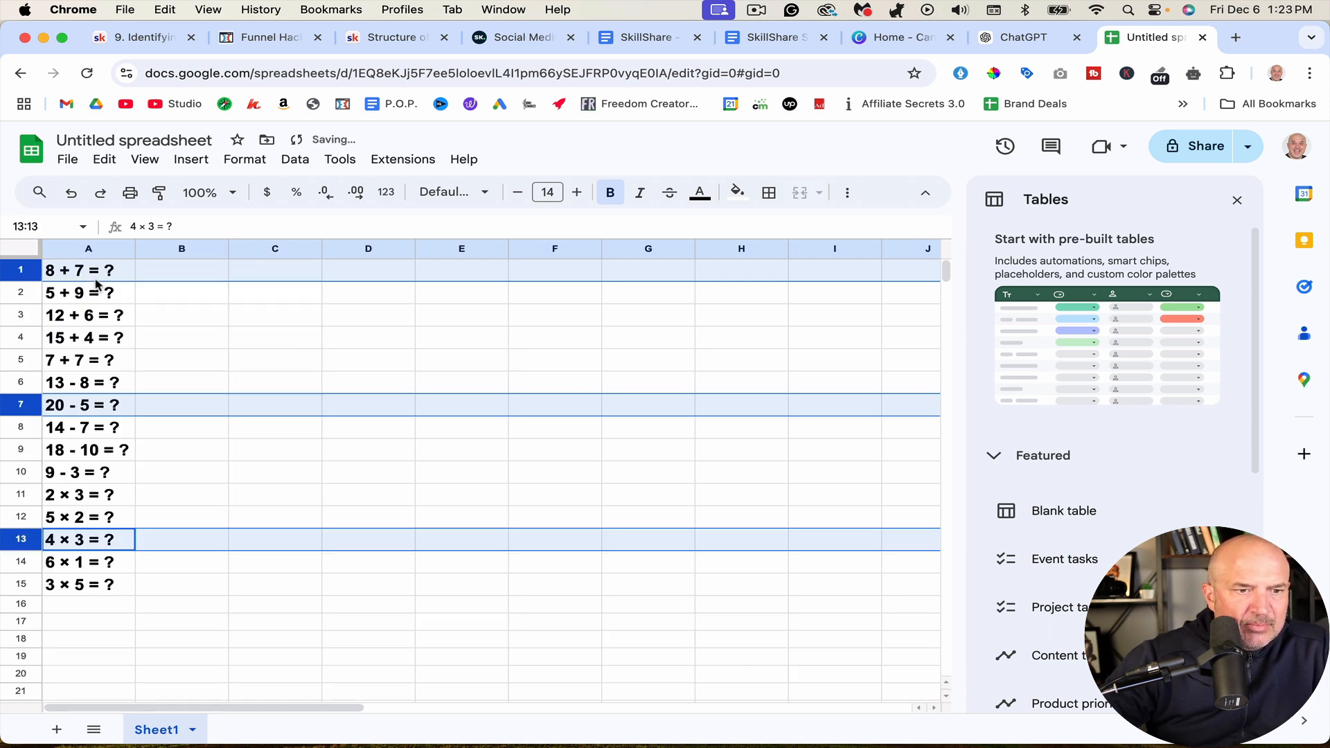
left_click(240, 344)
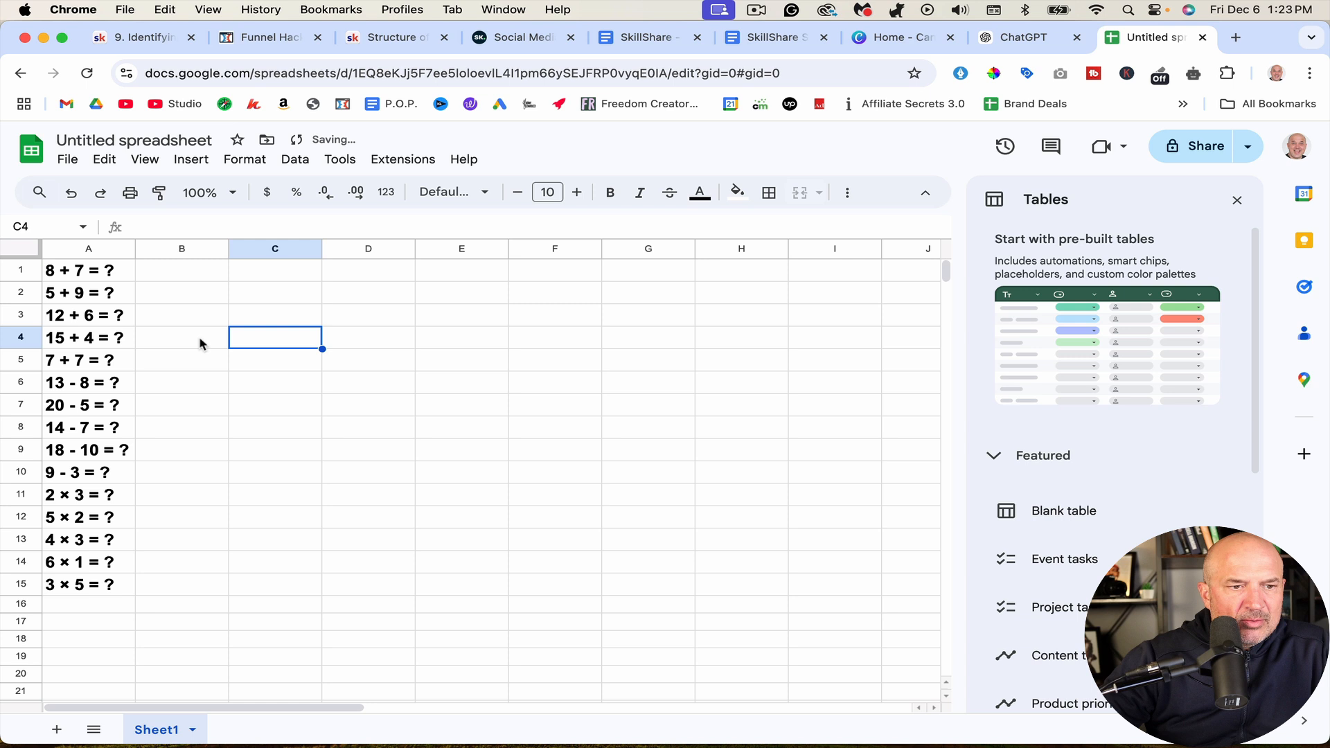
Step: Name the spreadsheet flashcards and download it as a Comma Separated Values (.csv) file
left_click(91, 146)
type("flashcards")
key("Return")
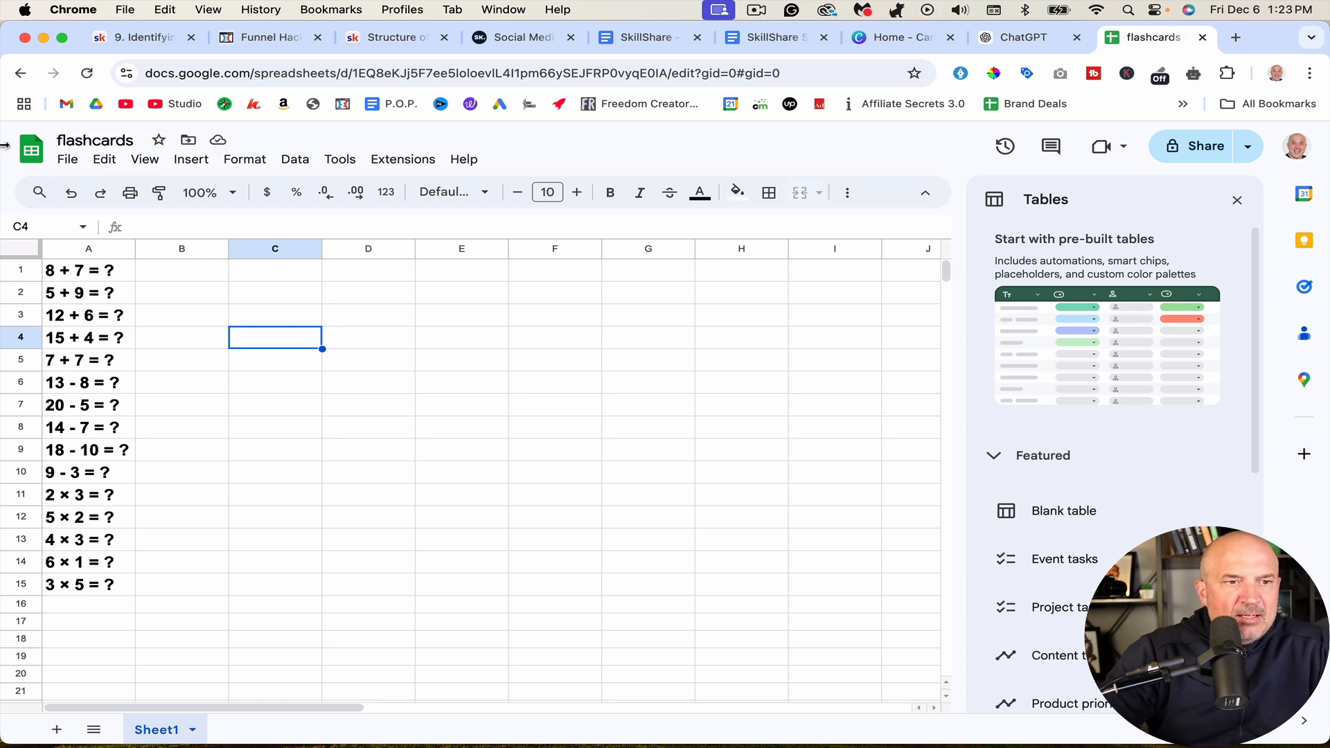
left_click(69, 161)
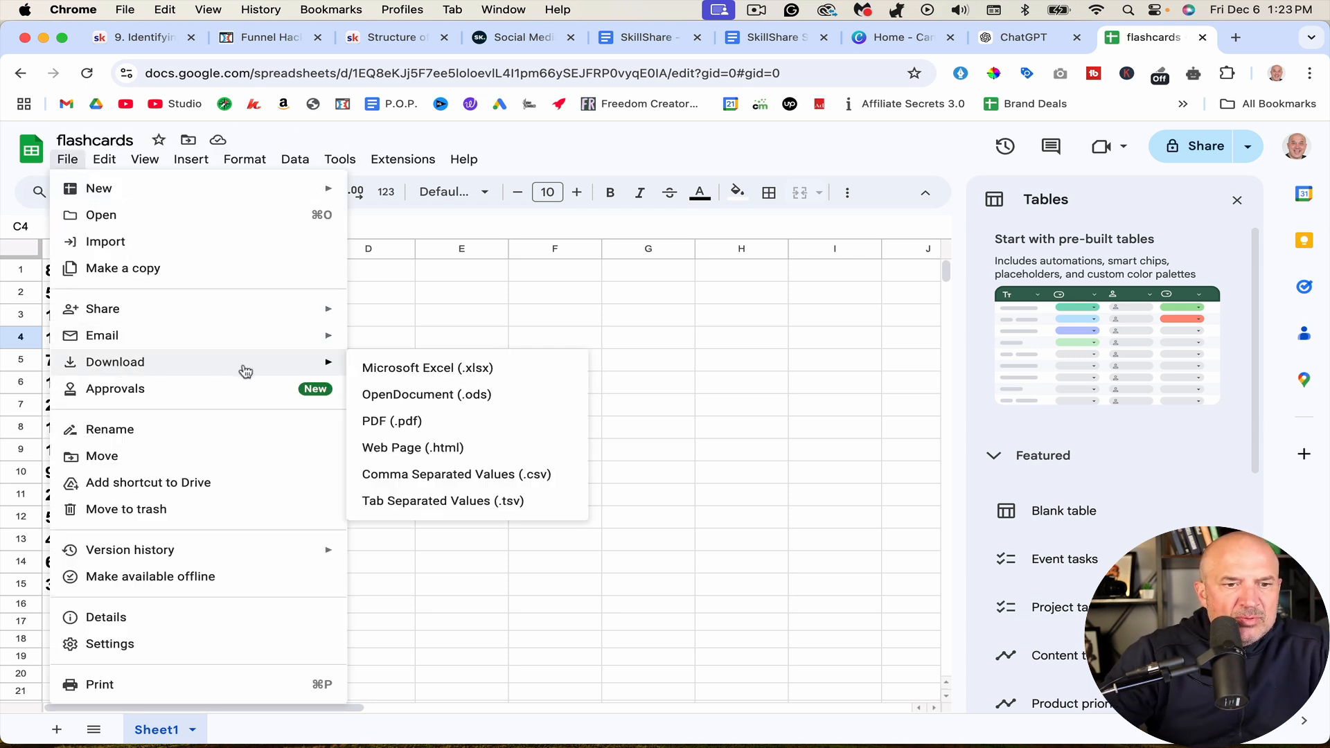
mouse_move(339, 363)
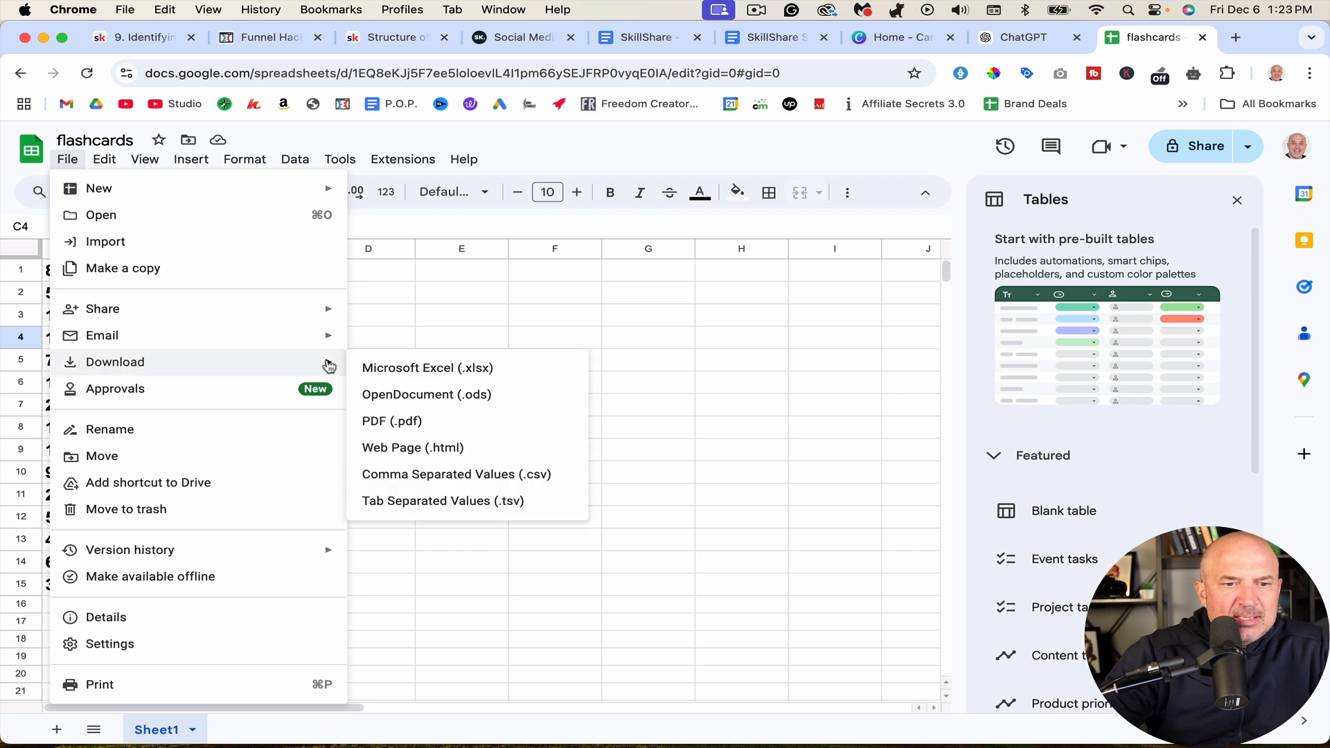
left_click(408, 476)
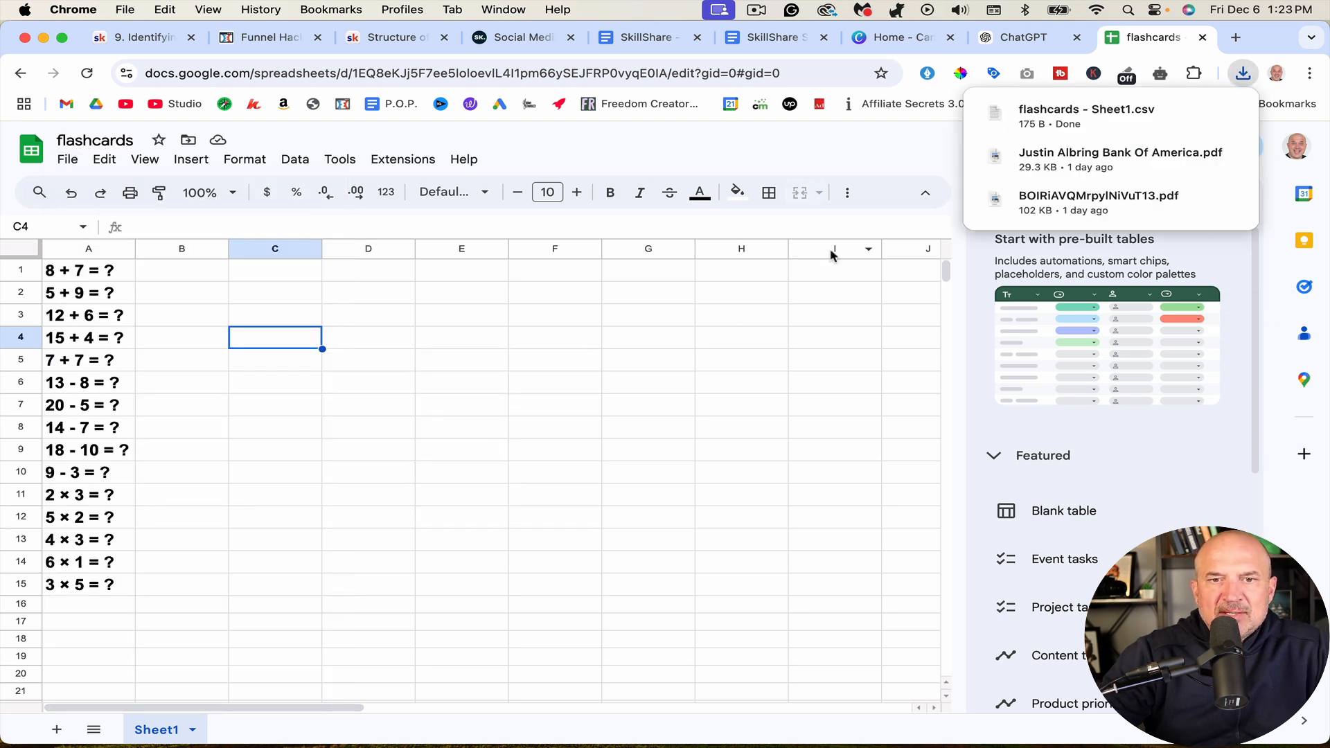
Step: Switch to Canva, search for "cards" and browse the card templates
left_click(893, 38)
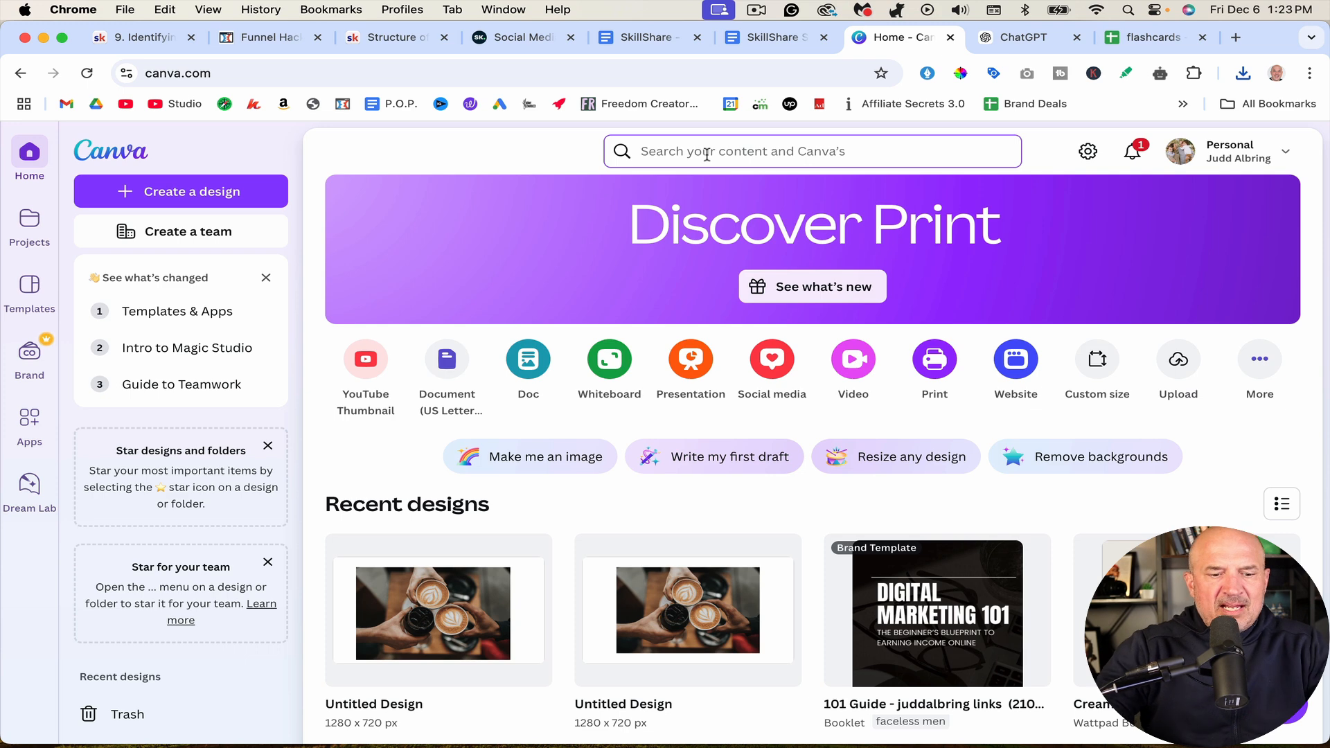
type("card")
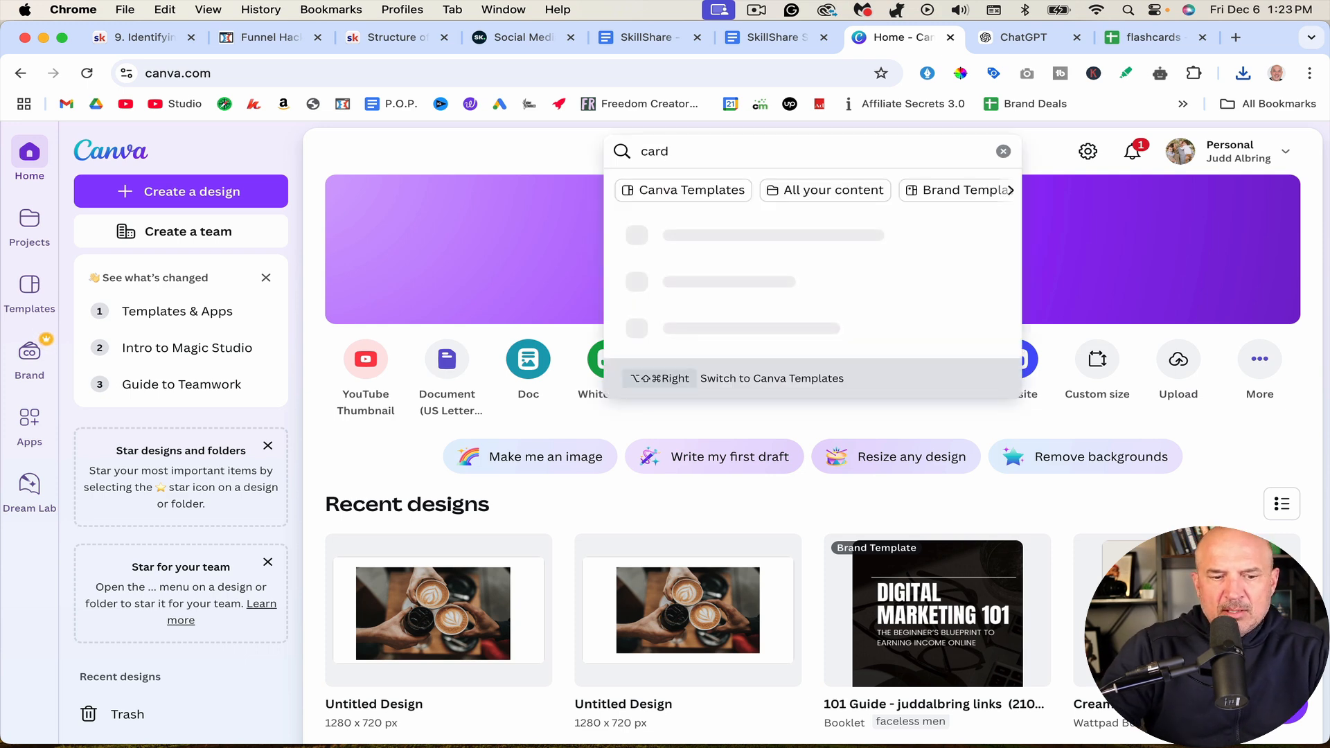
type("s")
key("Return")
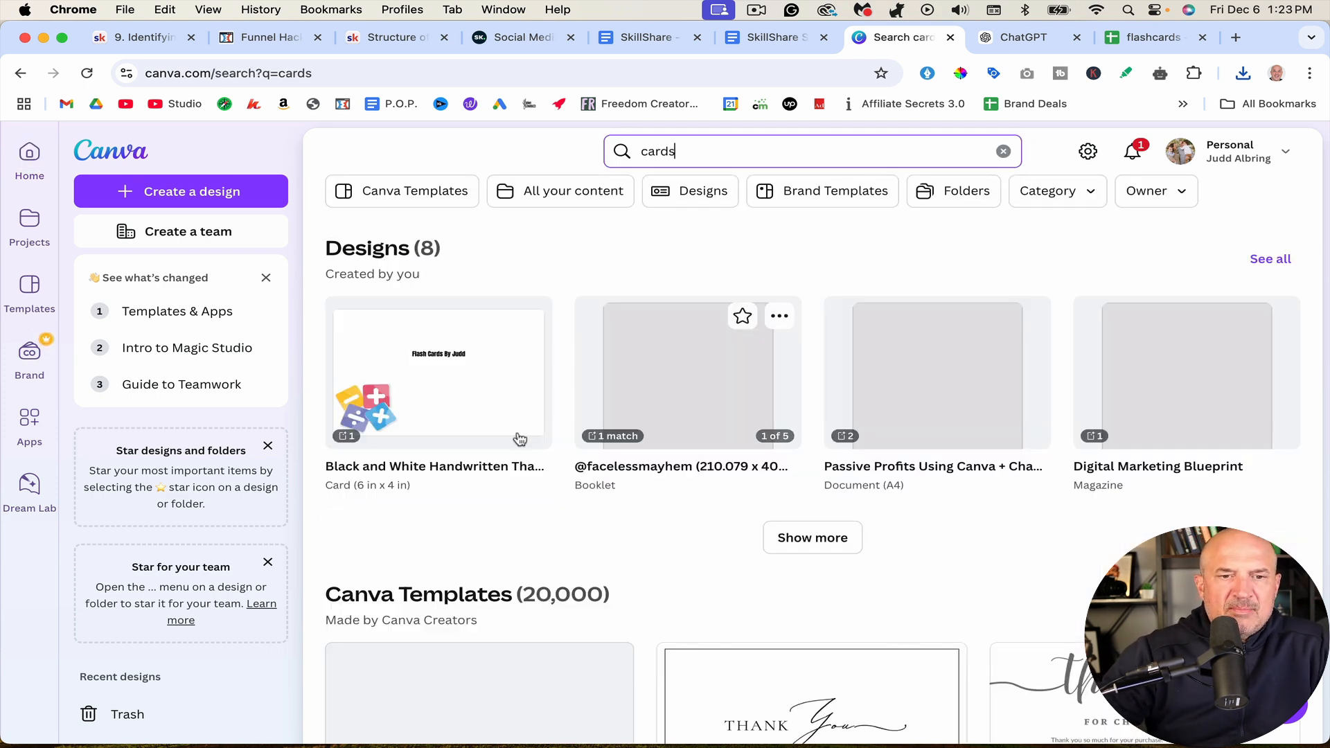
scroll(519, 439, "down", 10)
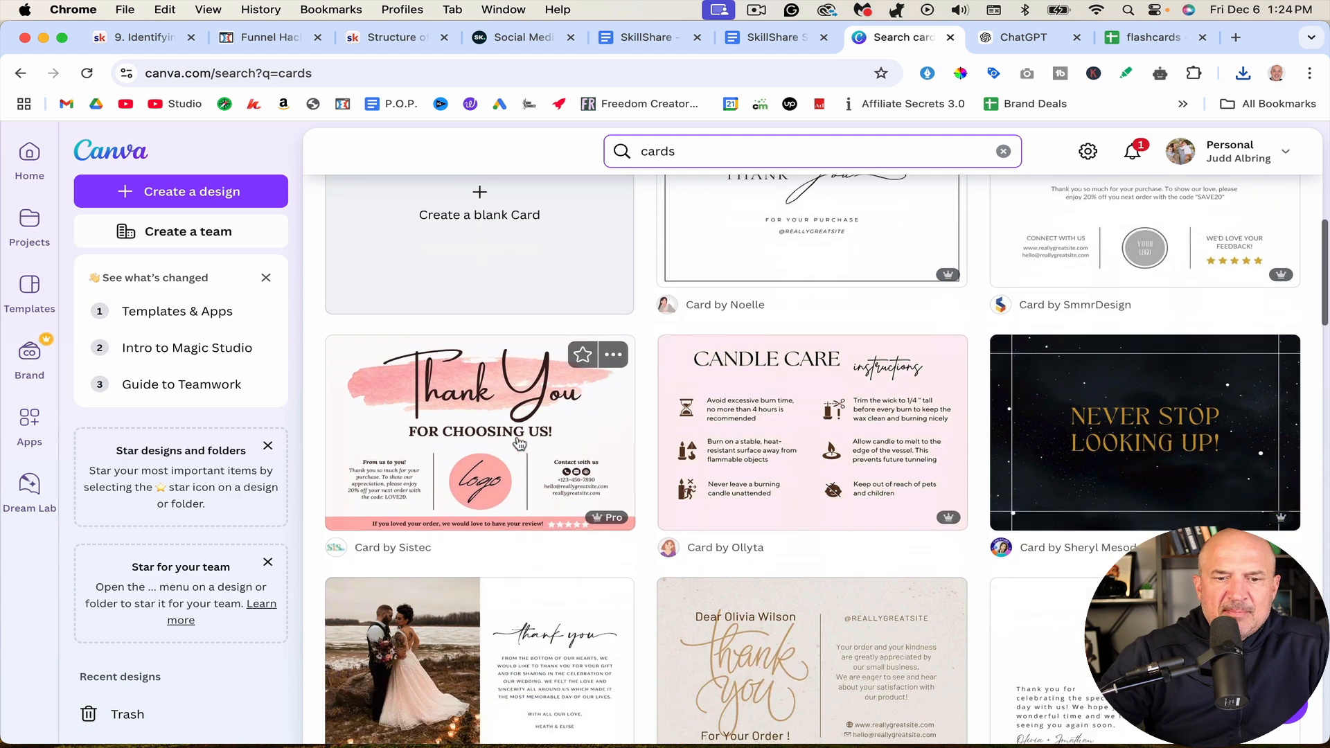
scroll(519, 444, "down", 10)
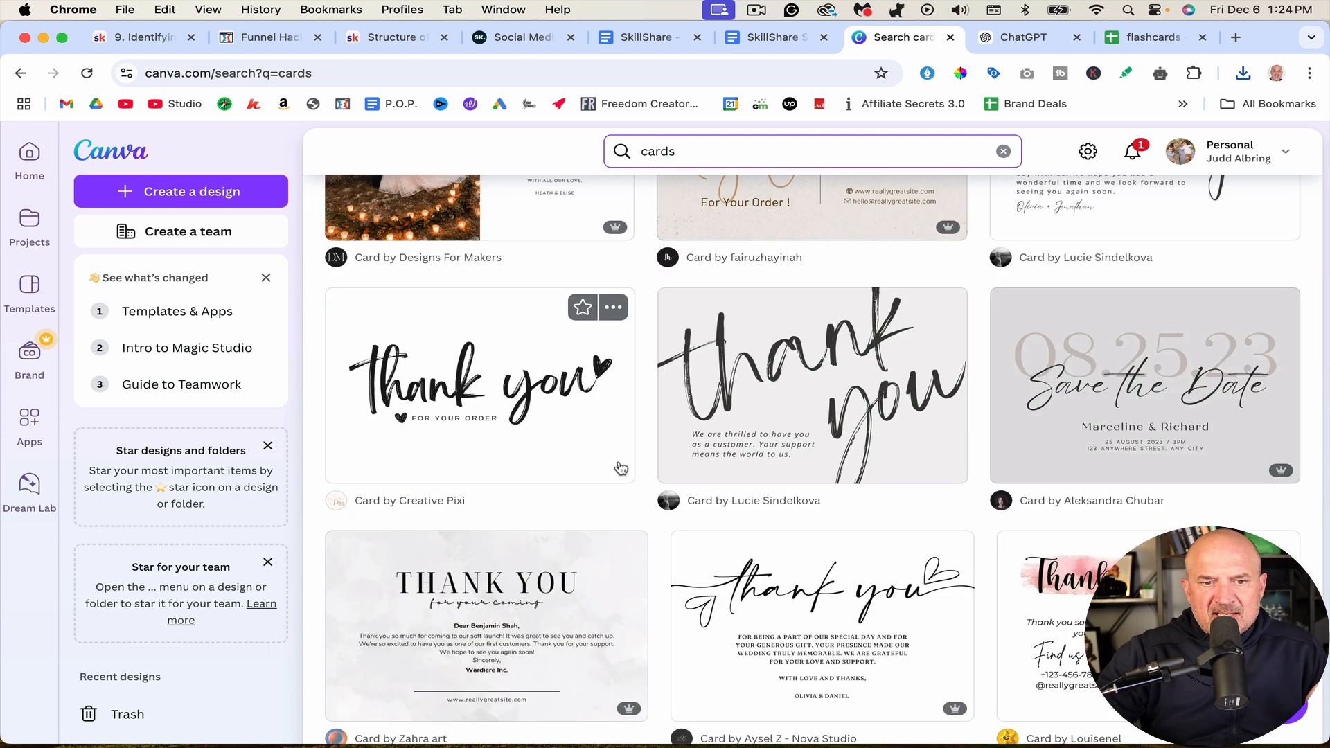
Step: Customize the White Minimalist Simple Thank You Card template and delete all its contents to leave a blank card
left_click(560, 416)
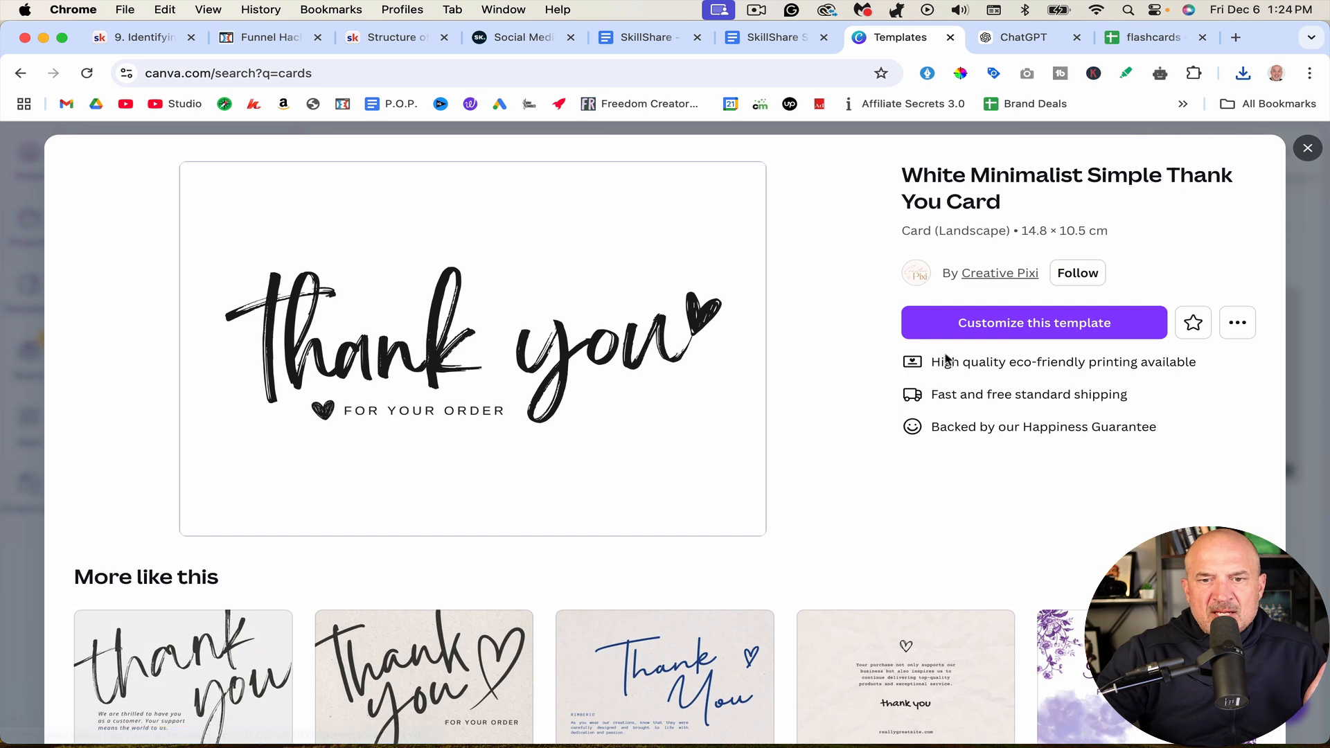
left_click(1005, 331)
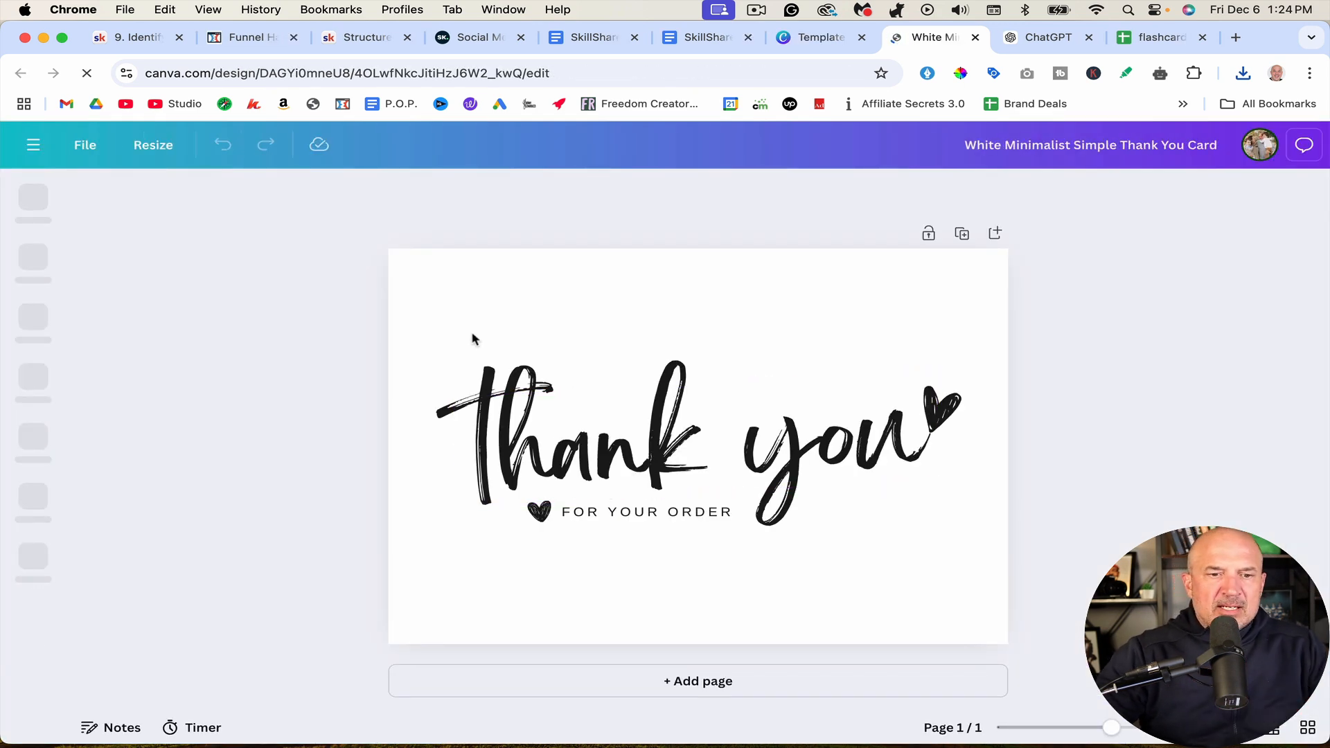
left_click_drag(471, 333, 959, 549)
key("Delete")
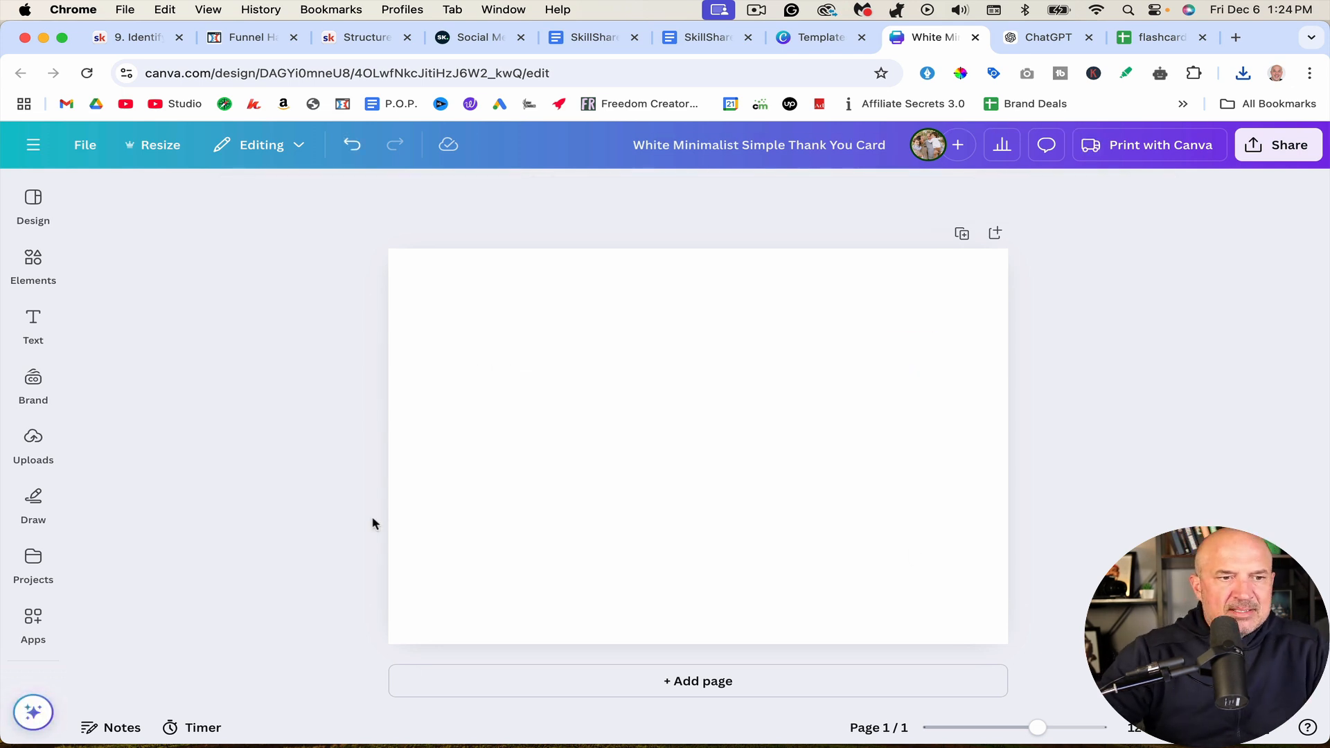
Step: Find a math graphic of four colorful operator tiles, add it to the card, shrink it and place it in the card's lower-left corner
left_click(34, 266)
left_click(173, 194)
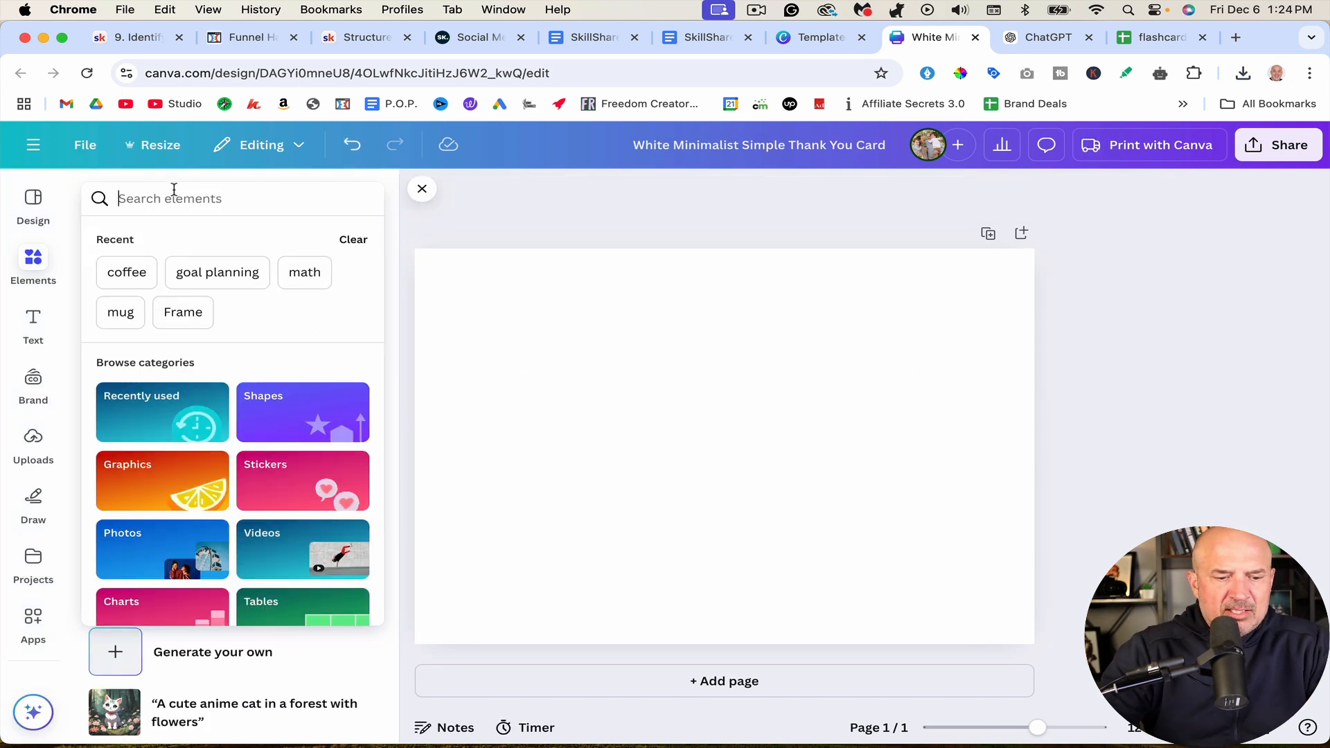
type("math")
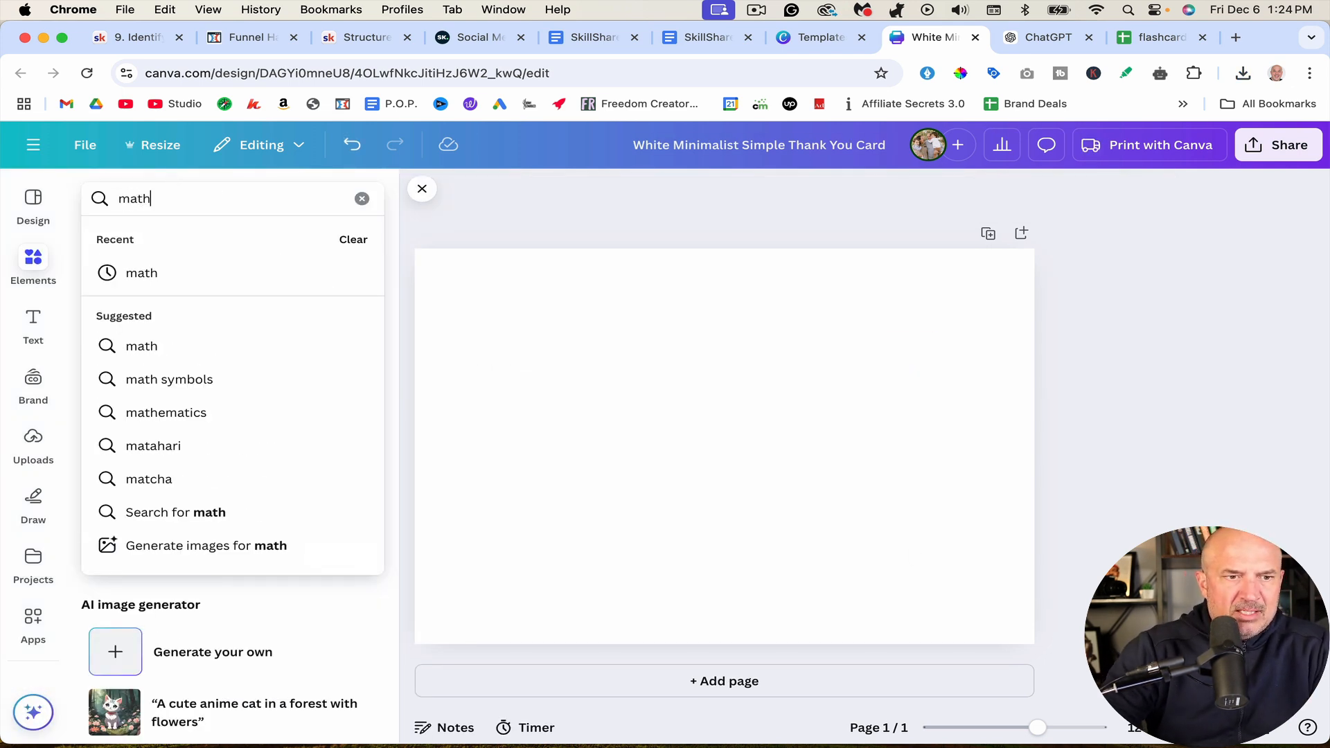
key("Return")
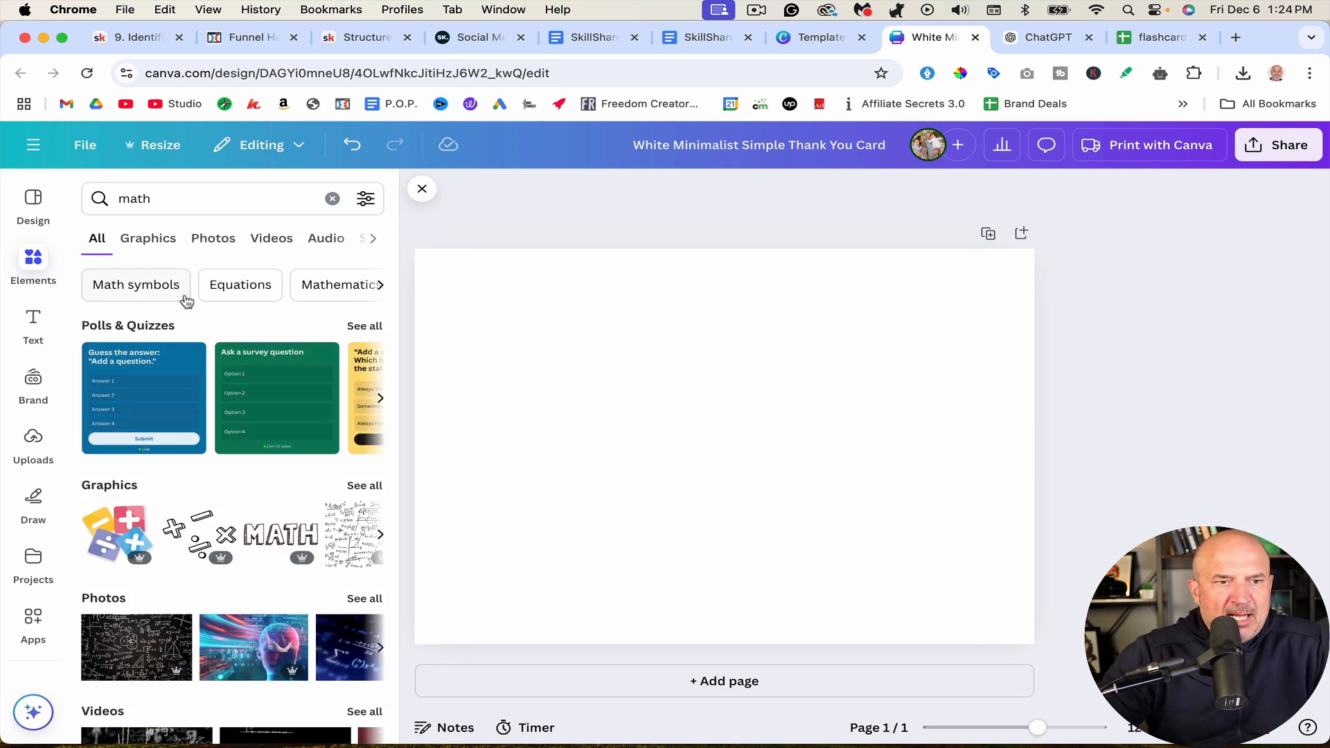
left_click(148, 241)
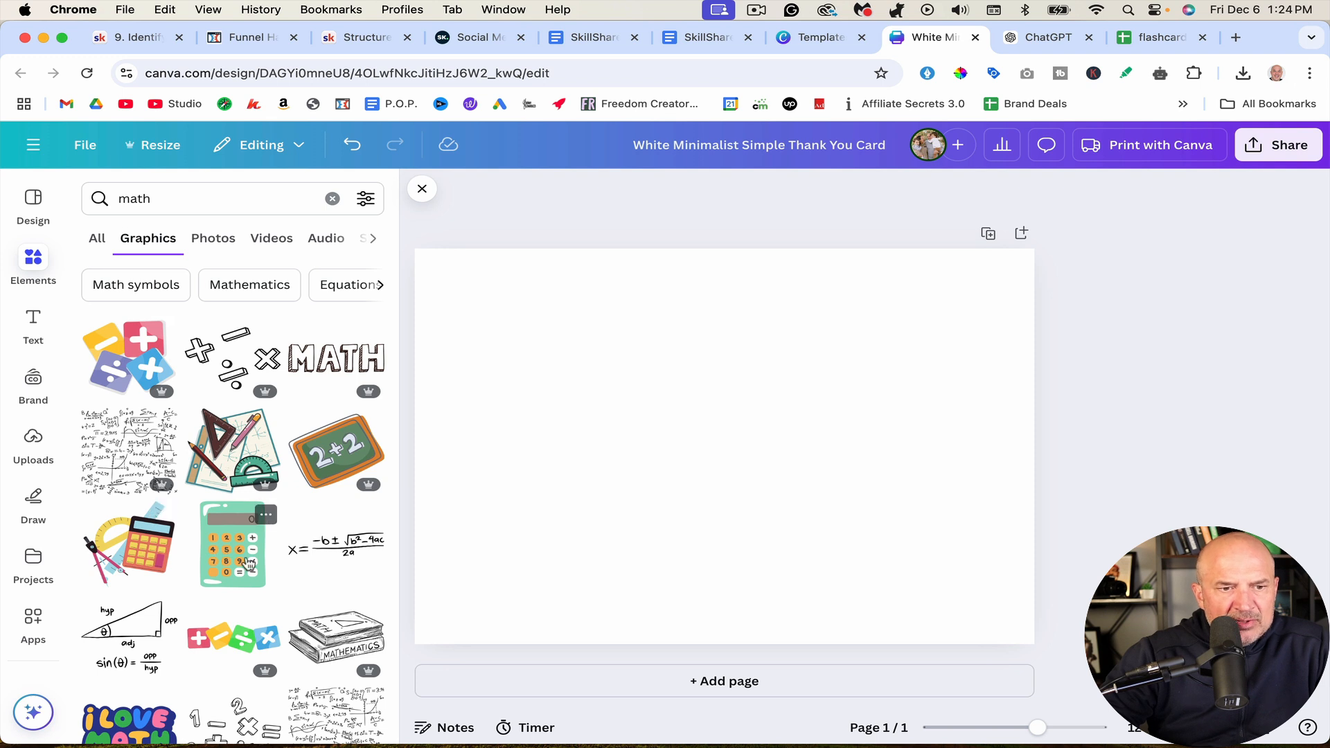
left_click(146, 356)
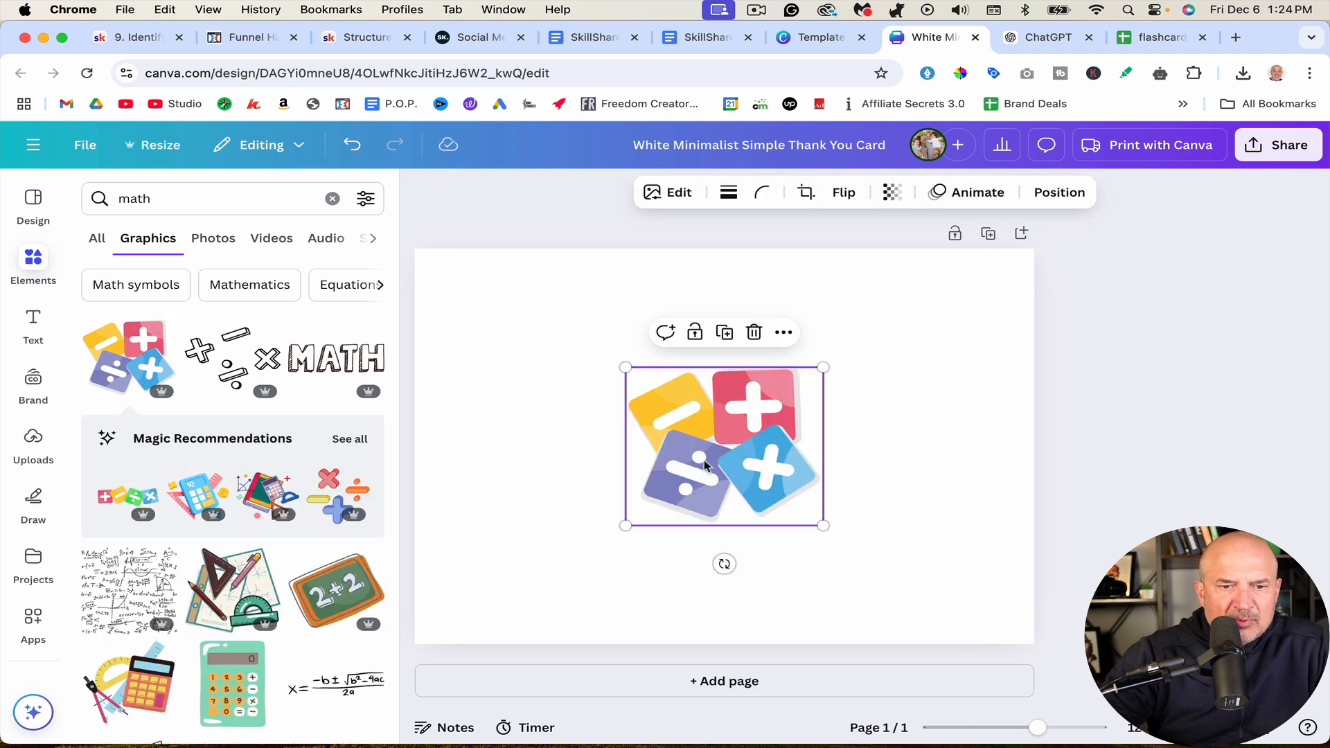
left_click_drag(705, 465, 487, 577)
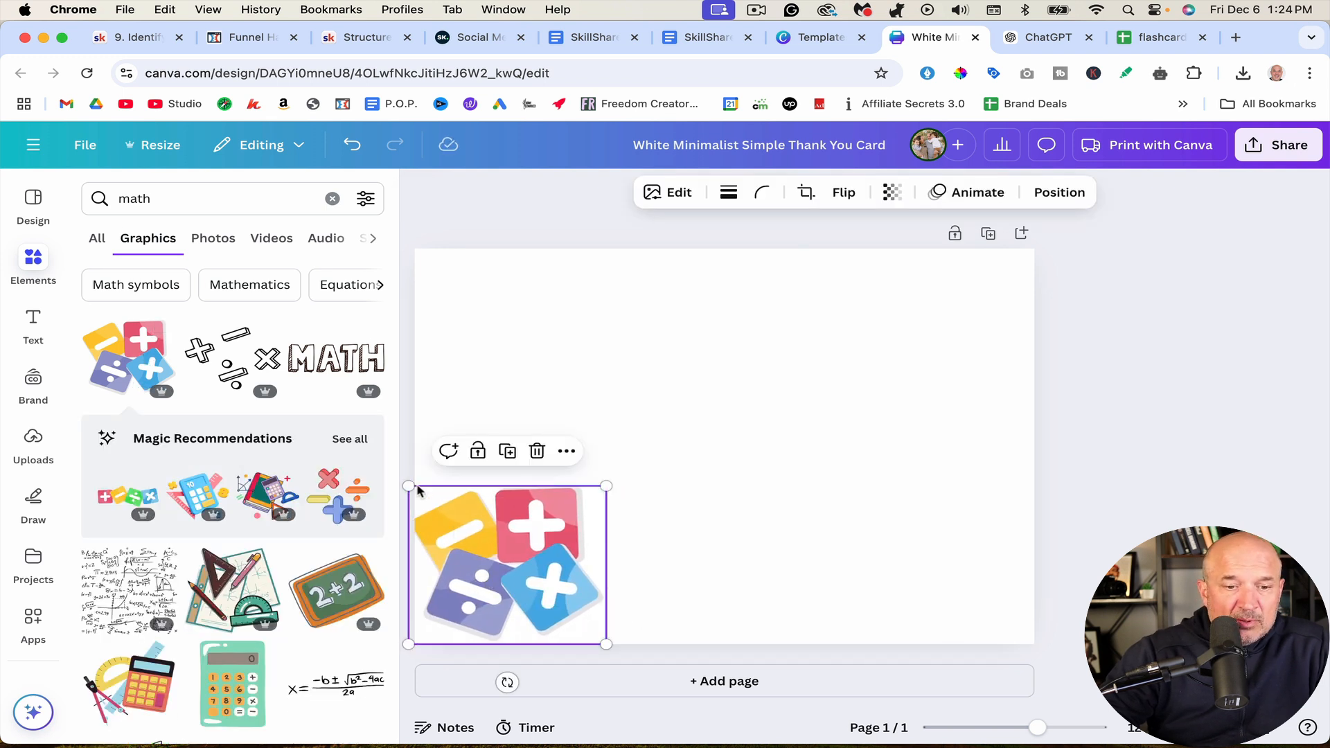
left_click_drag(478, 580, 483, 573)
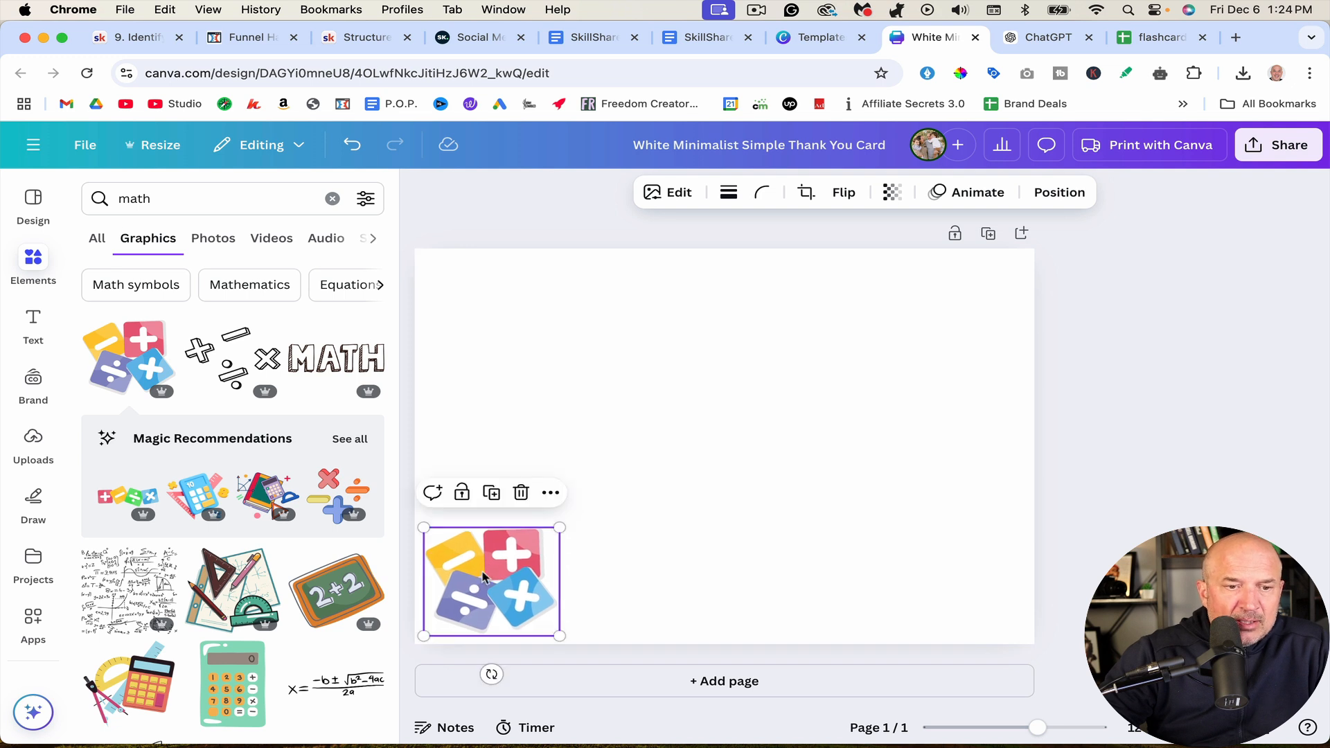
Step: Add a brand-kit Title text, enlarge it to font size about 102 and center it in the card's upper half
left_click(35, 324)
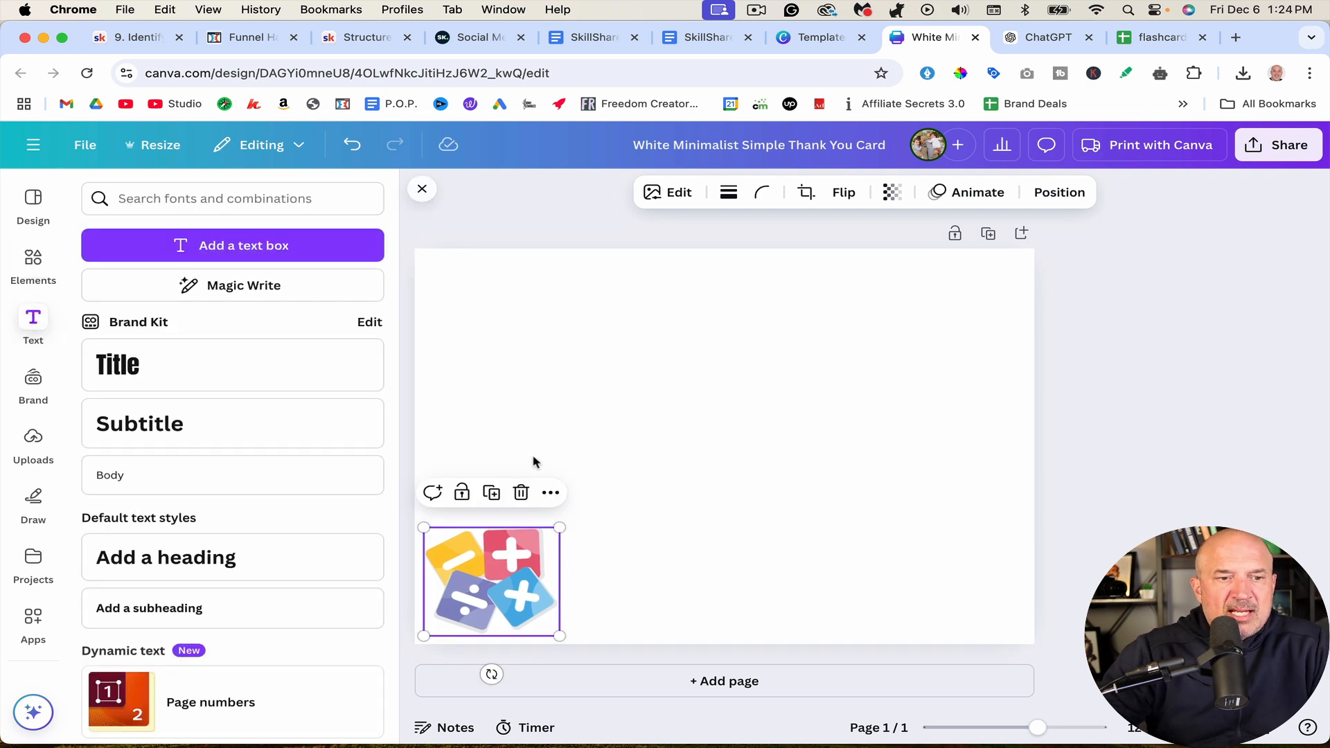
left_click(128, 348)
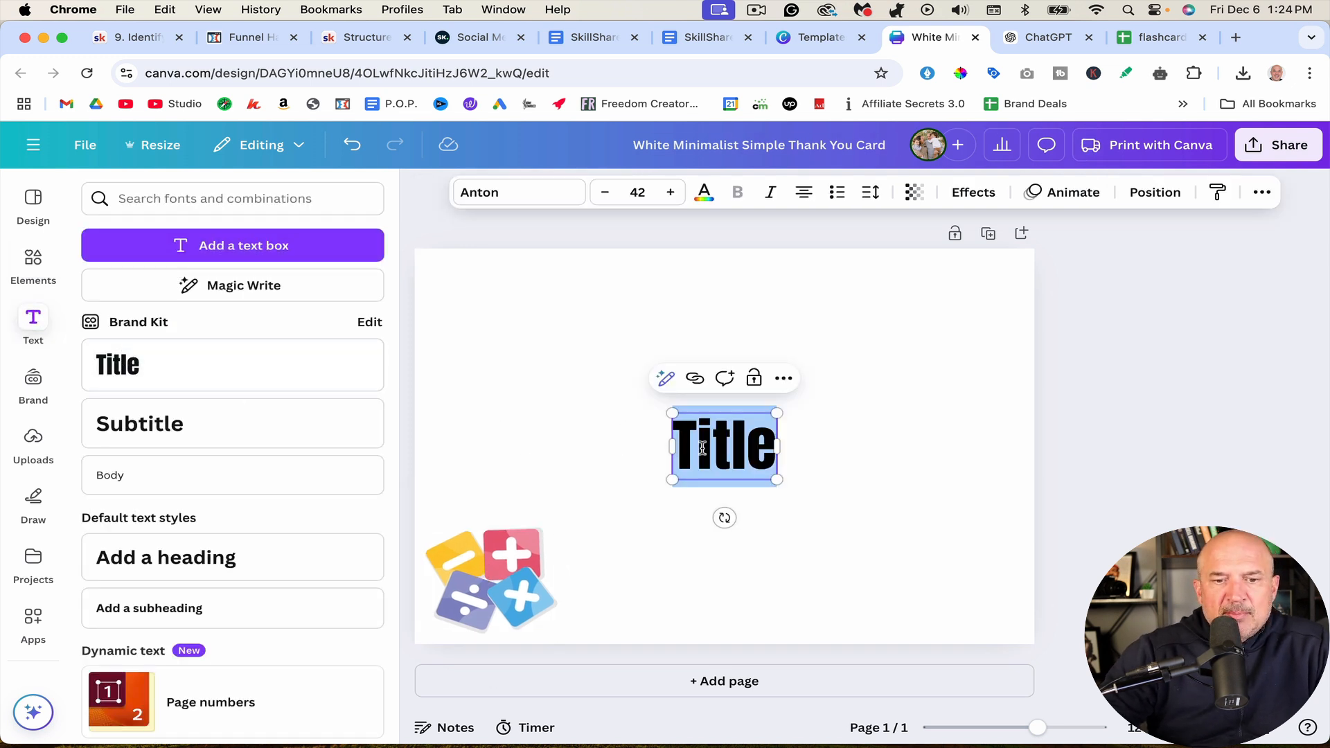
left_click(835, 523)
left_click(728, 461)
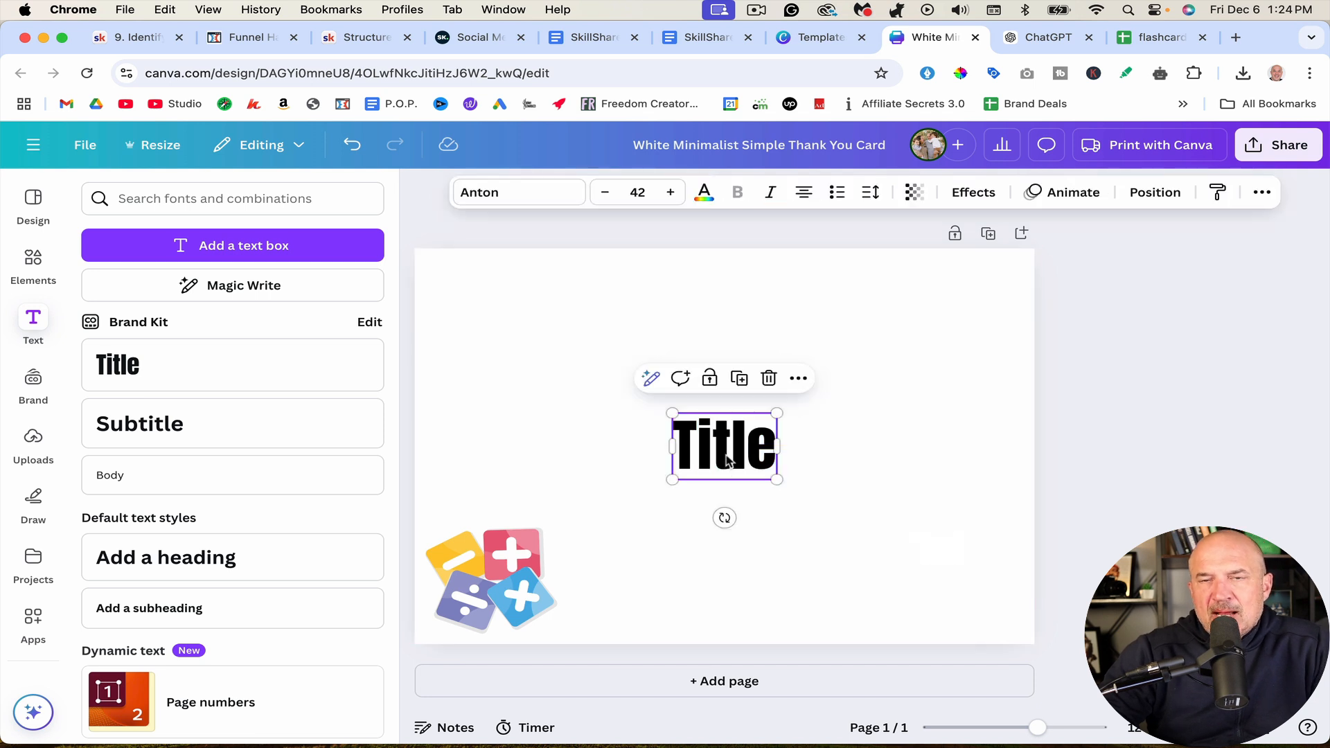
left_click_drag(728, 461, 726, 420)
left_click_drag(662, 380, 737, 396)
Step: Open the Bulk create app by searching for "bulk" and upload flashcards - Sheet1.csv as its data
left_click(33, 263)
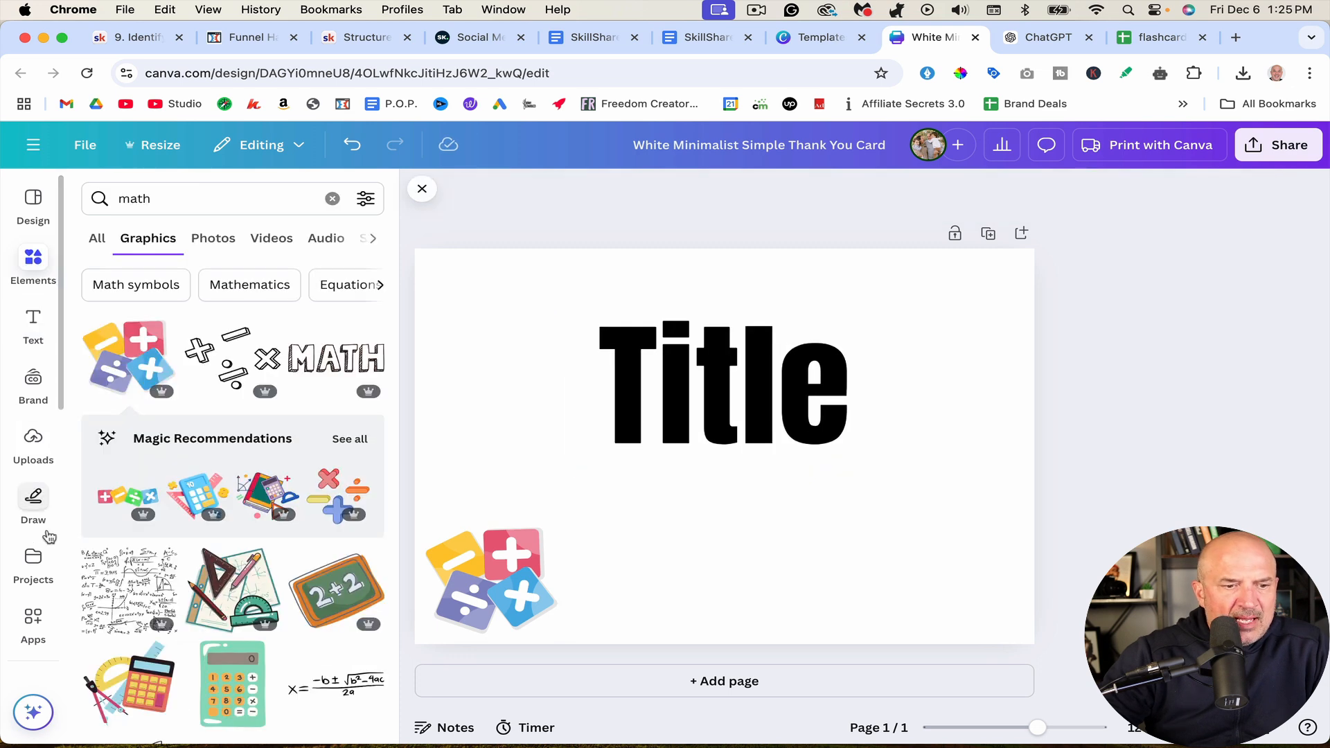
left_click(34, 574)
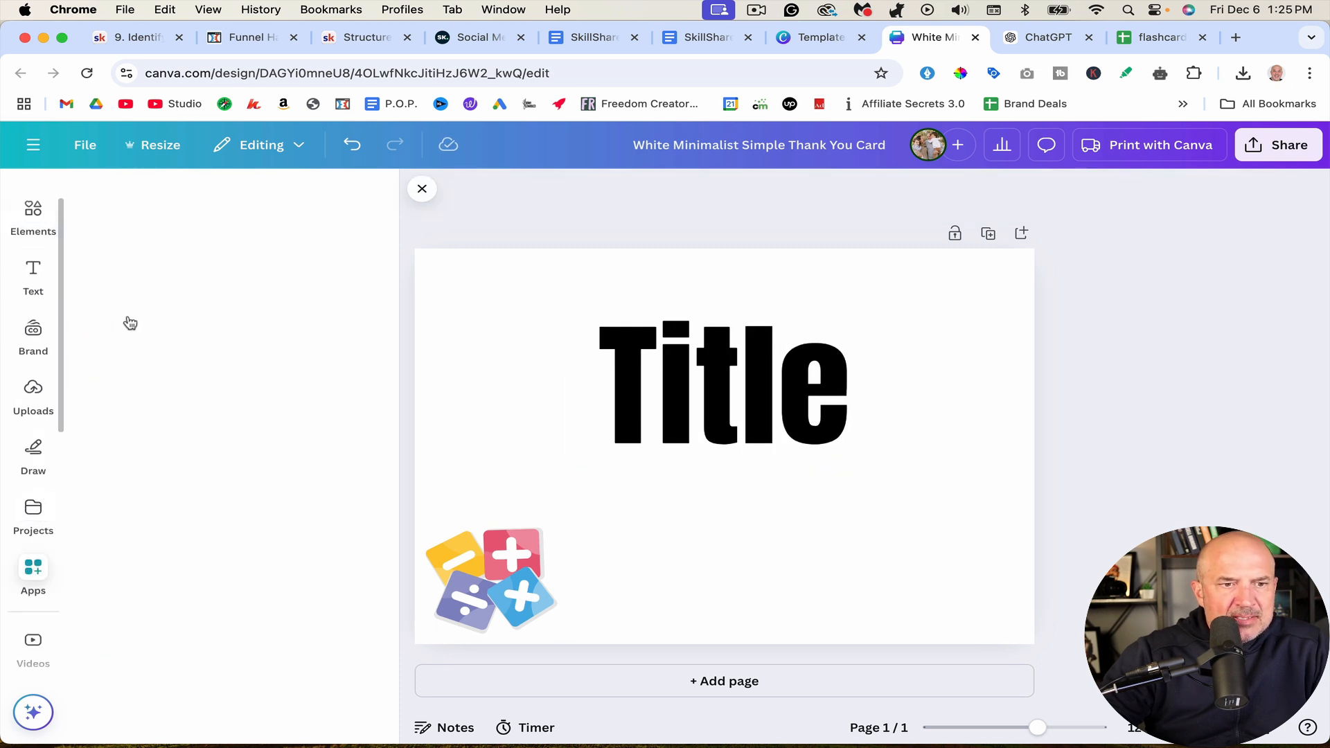
left_click(172, 210)
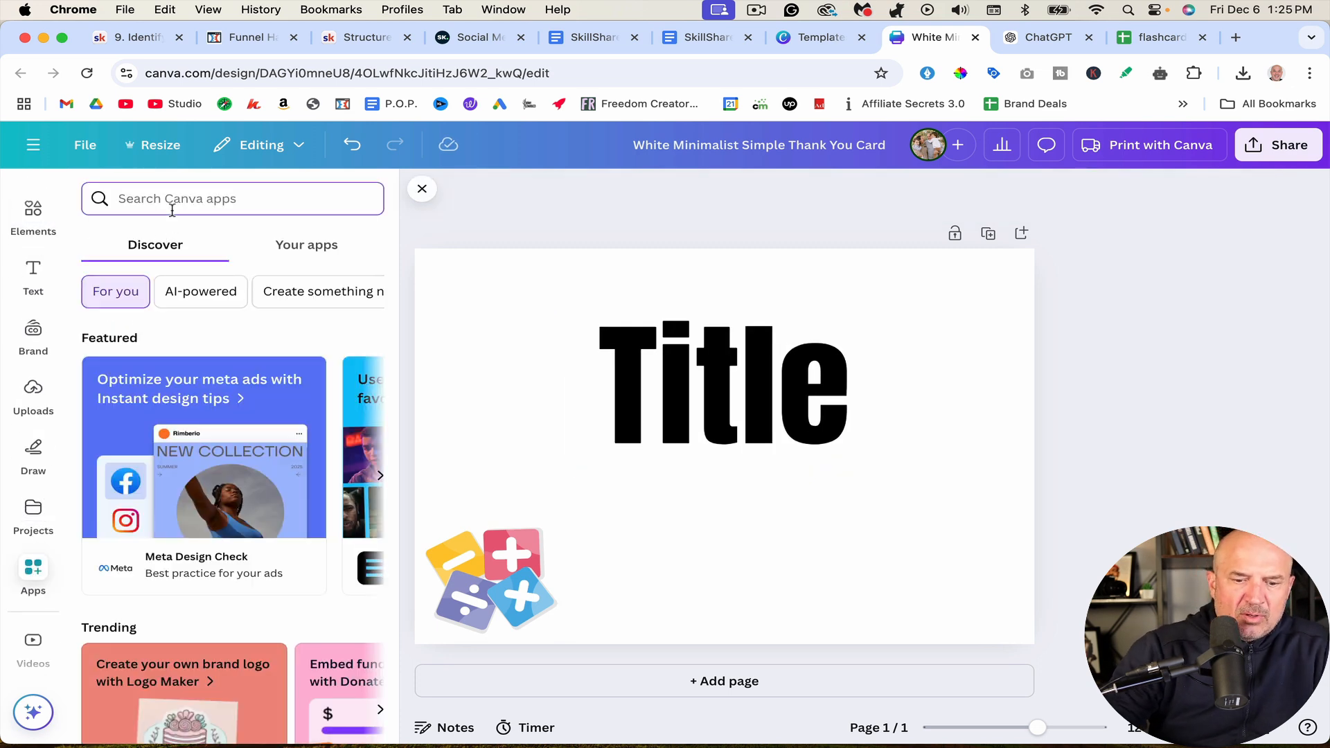
type("bulk")
key("Return")
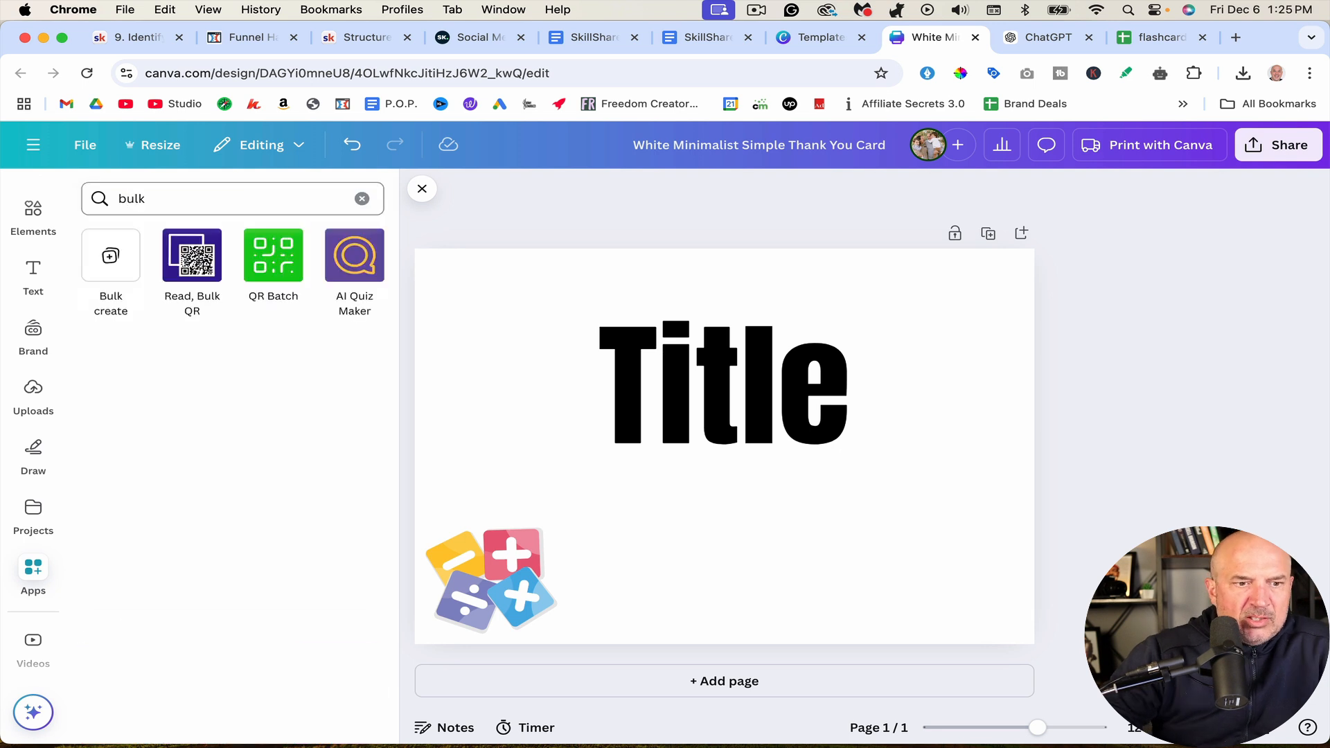
left_click(97, 269)
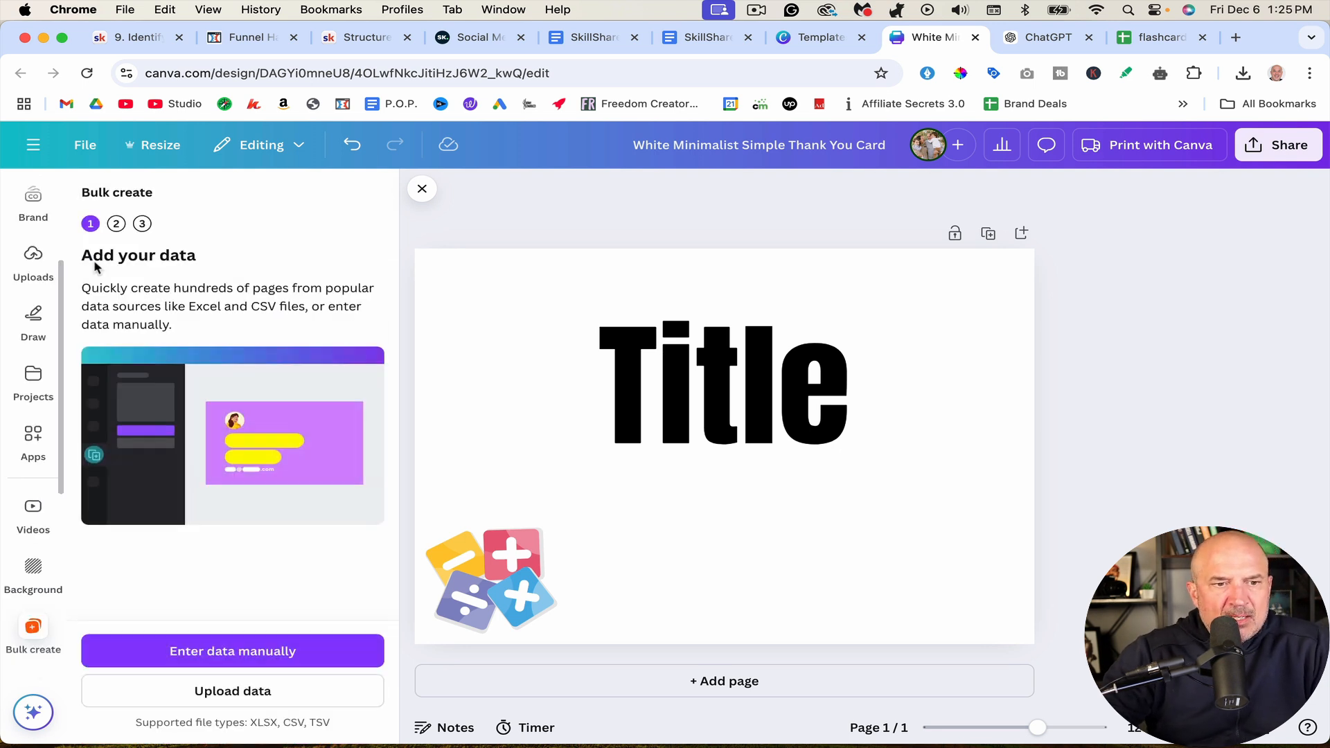
left_click(212, 693)
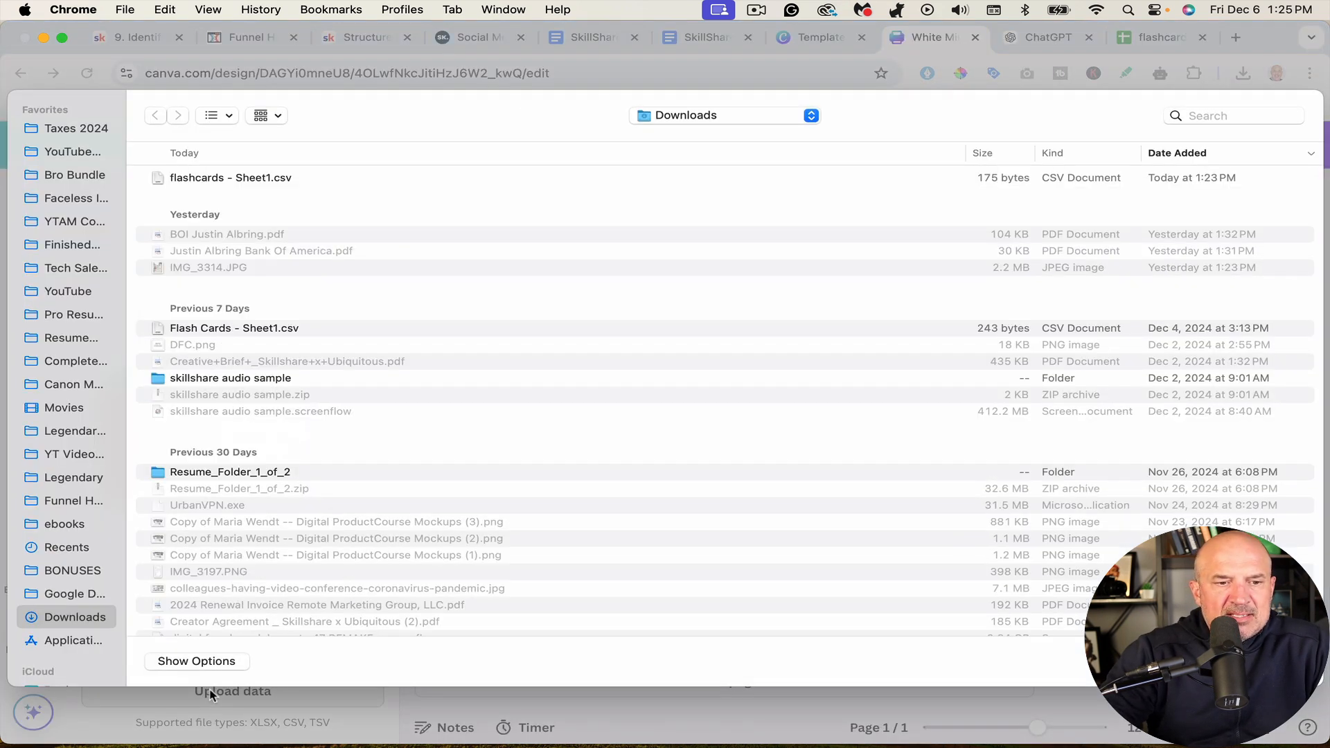
double_click(220, 181)
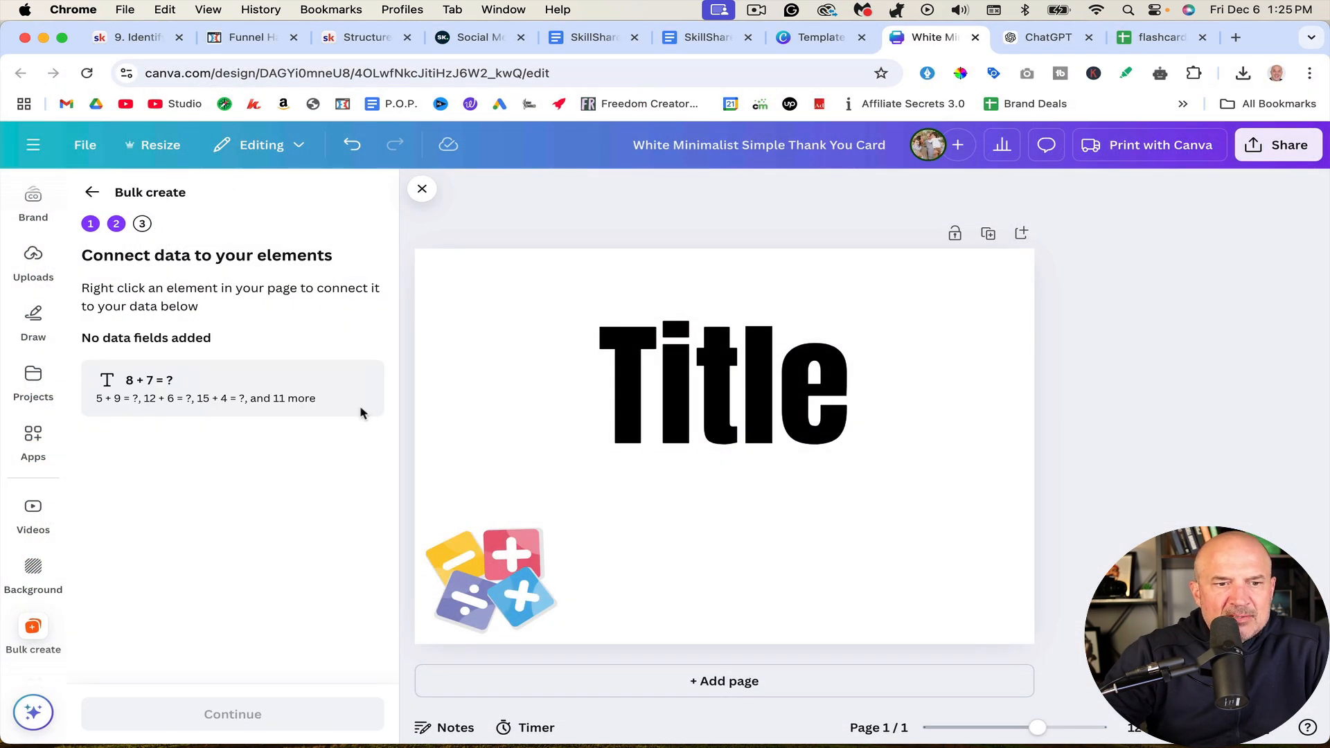
Step: Connect the Title text on the card to the "8 + 7 = ?" data field
left_click(709, 378)
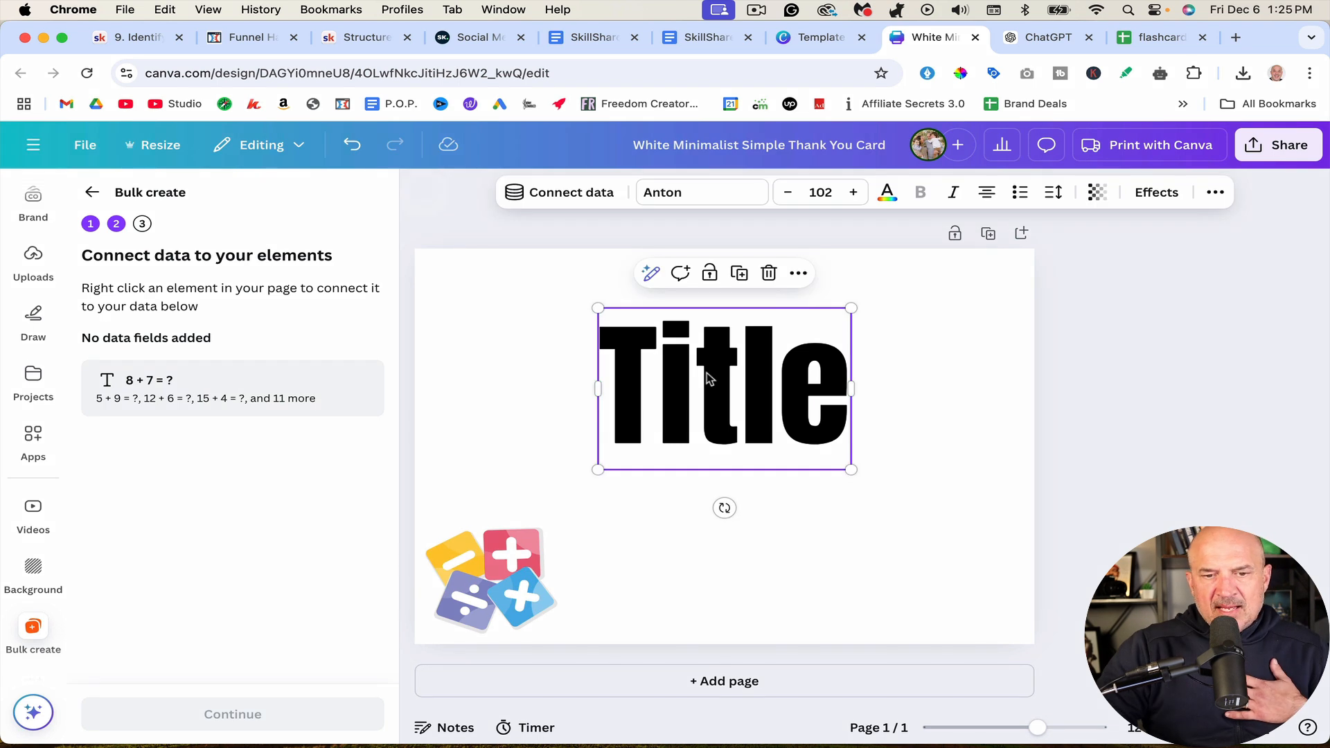
right_click(708, 379)
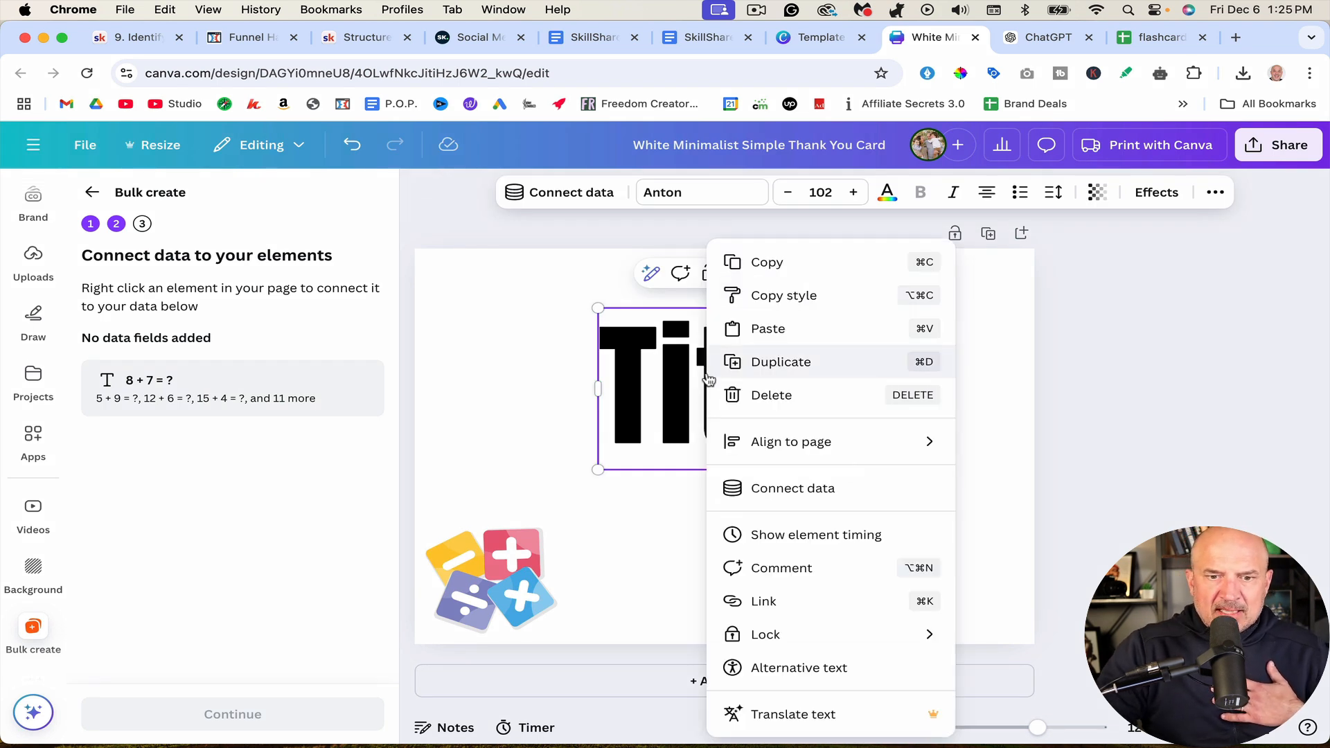
left_click(775, 489)
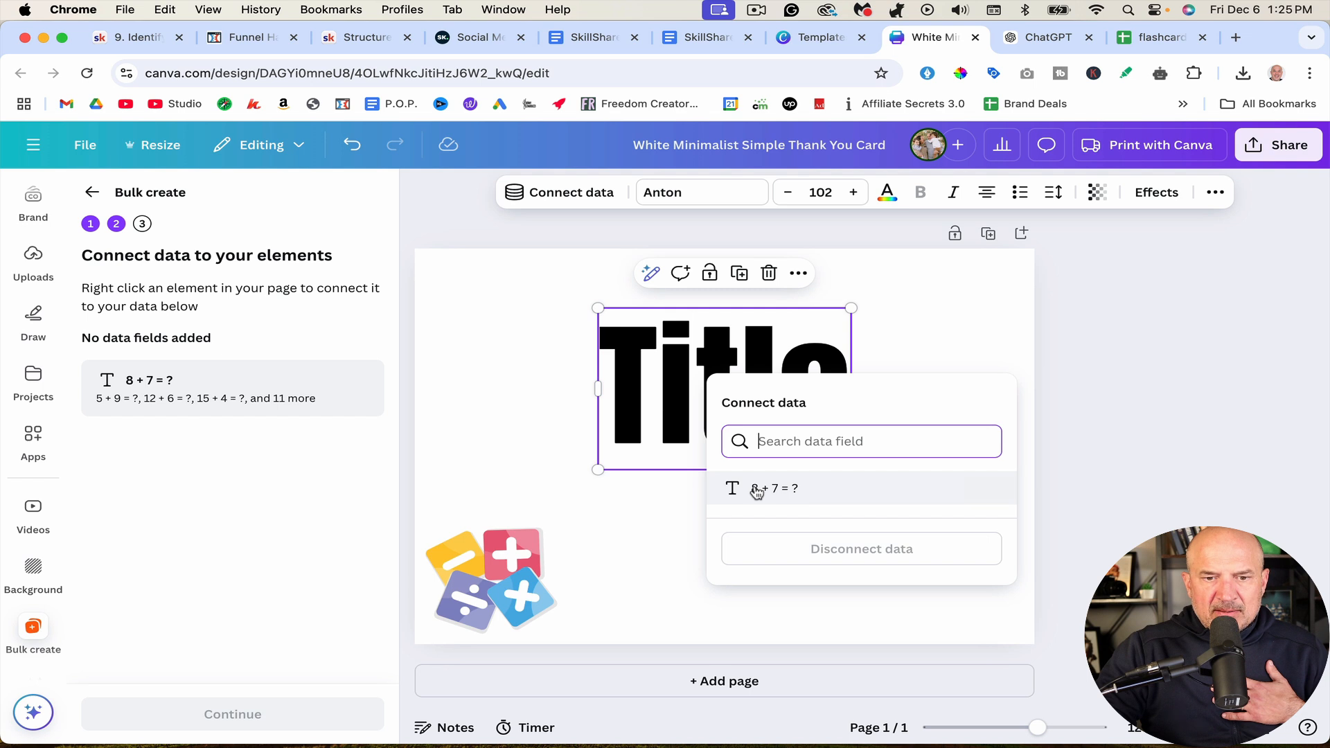
left_click(757, 489)
Step: Continue to applying the data, review the listed math problems and generate designs for all 14 rows
left_click(233, 714)
scroll(192, 387, "down", 4)
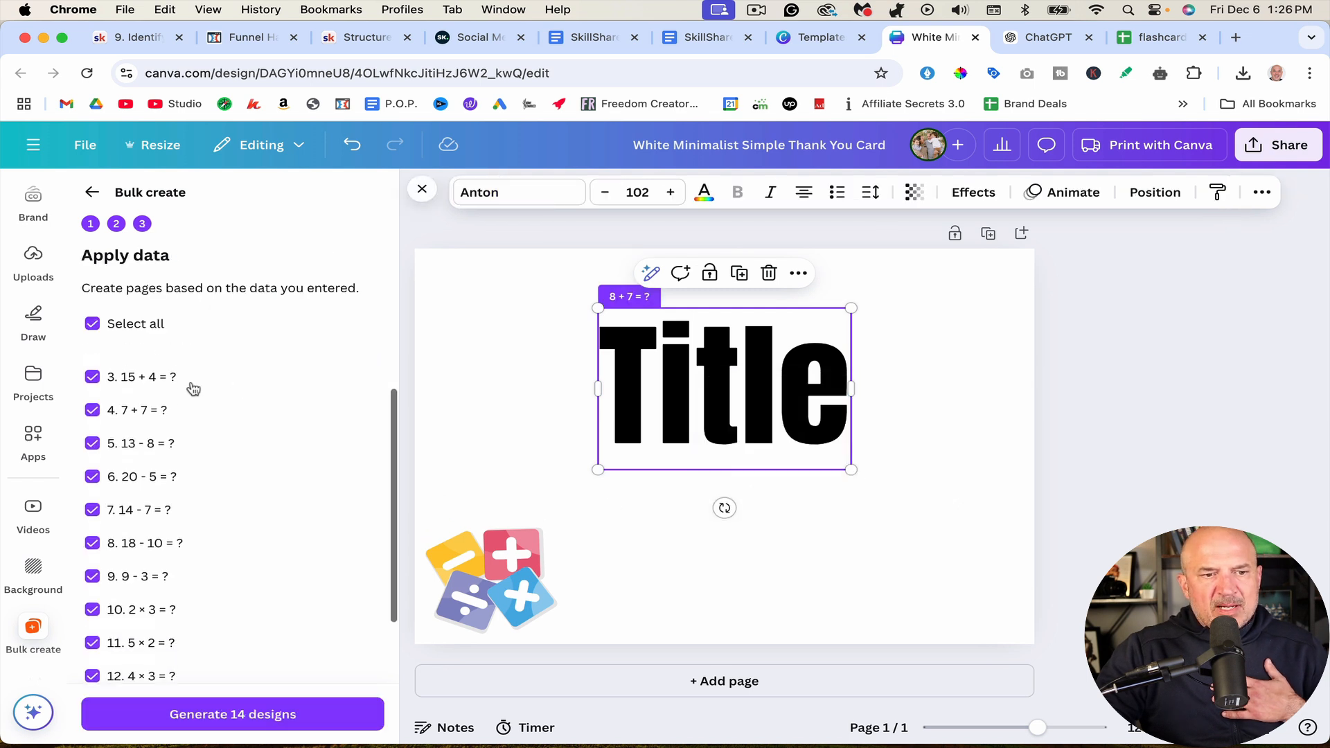
scroll(191, 386, "up", 4)
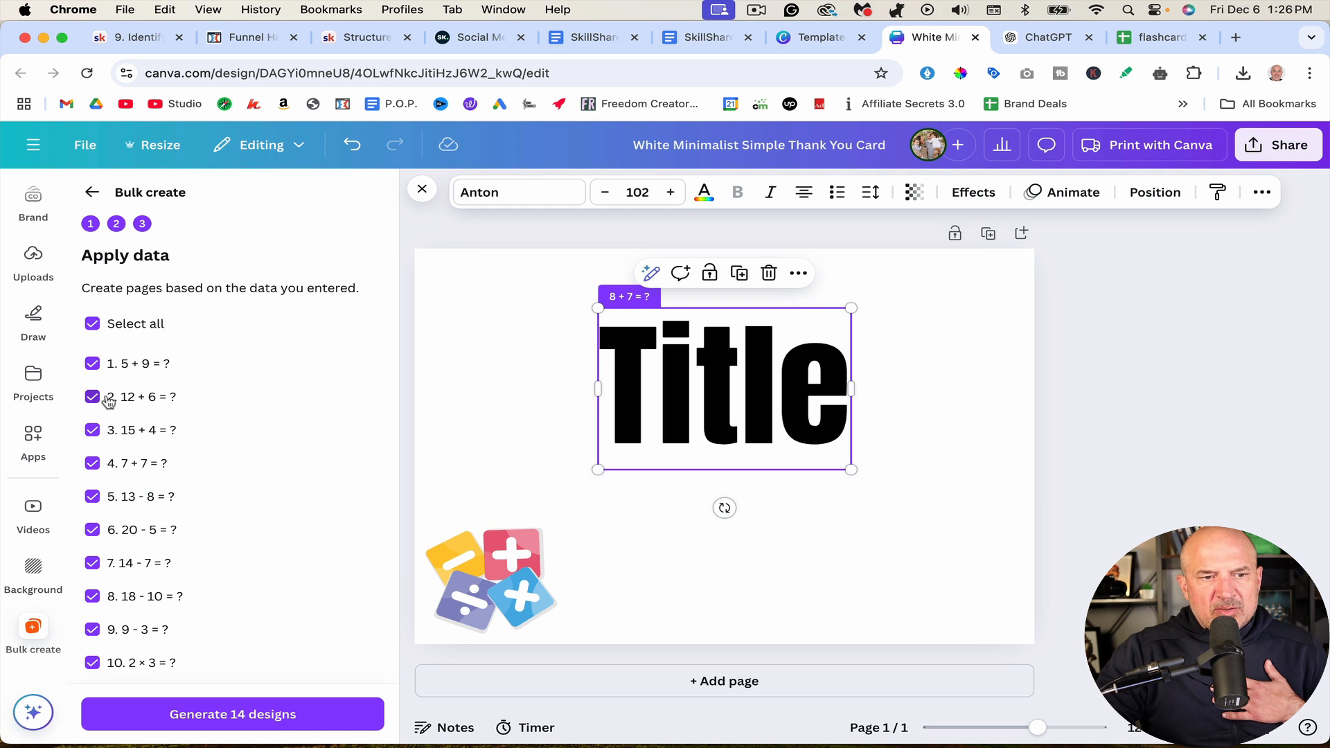
scroll(208, 493, "down", 4)
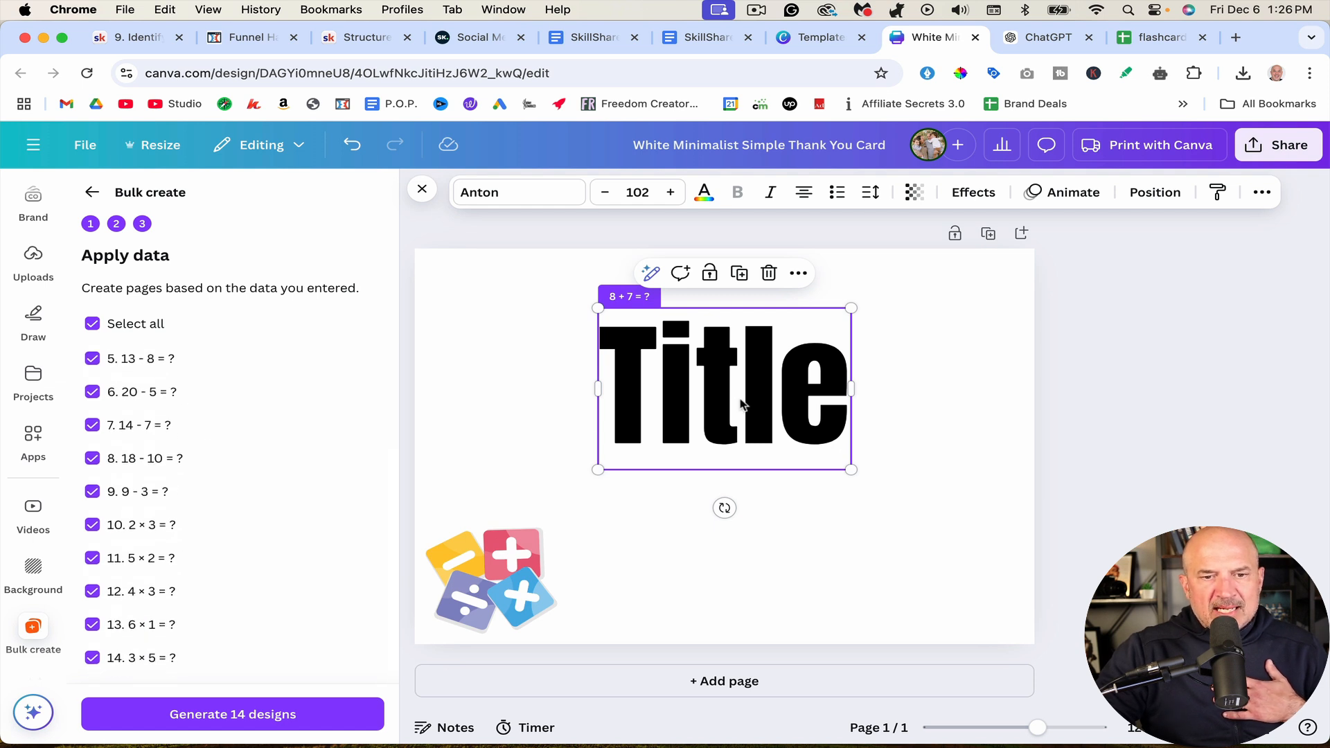
left_click(249, 715)
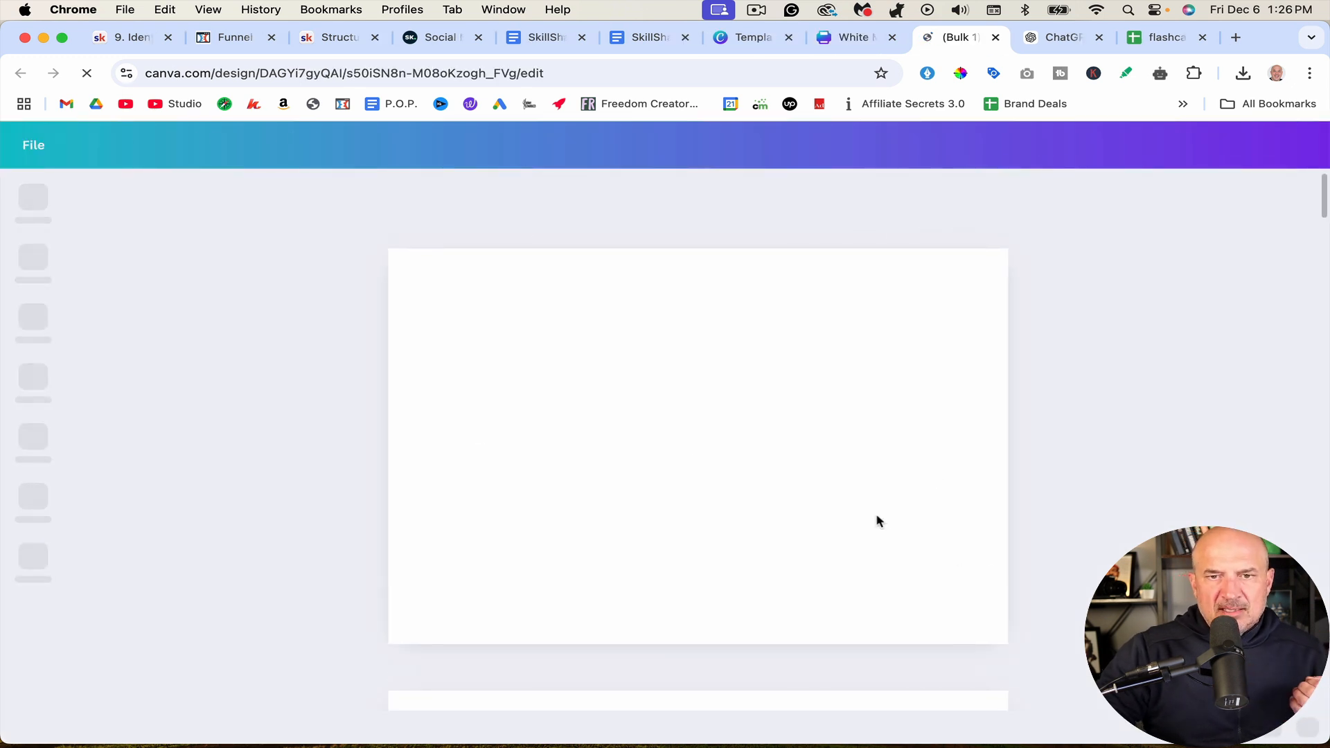
Step: Look through the generated flash card pages to check the math problem and operator graphic on each
scroll(878, 521, "down", 3)
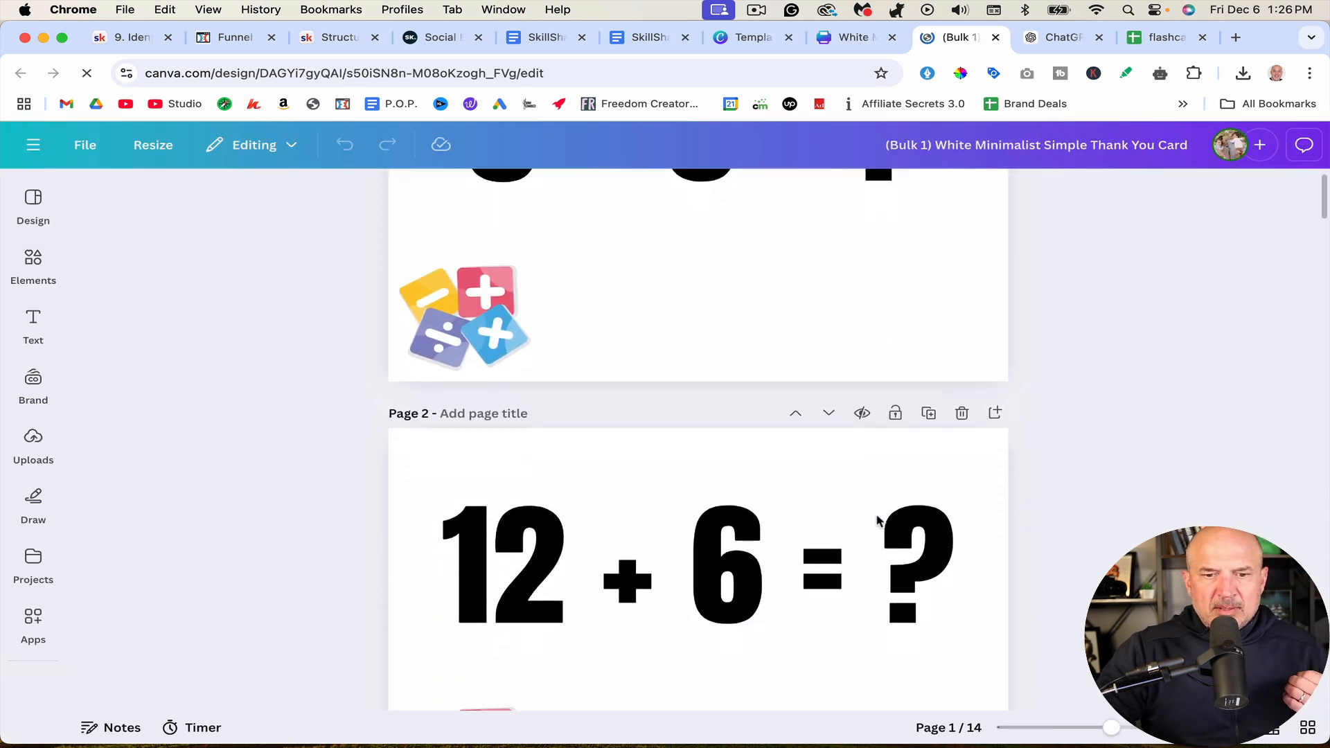
scroll(877, 521, "down", 15)
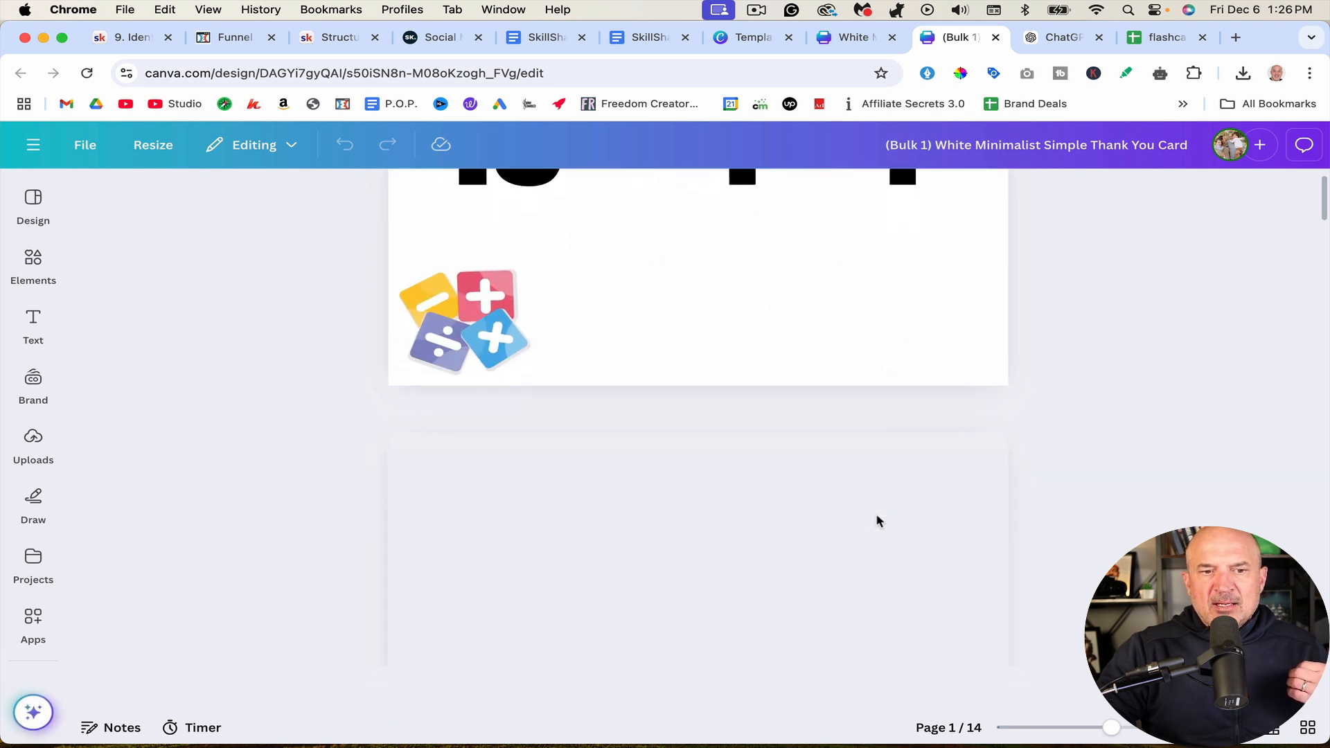
scroll(877, 521, "down", 5)
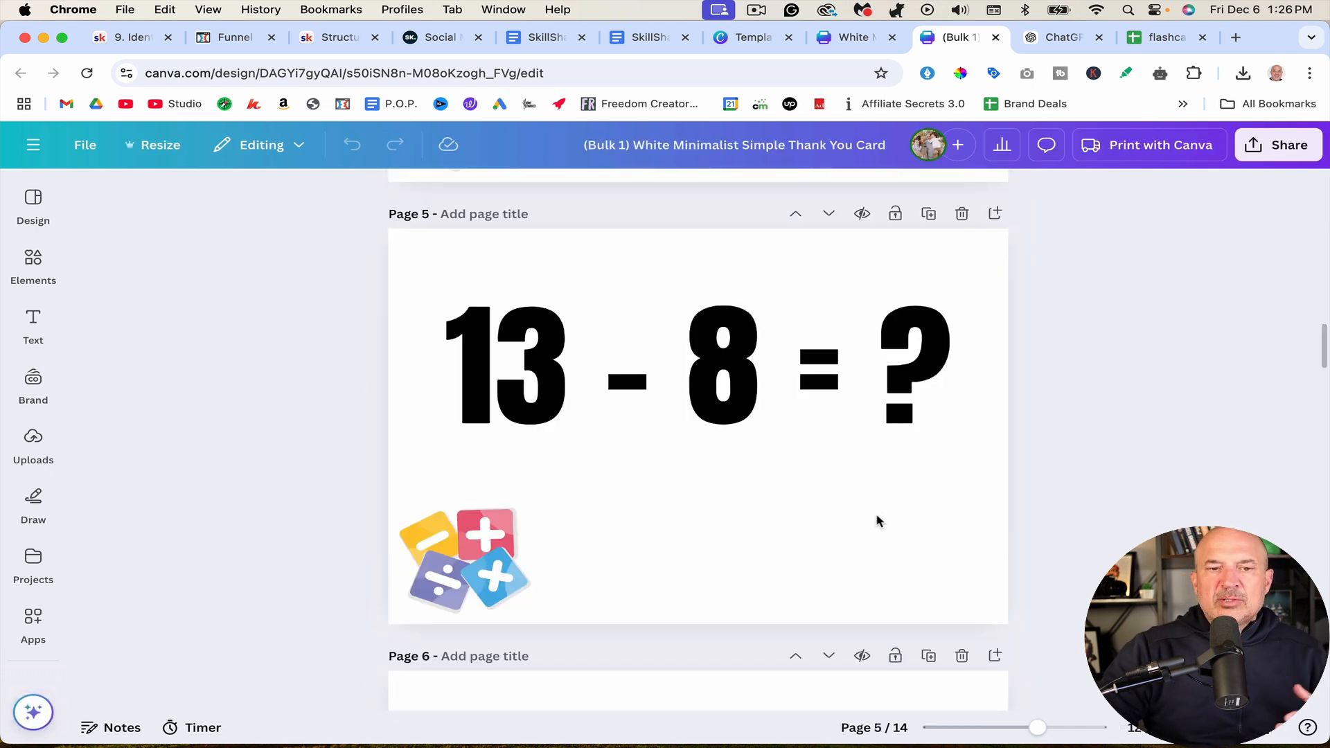
scroll(878, 521, "up", 4)
scroll(877, 521, "up", 10)
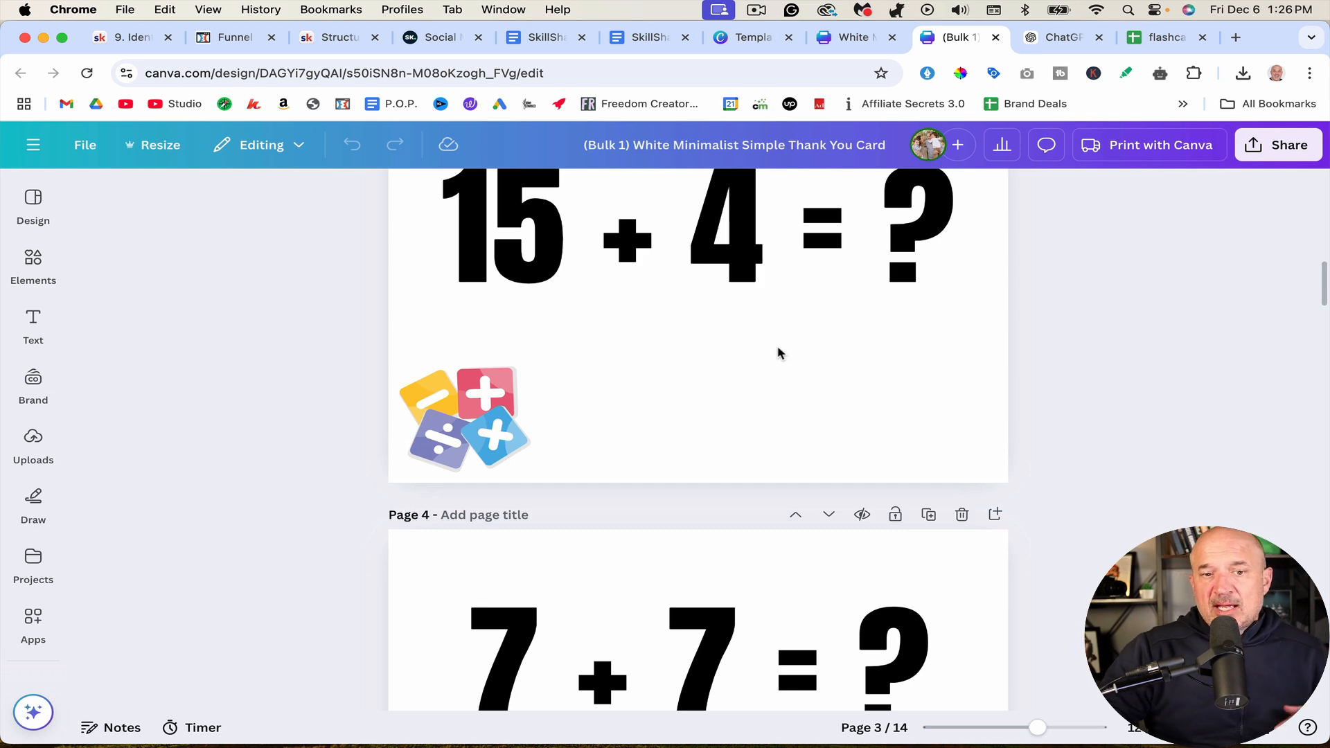
scroll(778, 353, "up", 6)
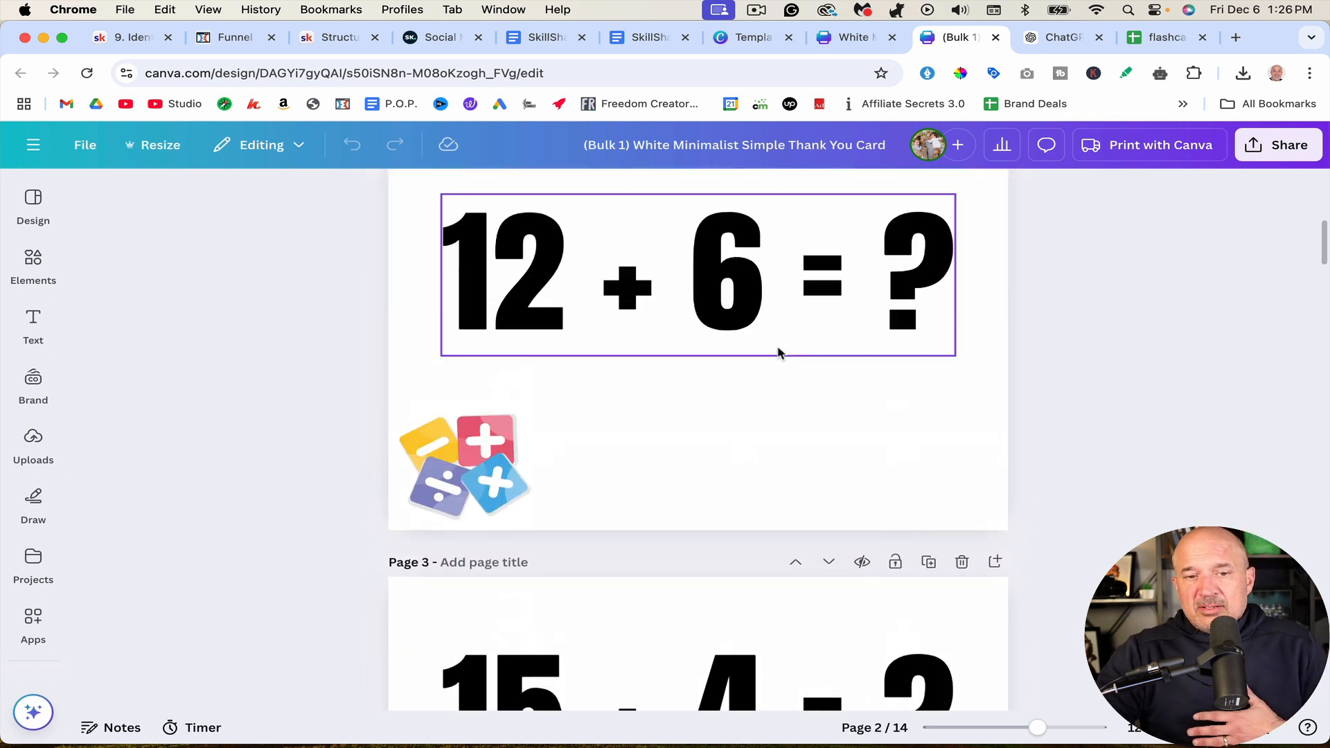
scroll(777, 427, "up", 8)
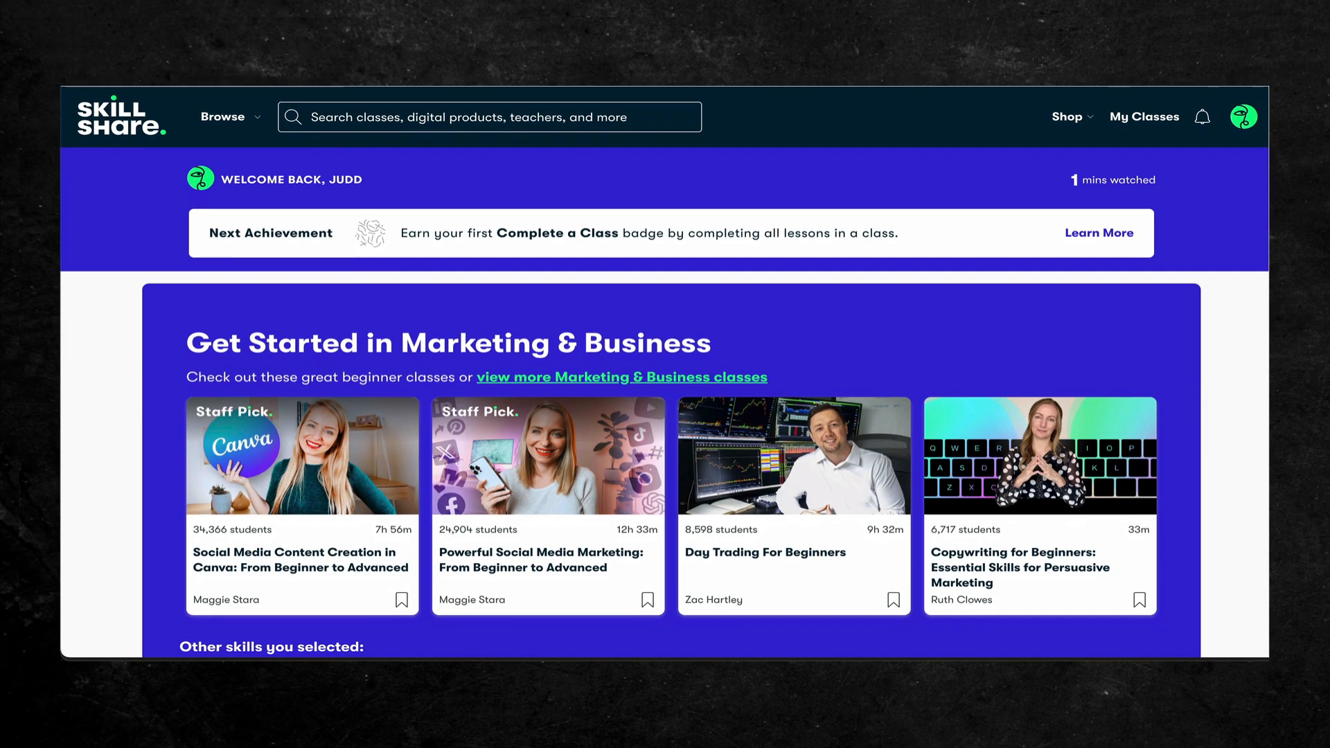
Step: Switch to the Skillshare home page and look through its recommended classes, learning paths, 1-on-1 sessions and staff picks
scroll(665, 402, "down", 7)
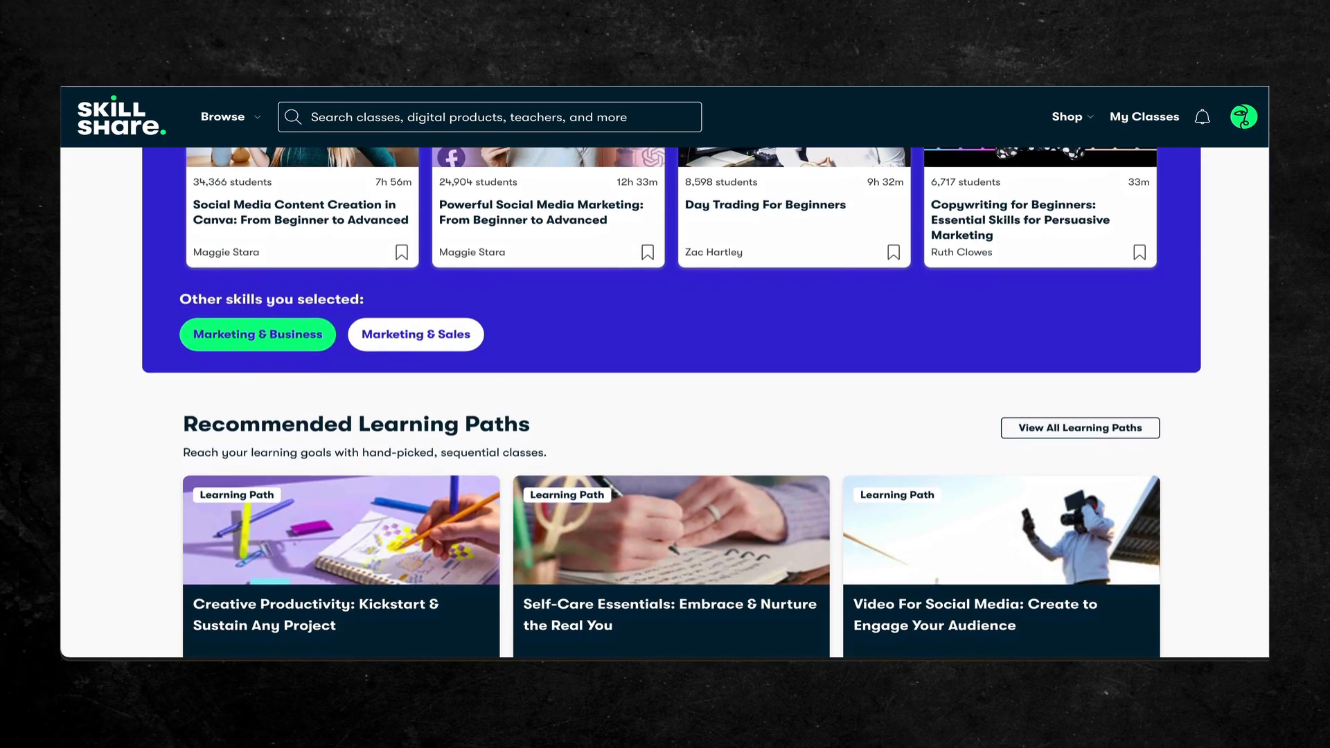
scroll(666, 402, "down", 5)
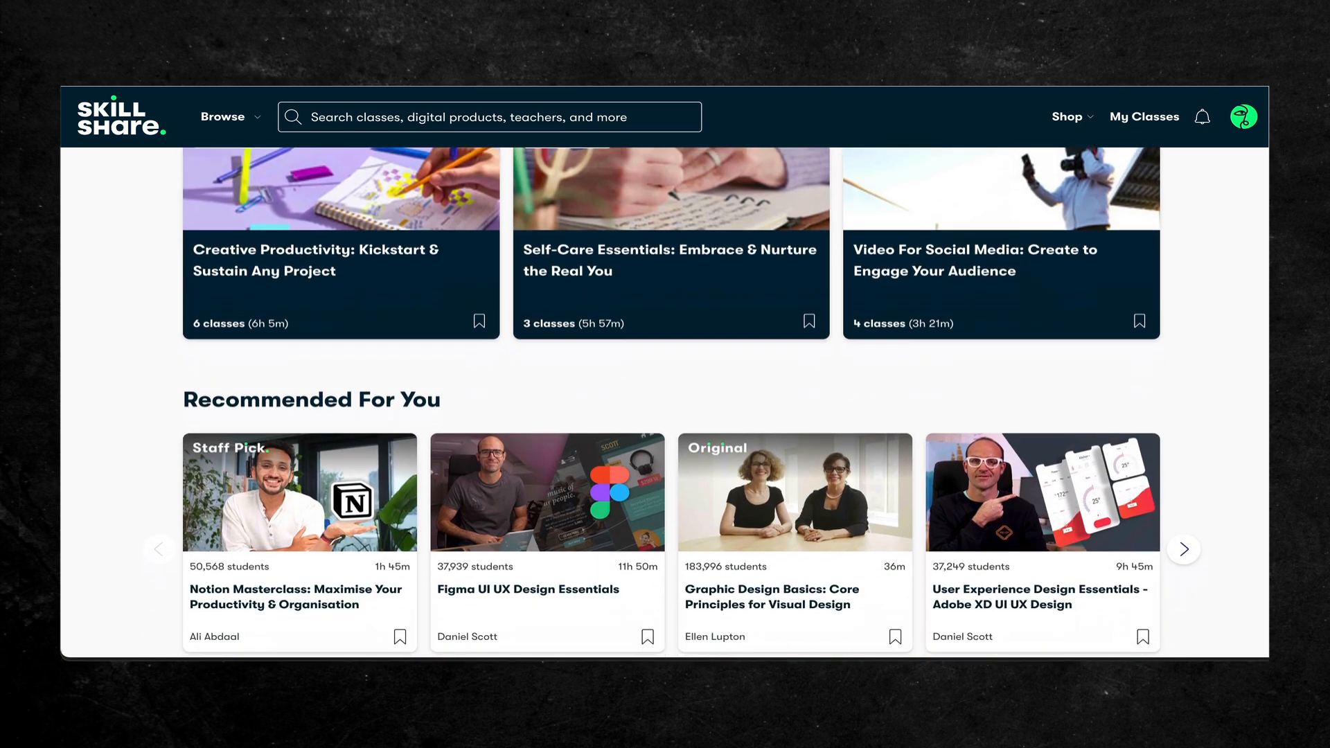
scroll(665, 402, "down", 5)
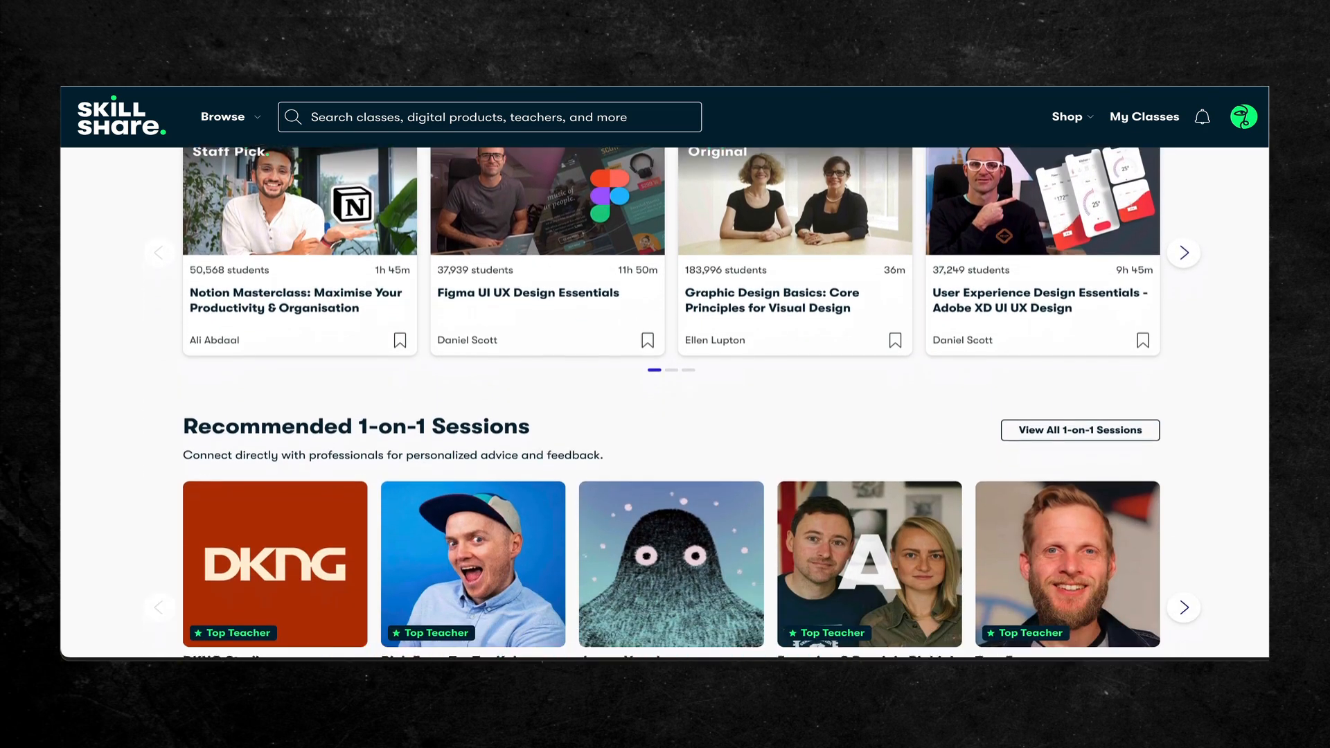
scroll(665, 402, "down", 3)
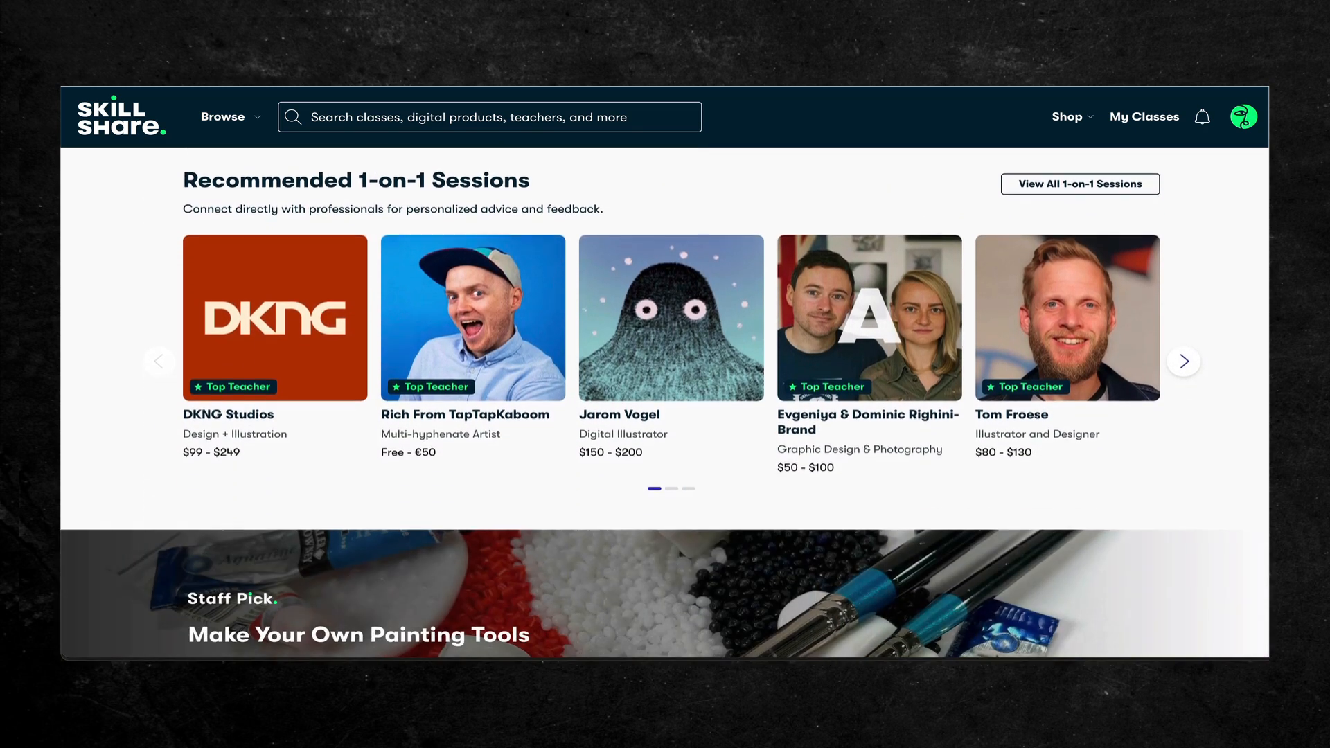
scroll(665, 402, "down", 5)
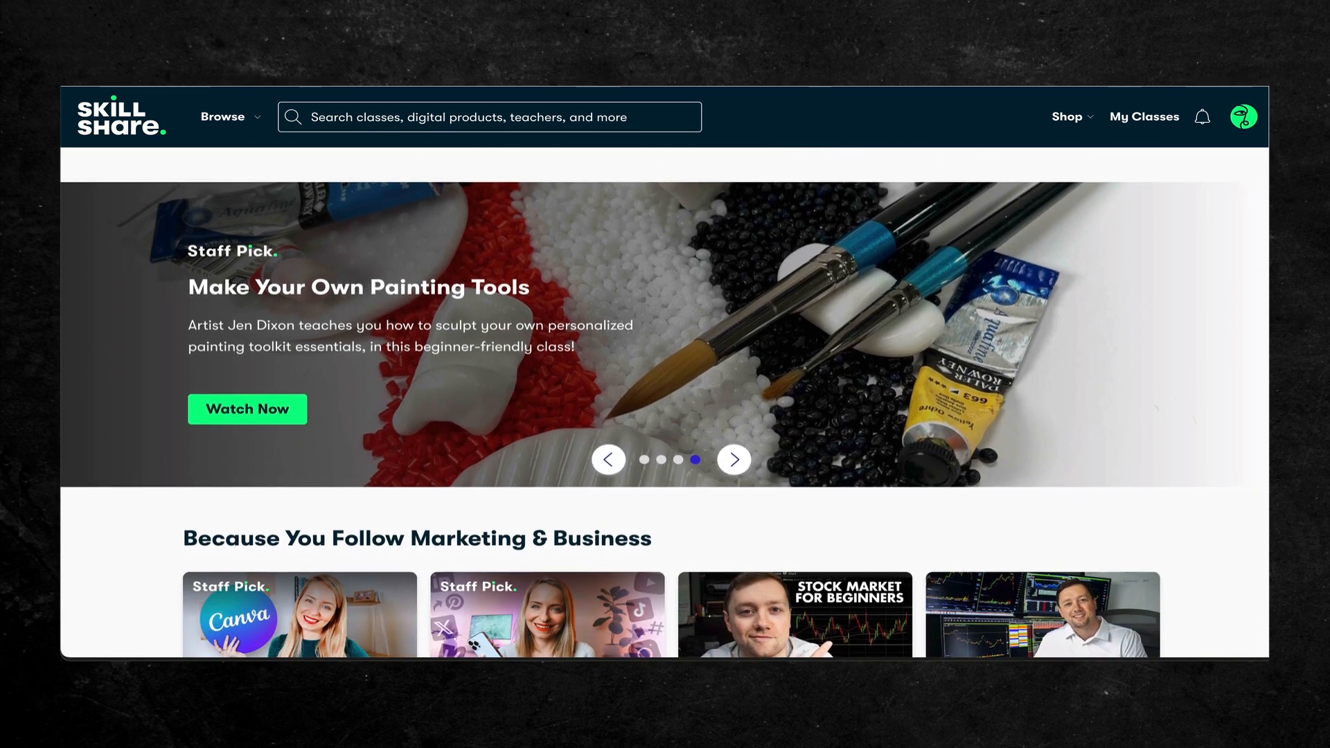
scroll(665, 402, "down", 2)
scroll(665, 402, "down", 1)
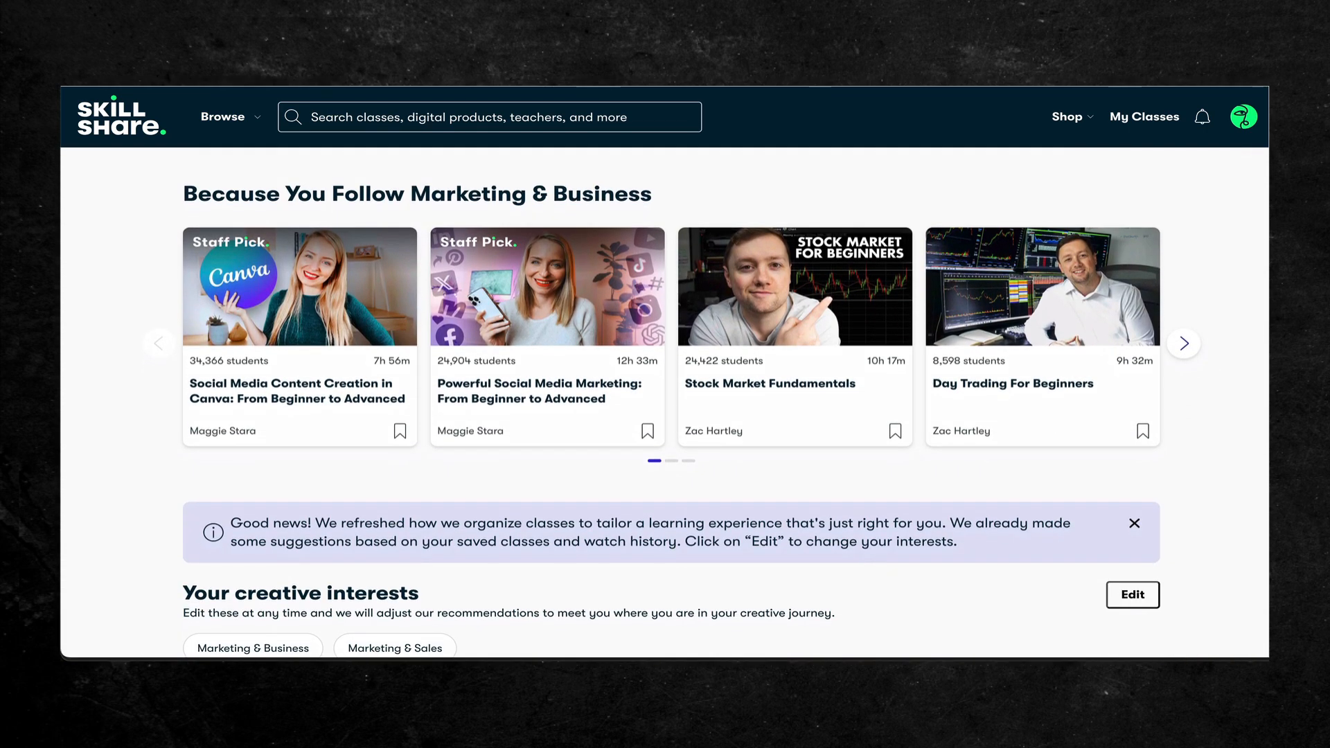
scroll(665, 402, "down", 3)
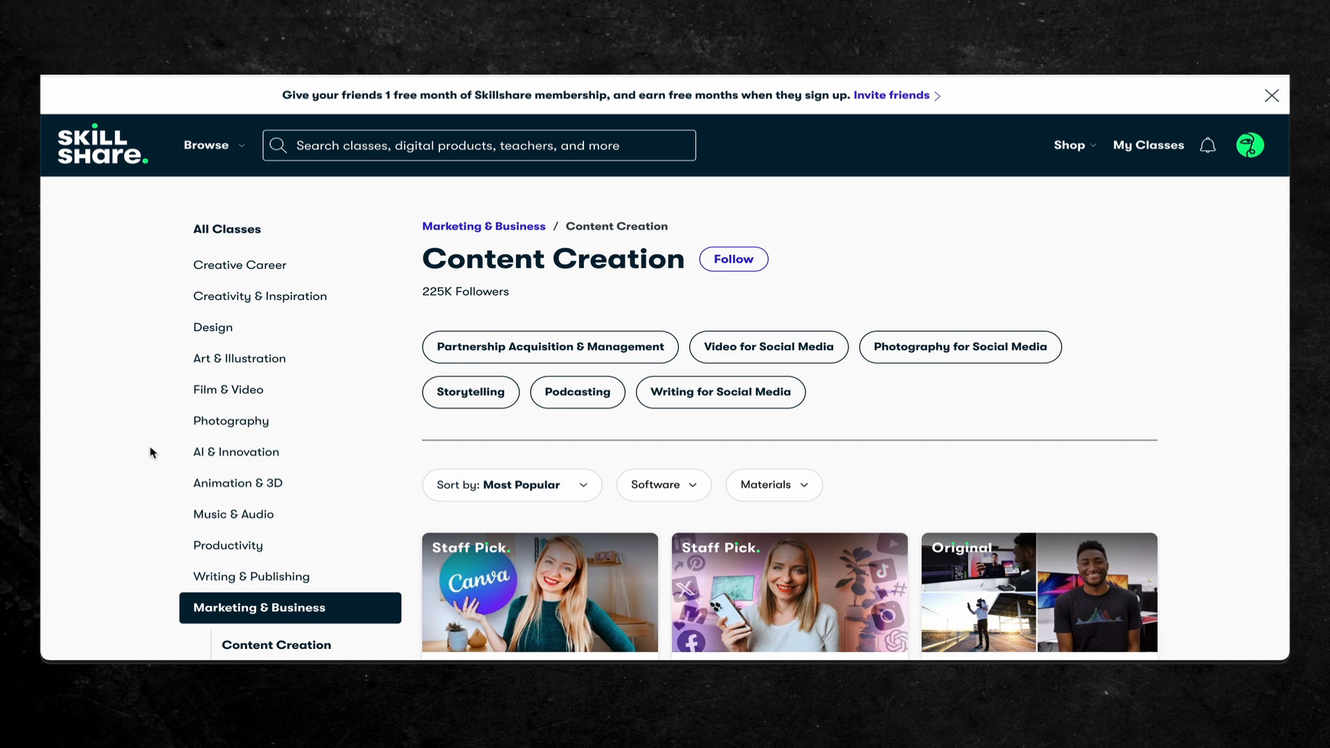
Step: Look over the Content Creation classes and the subcategories under Marketing & Business
scroll(151, 452, "down", 1)
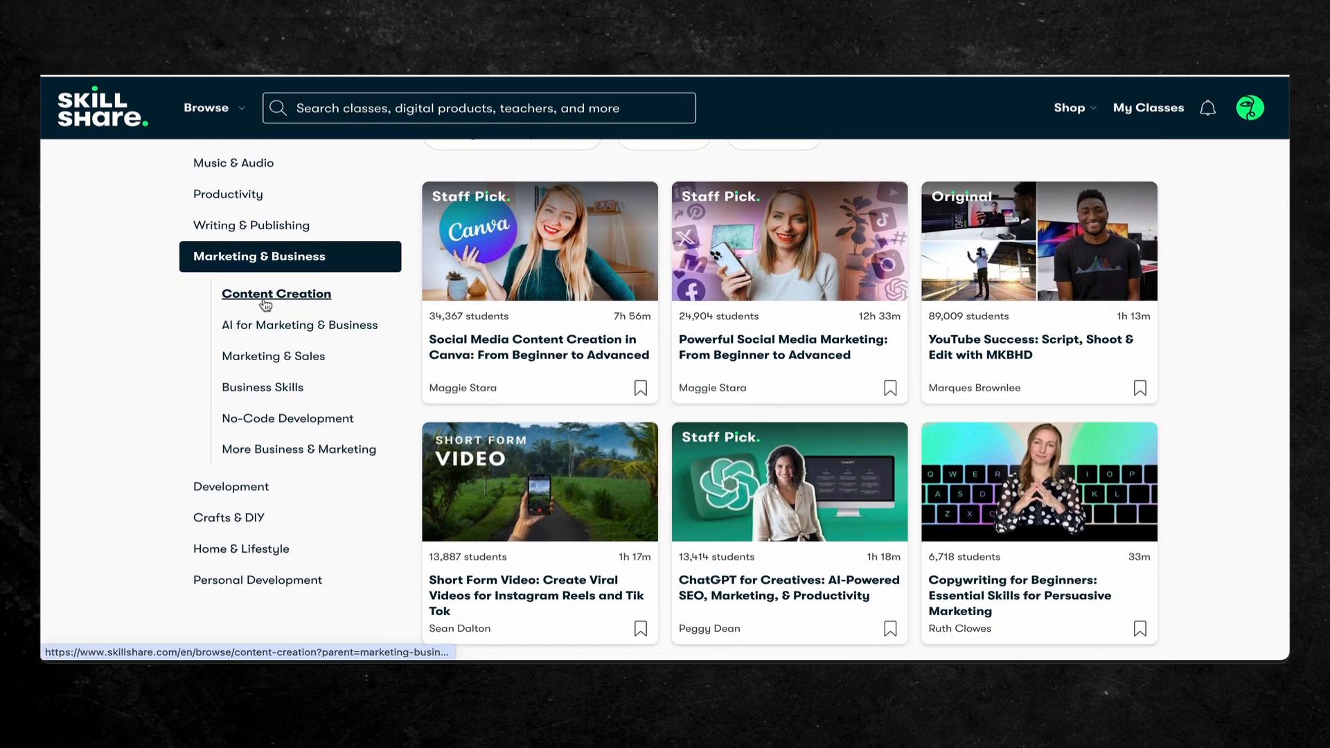
scroll(557, 367, "up", 3)
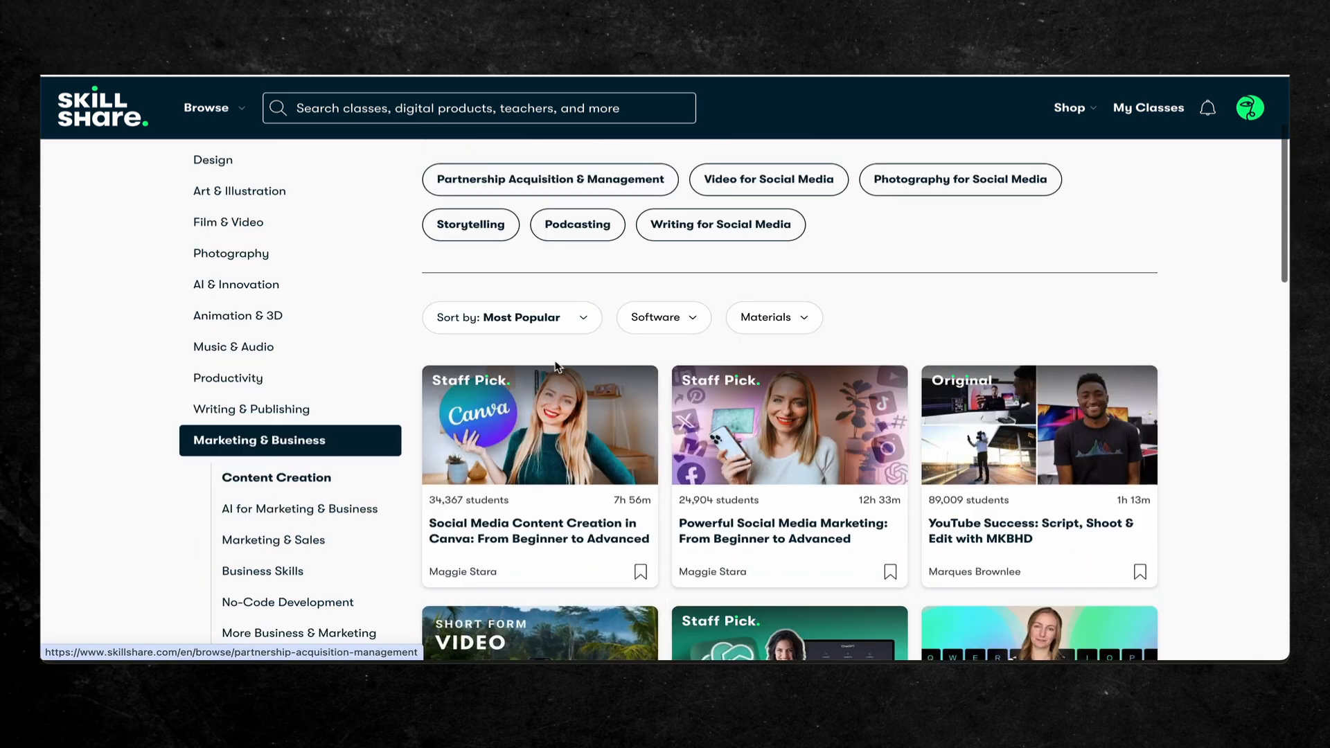
scroll(557, 367, "down", 3)
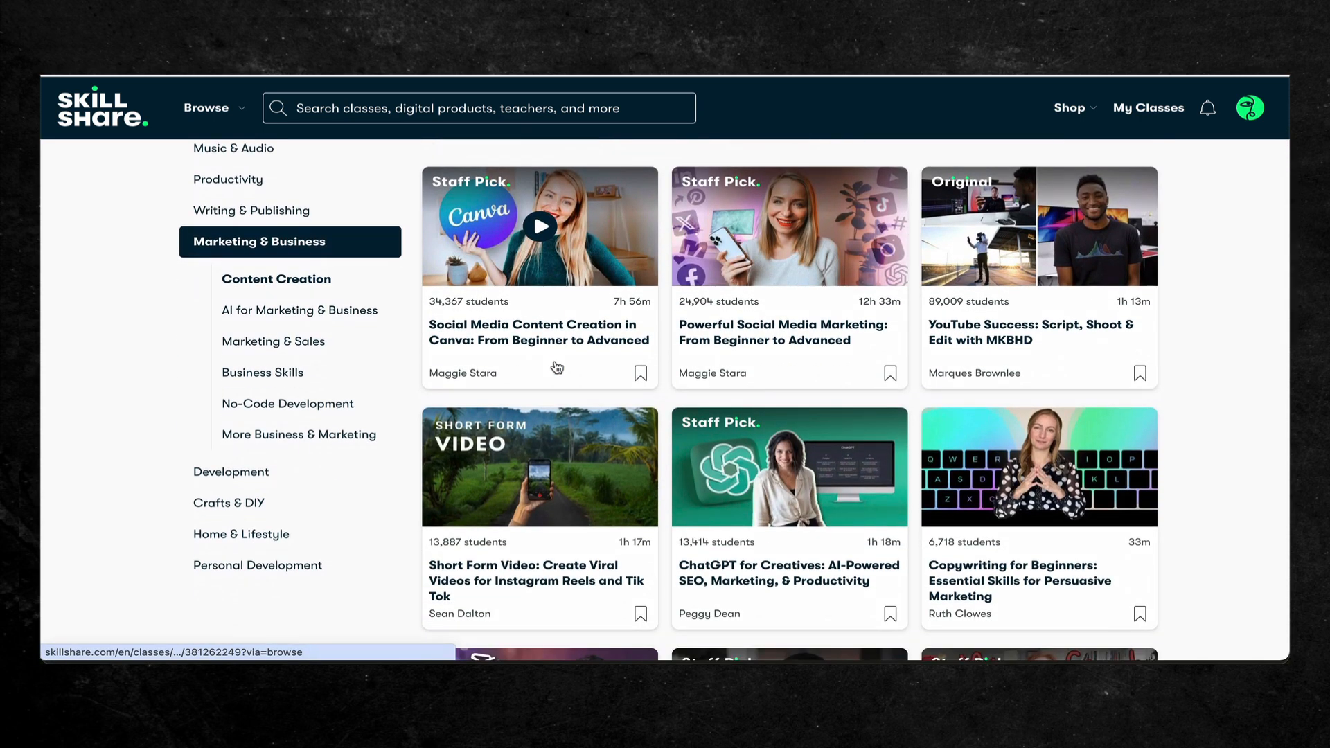
Step: Open the AI for Marketing & Business category and look through its classes
left_click(335, 312)
scroll(641, 388, "down", 5)
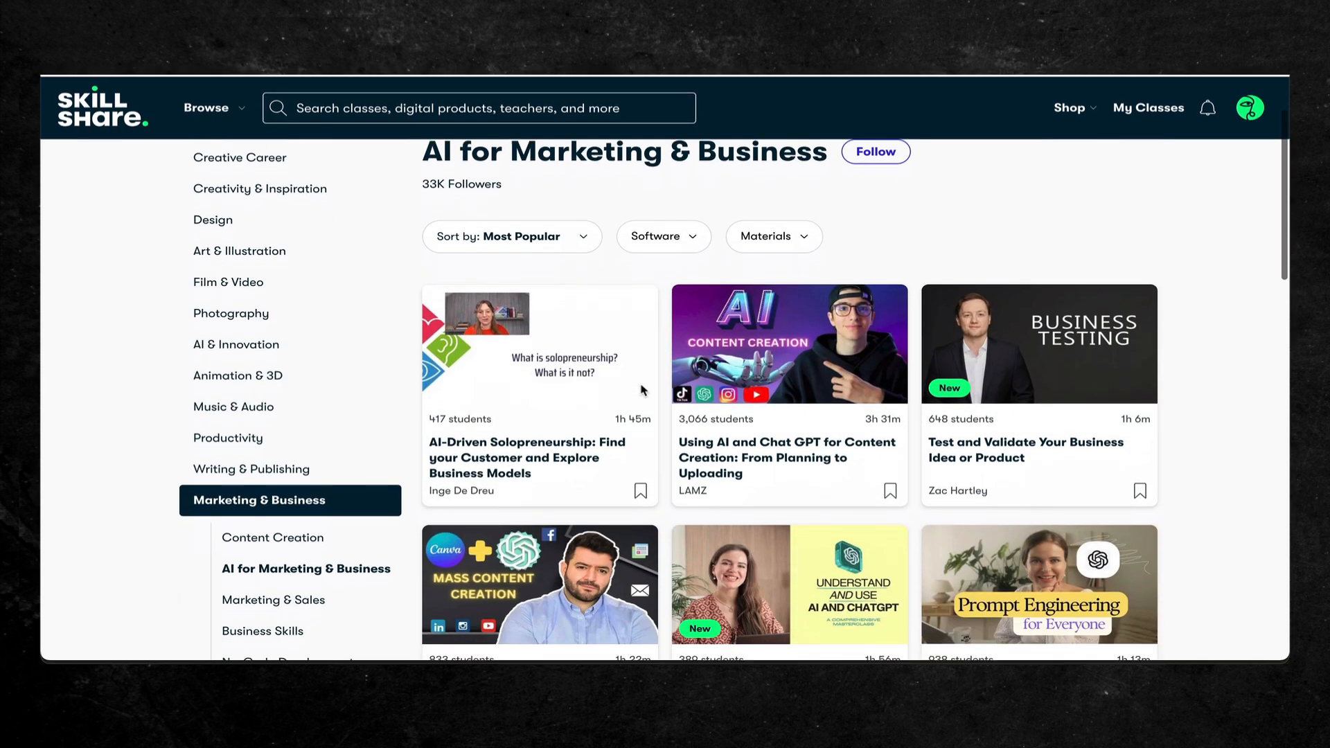
scroll(642, 390, "down", 6)
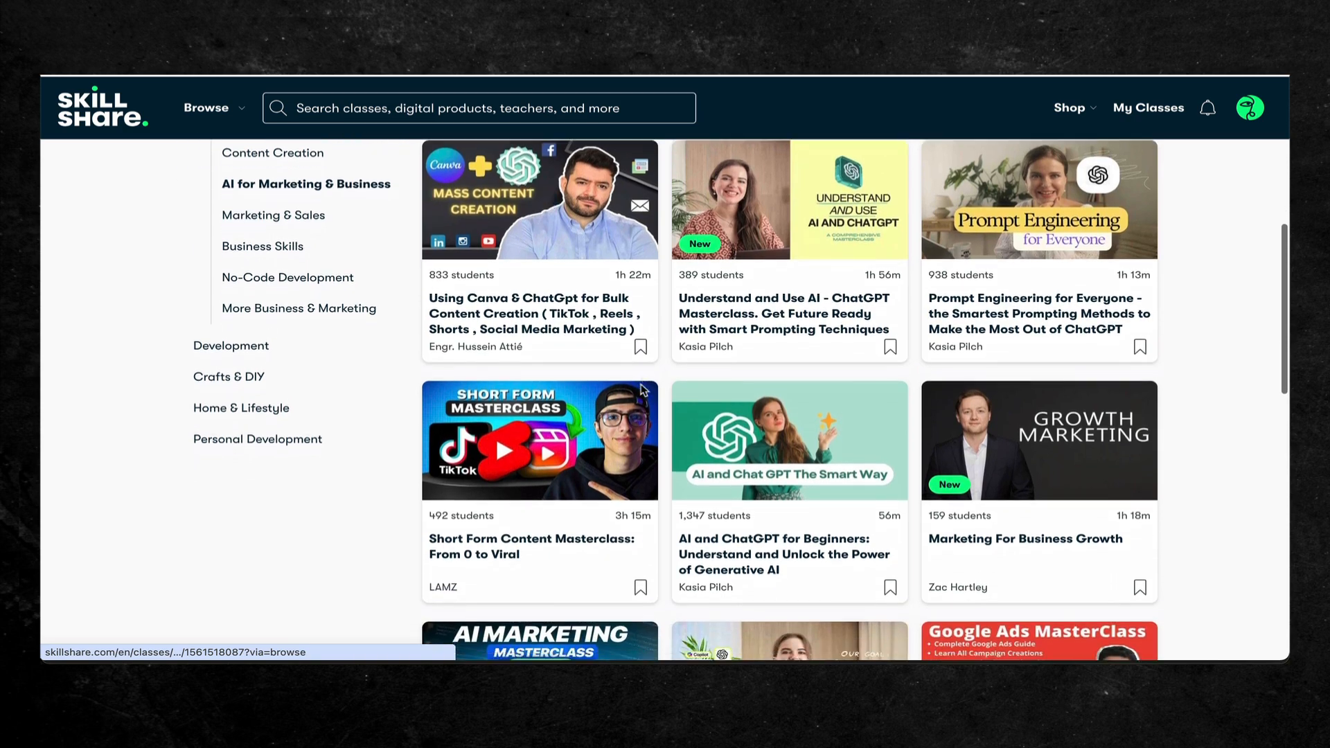
scroll(643, 392, "down", 2)
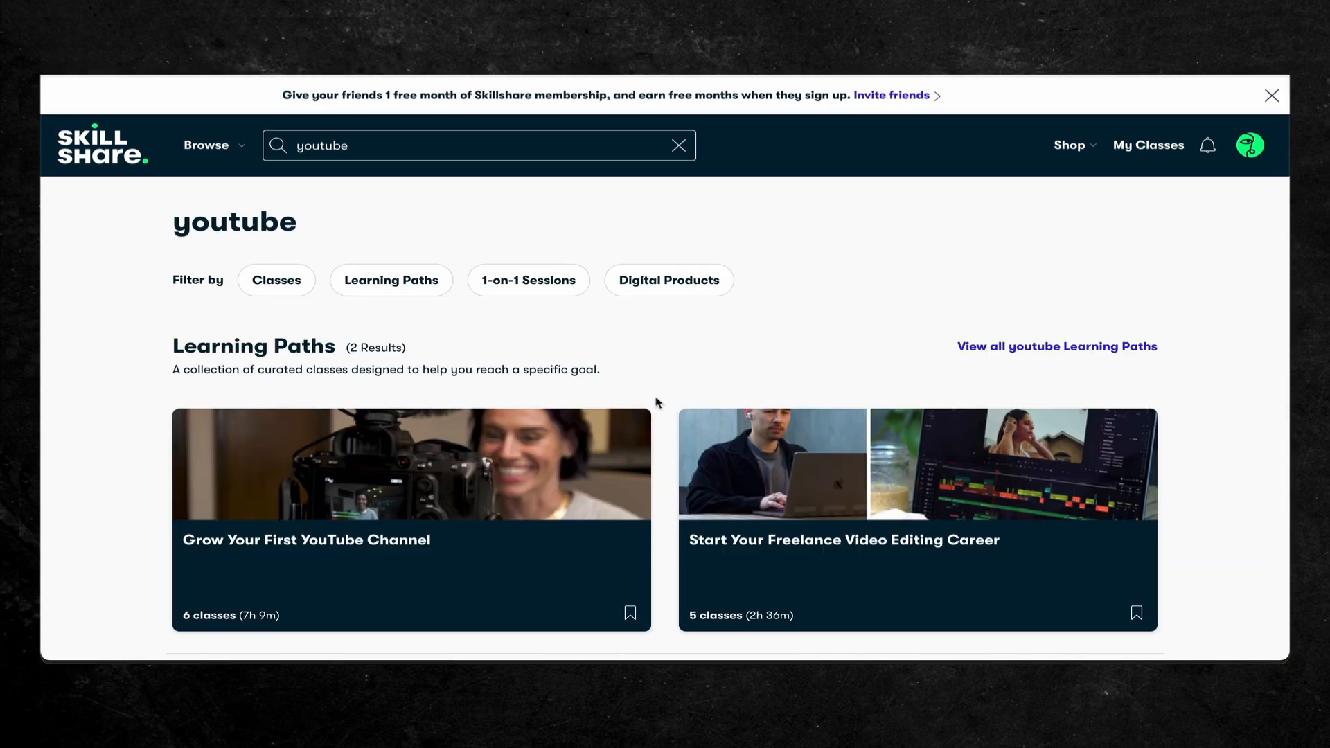
Step: Look through the "youtube" search results, covering learning paths, classes, digital products and 1-on-1 sessions
scroll(659, 426, "down", 5)
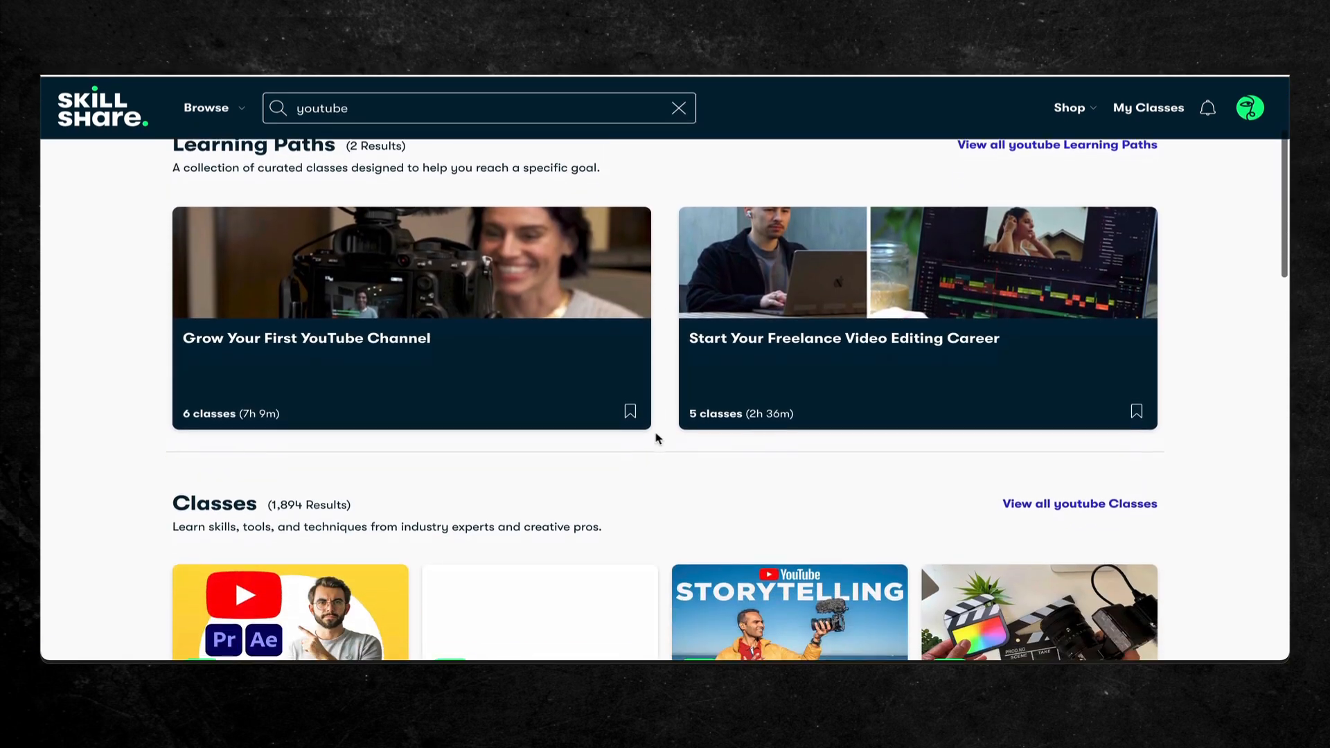
scroll(658, 438, "down", 8)
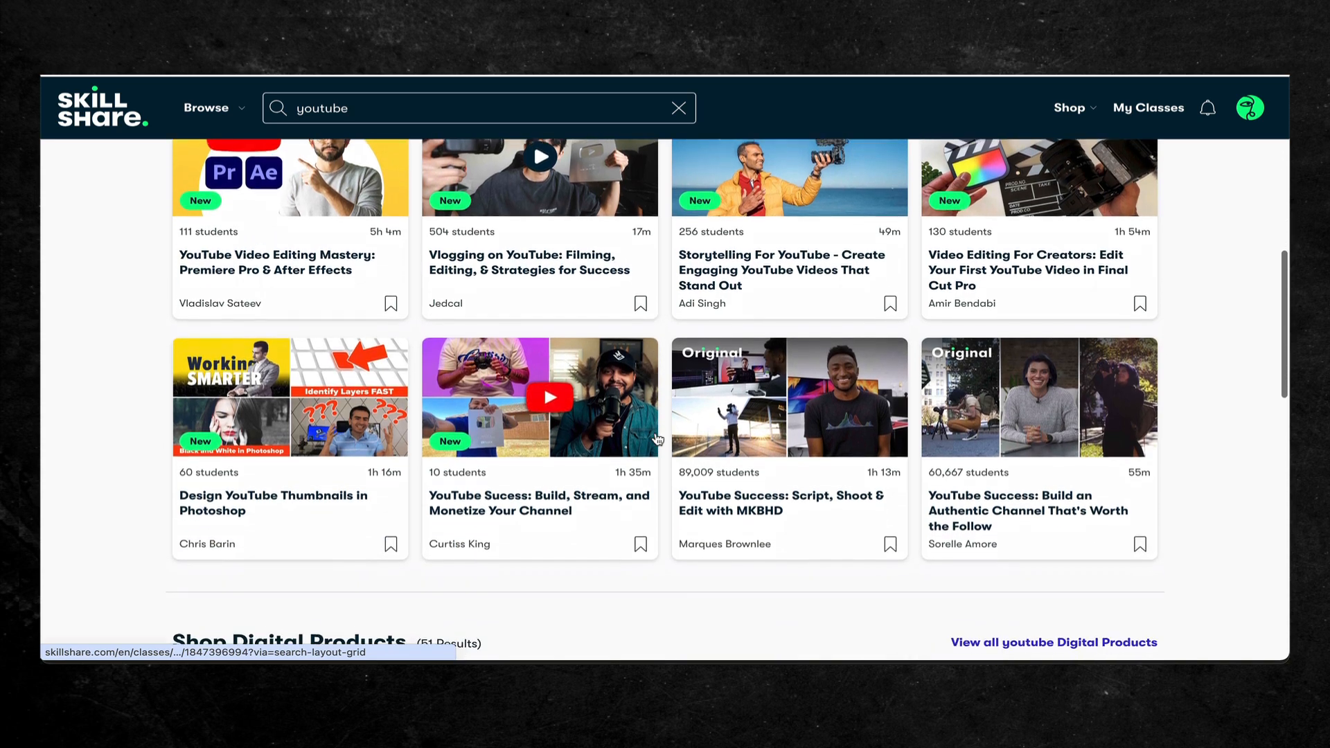
scroll(657, 439, "down", 8)
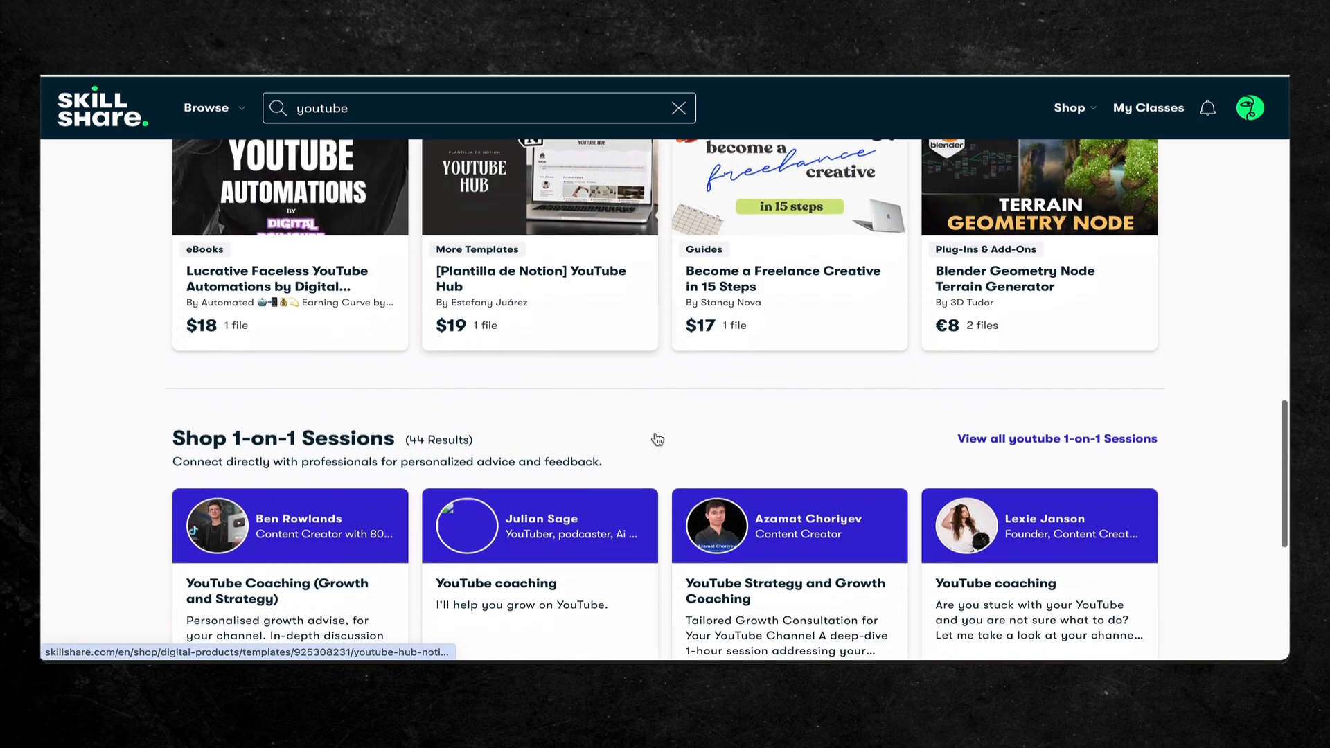
scroll(658, 440, "down", 3)
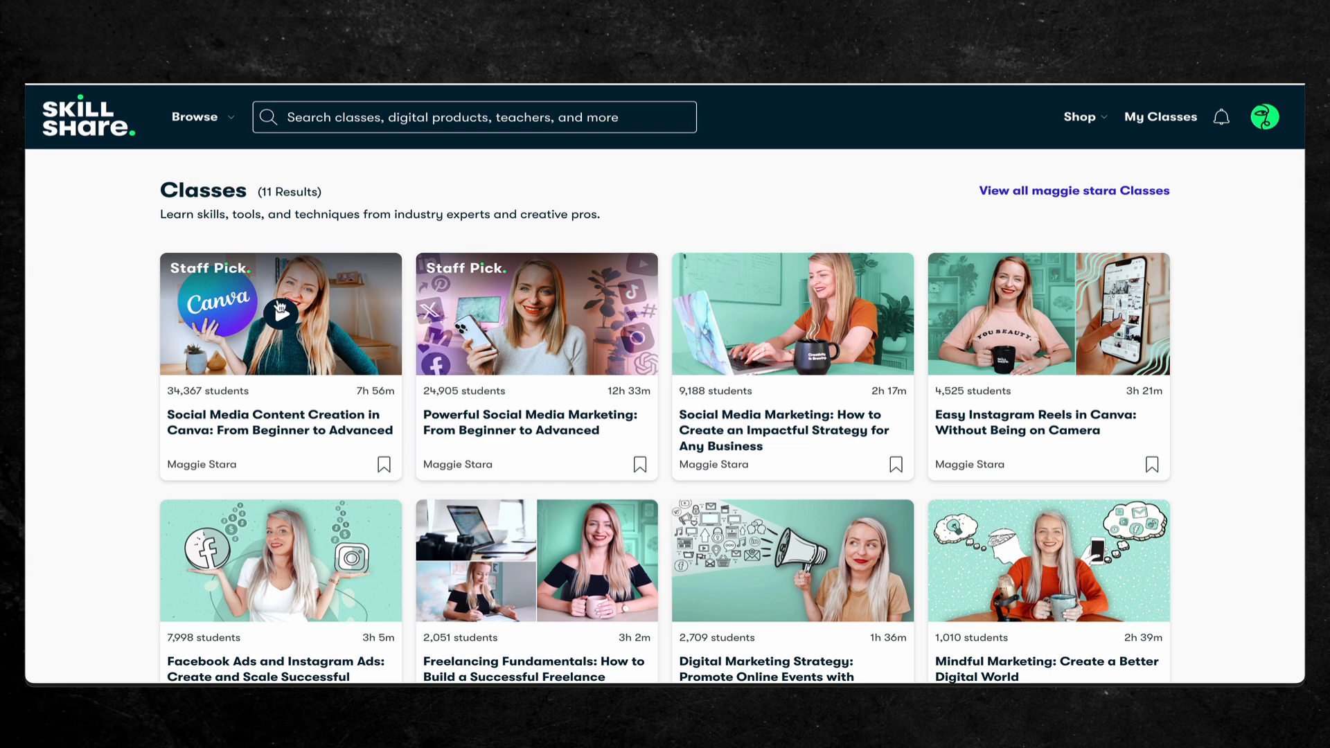
Step: Open the class Social Media Content Creation in Canva: From Beginner to Advanced and read its full project instructions
left_click(350, 296)
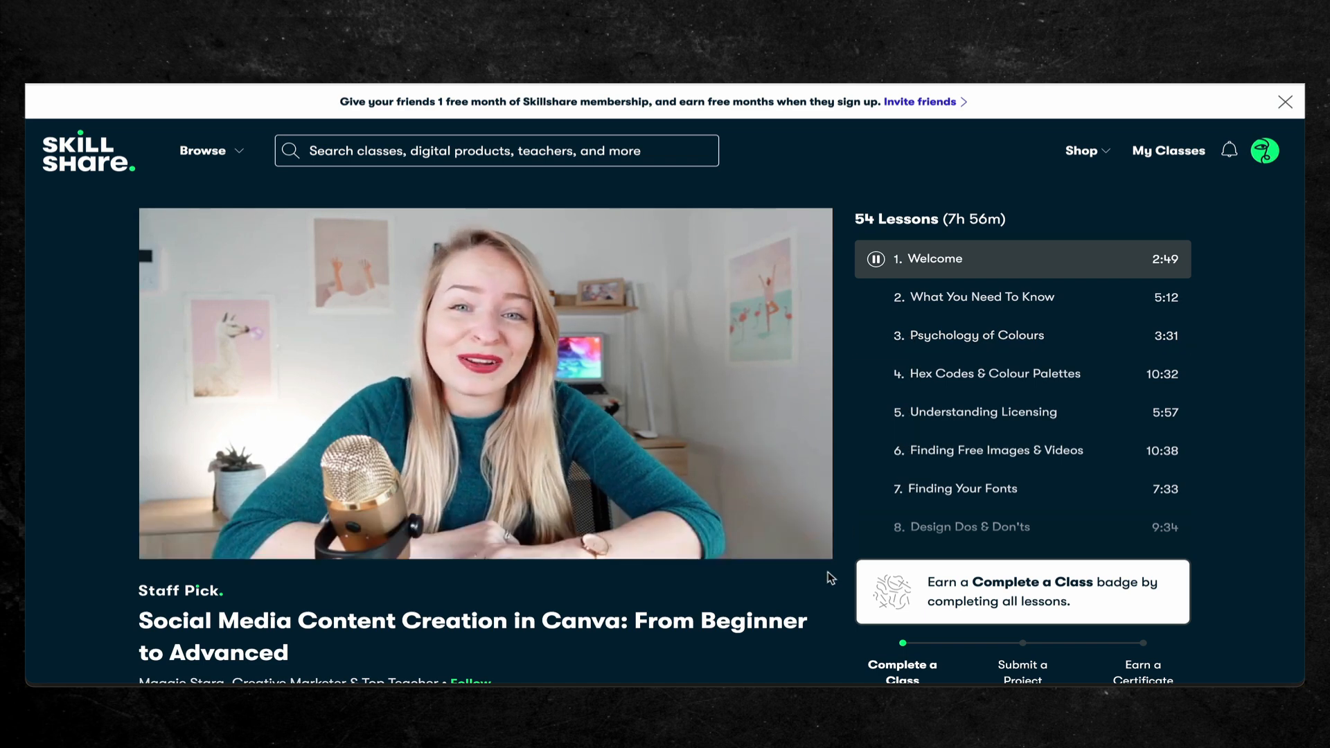
scroll(829, 577, "down", 5)
scroll(829, 578, "down", 6)
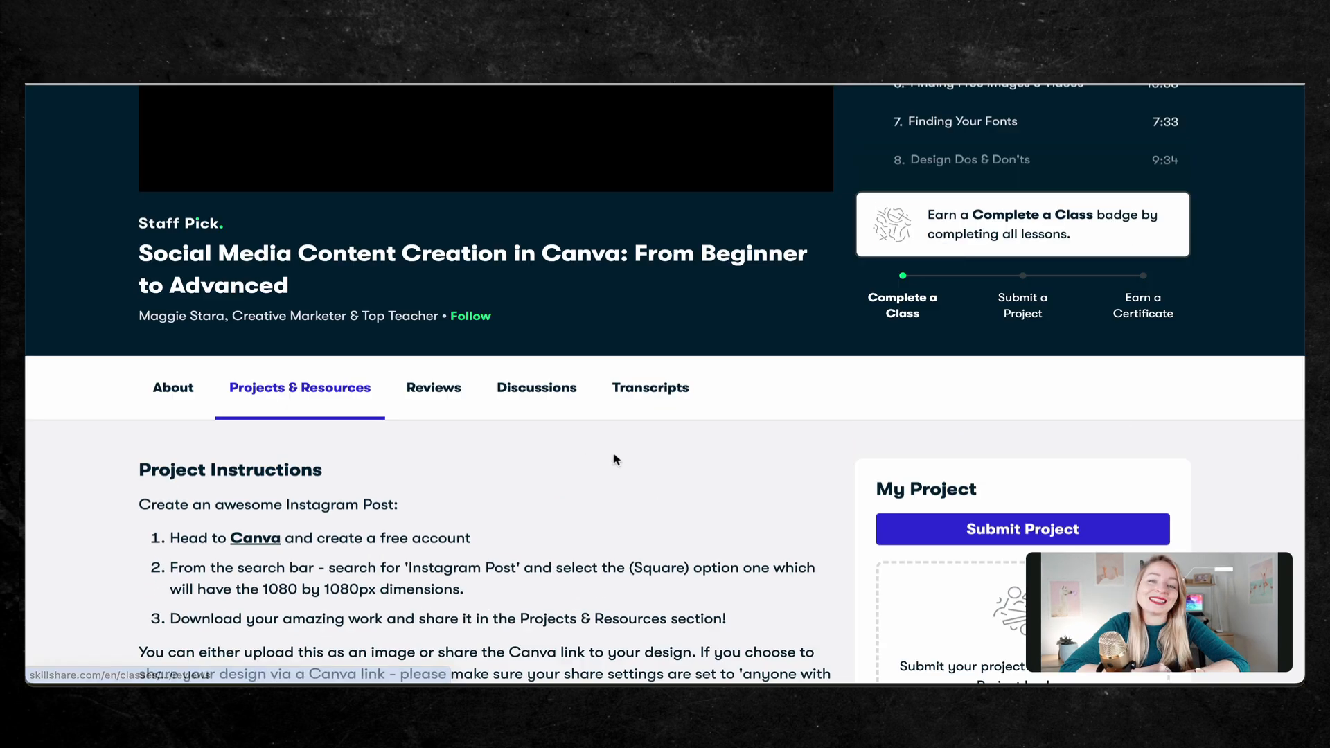
scroll(664, 464, "down", 3)
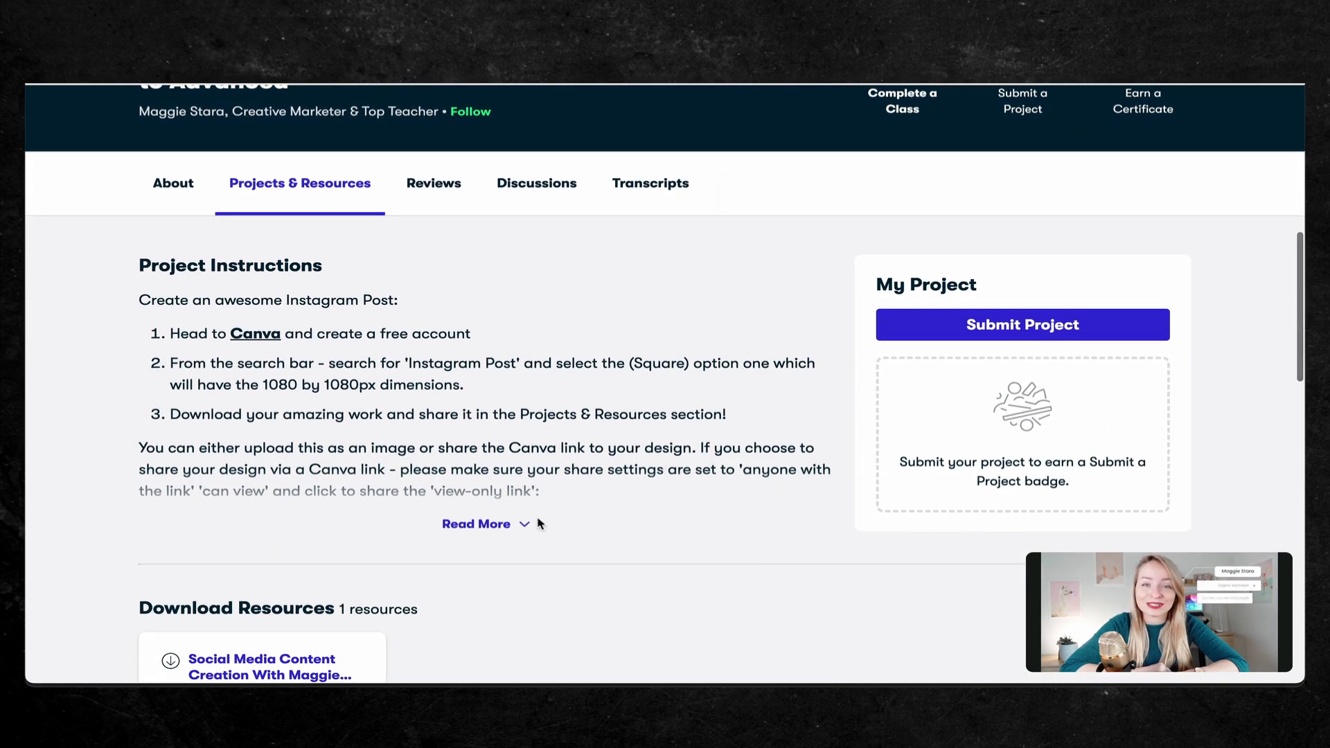
left_click(538, 524)
scroll(639, 501, "down", 4)
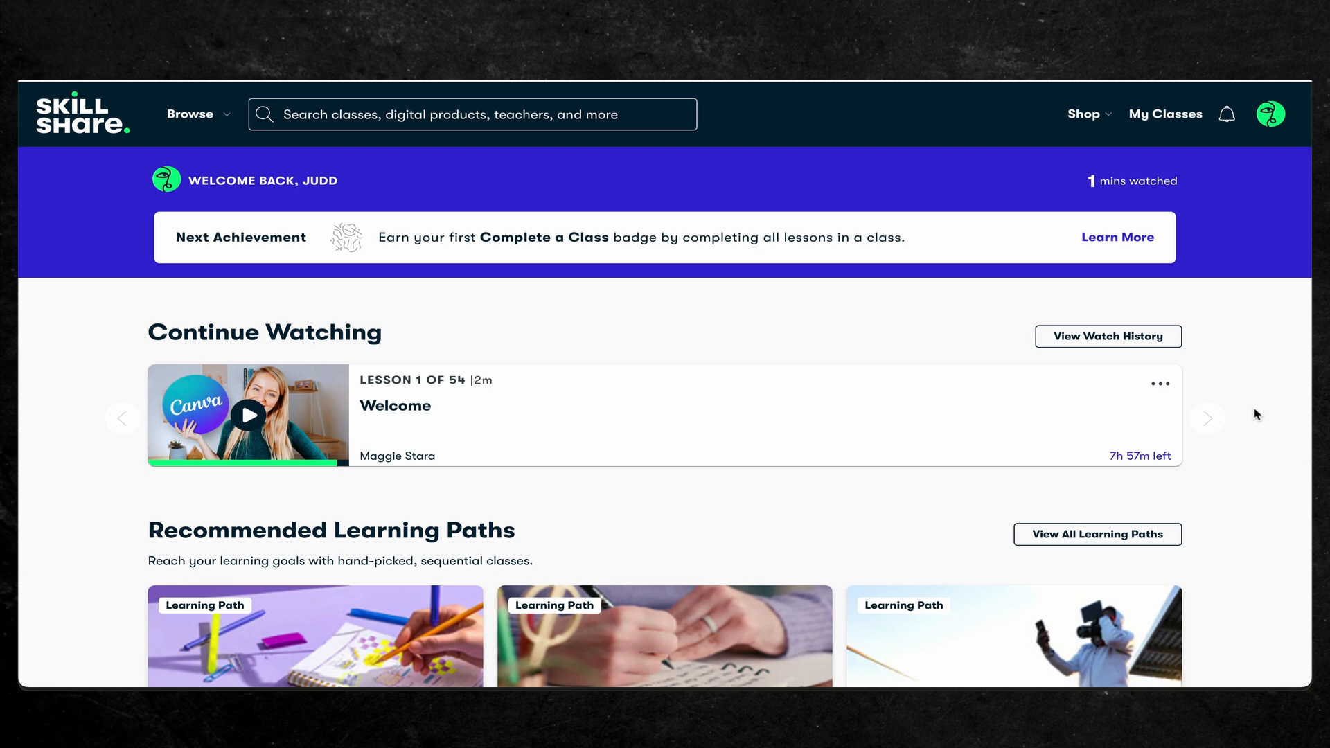
Step: Open the full list of Skillshare learning paths and browse the hand-picked class collections
scroll(1258, 414, "down", 5)
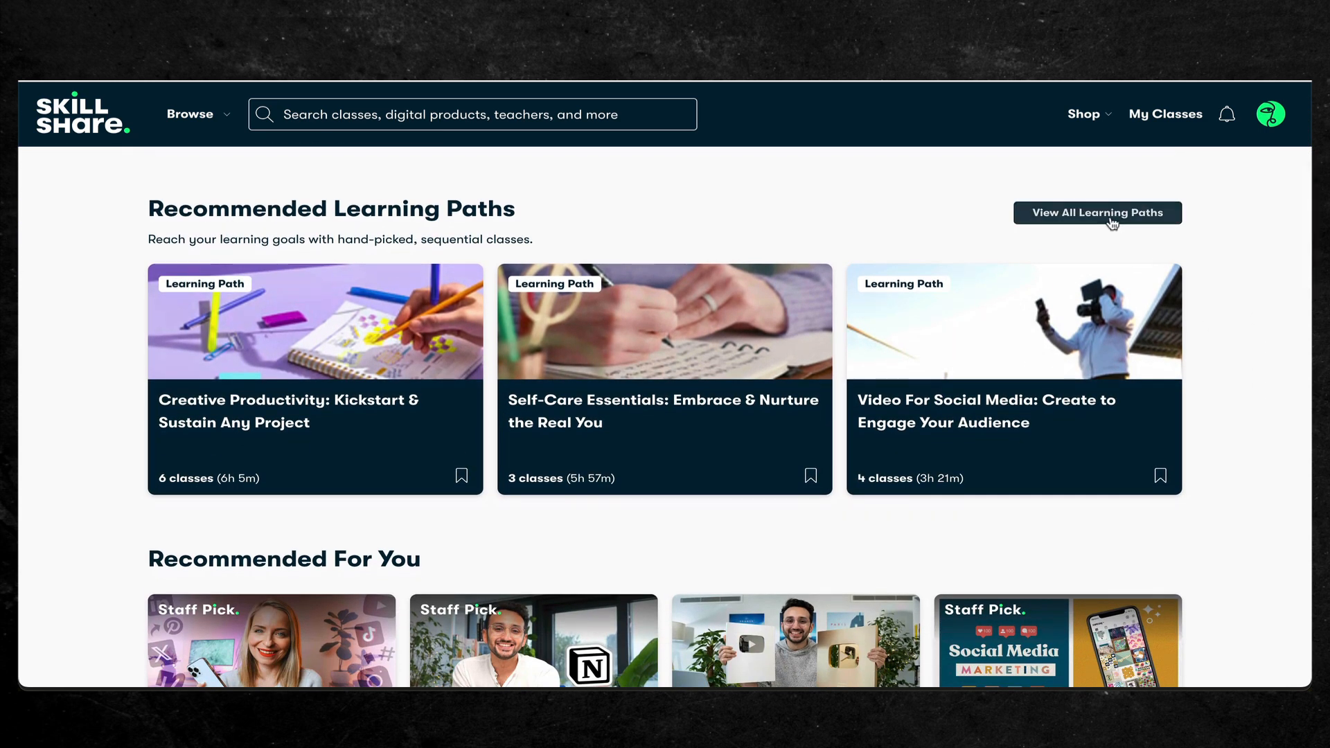
left_click(1112, 224)
scroll(1268, 482, "down", 5)
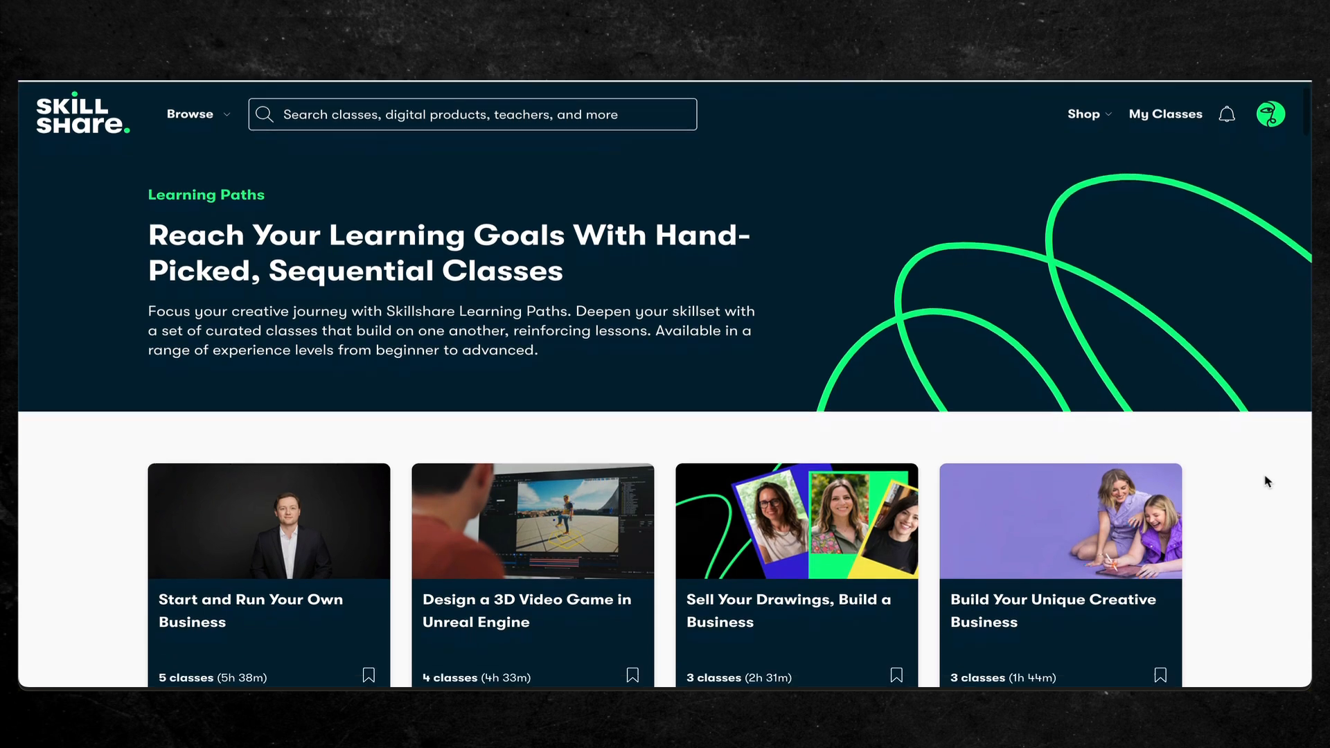
scroll(1268, 481, "down", 5)
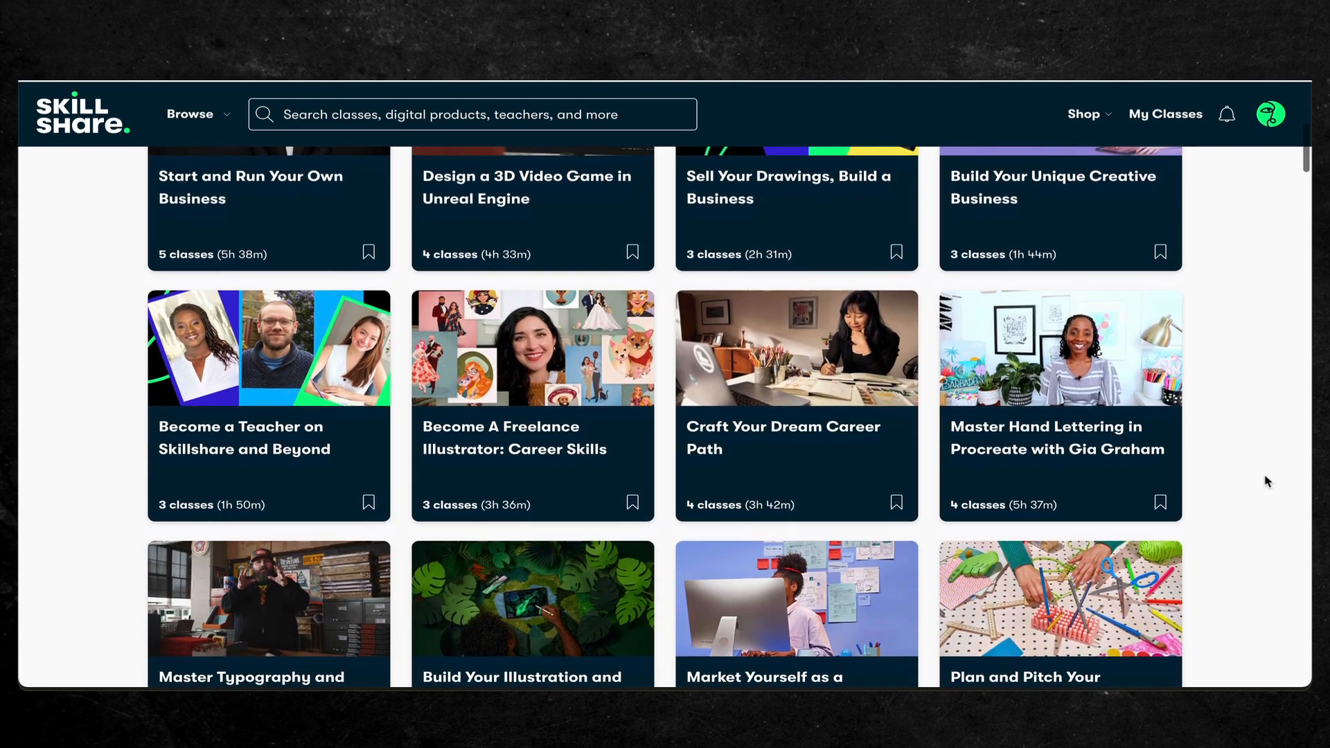
scroll(1267, 480, "down", 6)
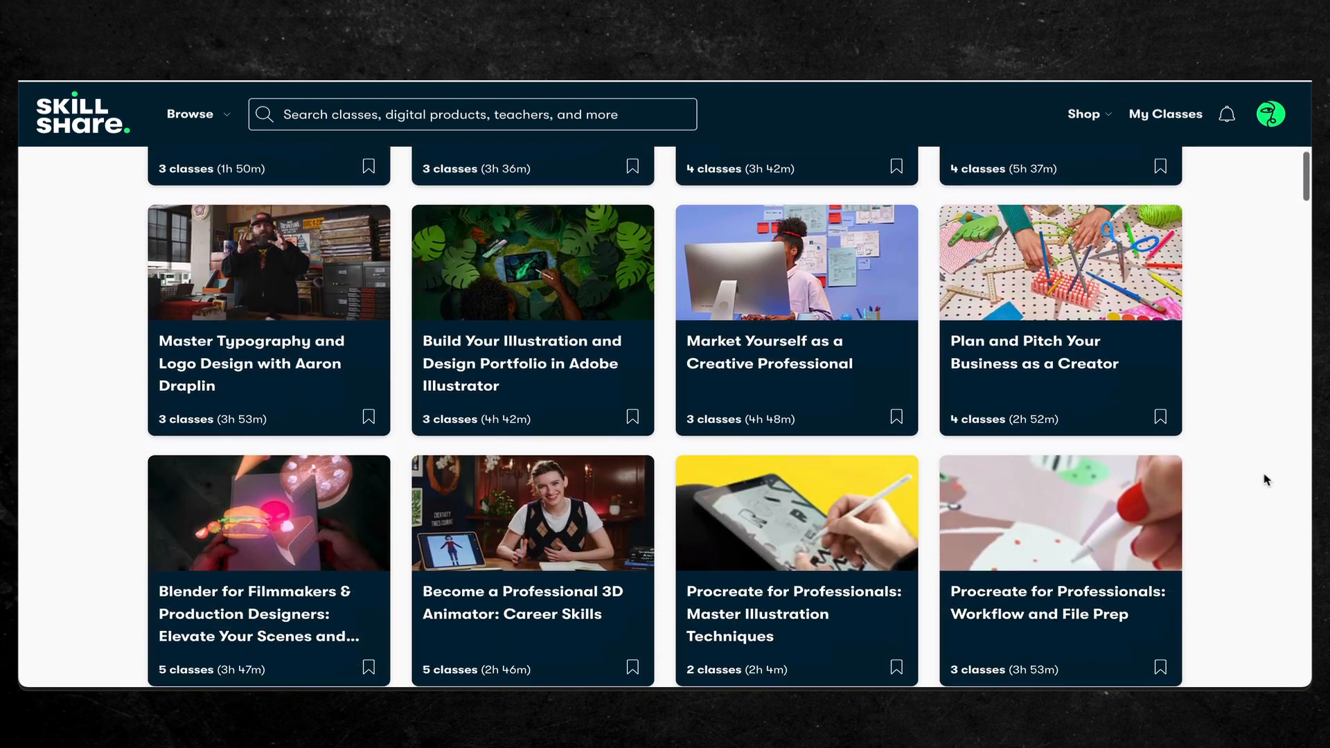
scroll(1267, 480, "down", 5)
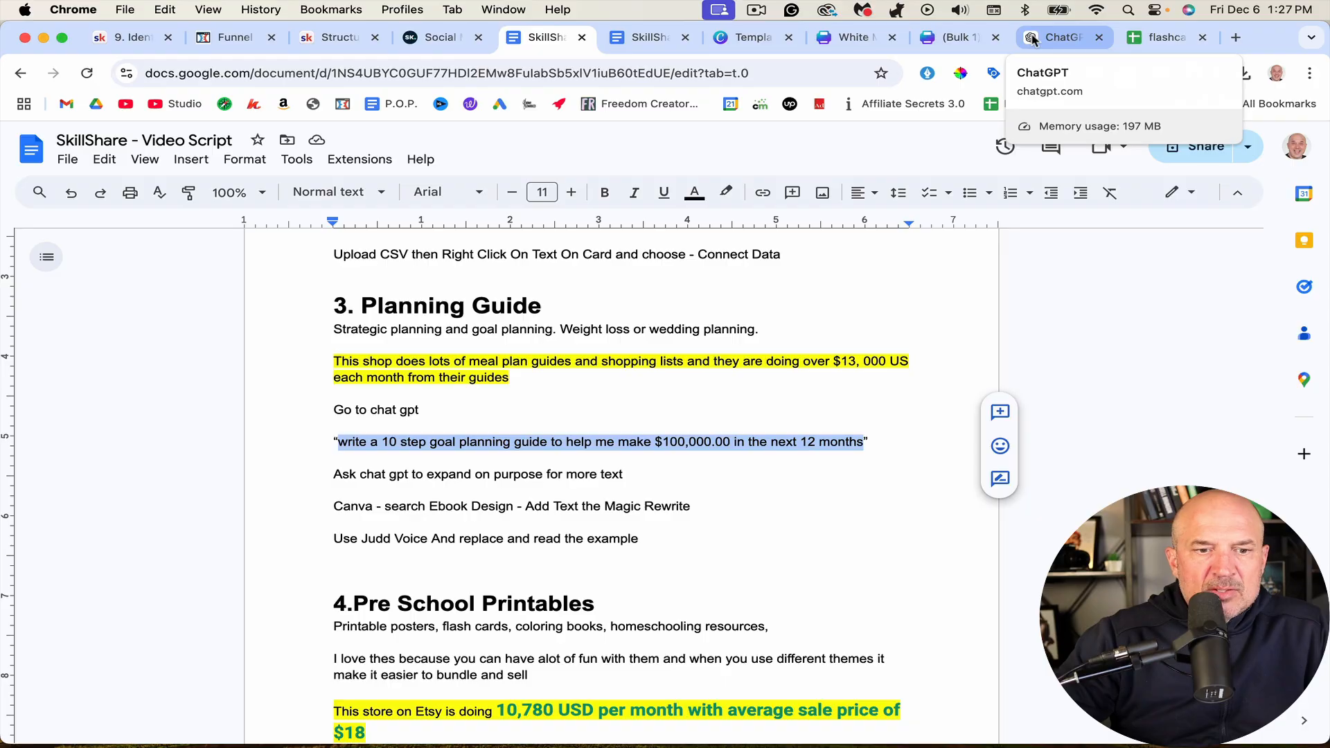
Step: Ask ChatGPT for a 10 step goal planning guide to make $100,000.00 in the next 12 months, and request more information for each sentence
left_click(1033, 39)
scroll(679, 475, "down", 3)
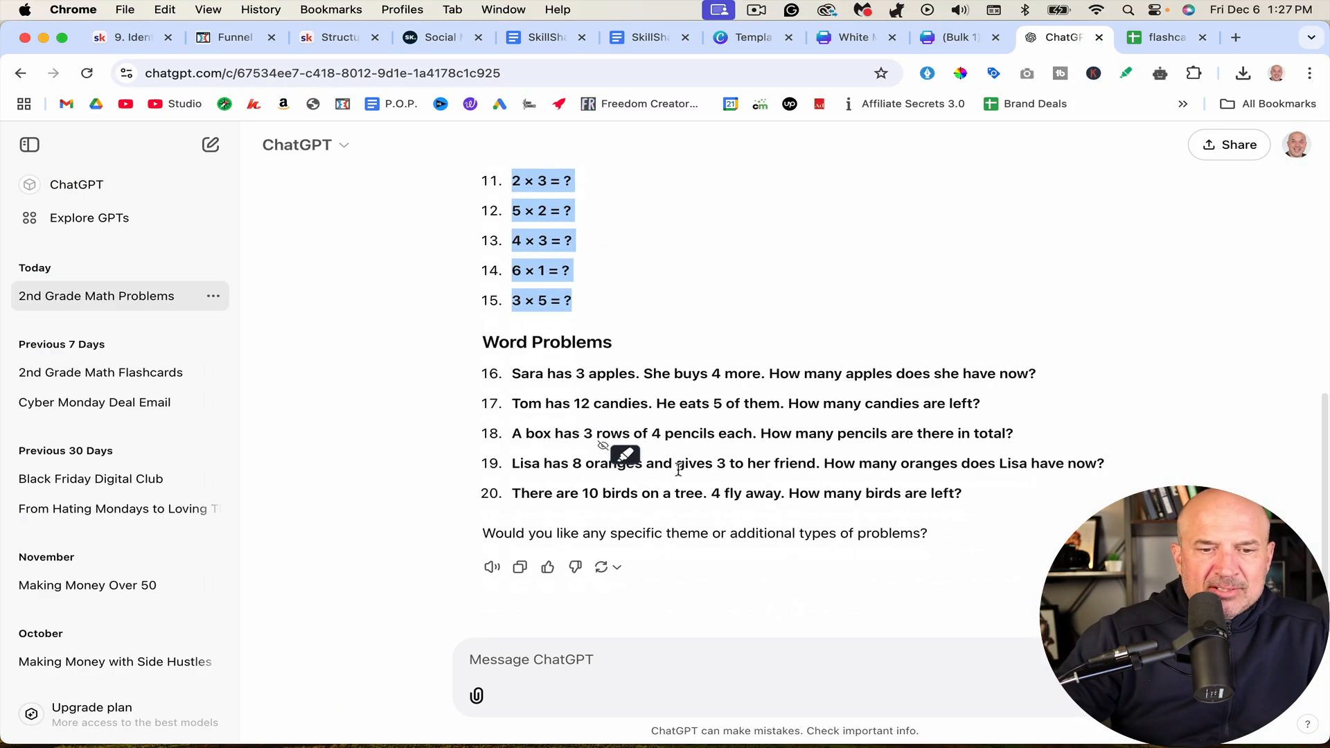
left_click(494, 663)
type("write a 10 step goal planning guide to help me make $100,000.00 in the next 12 months")
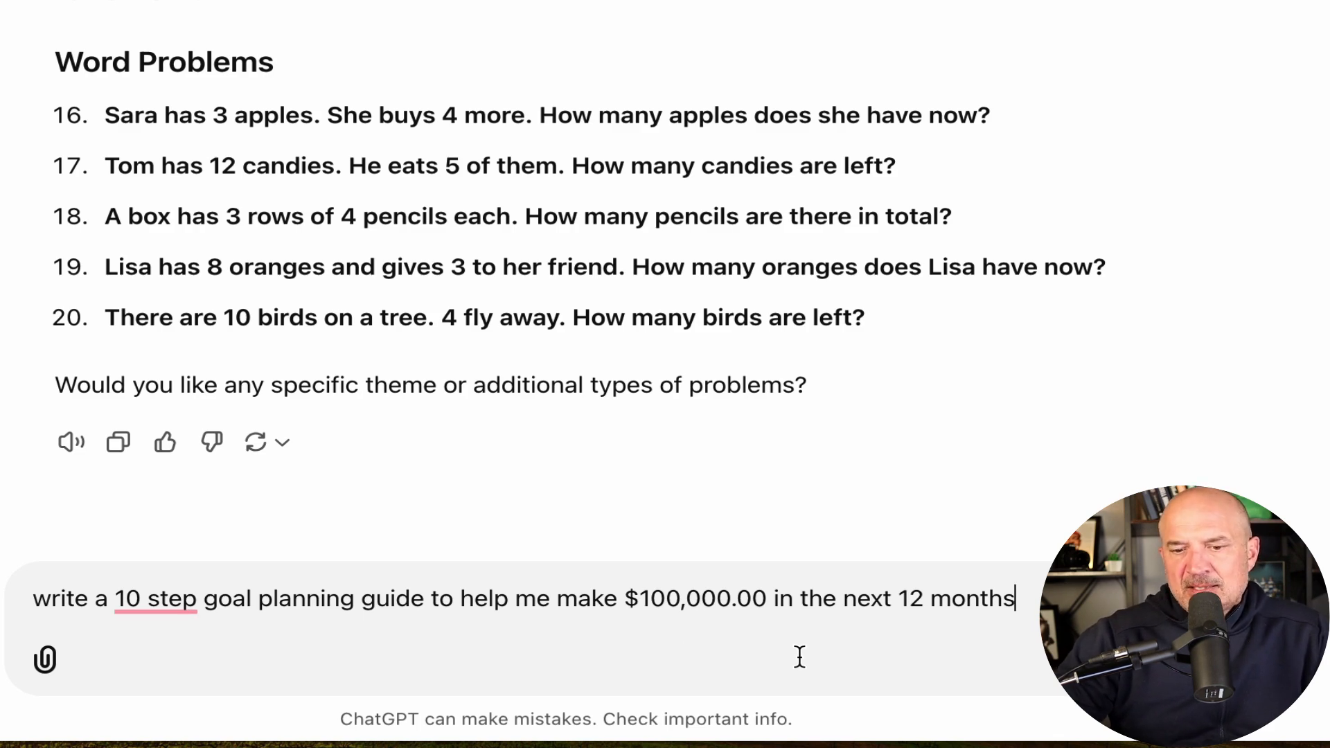
key("Return")
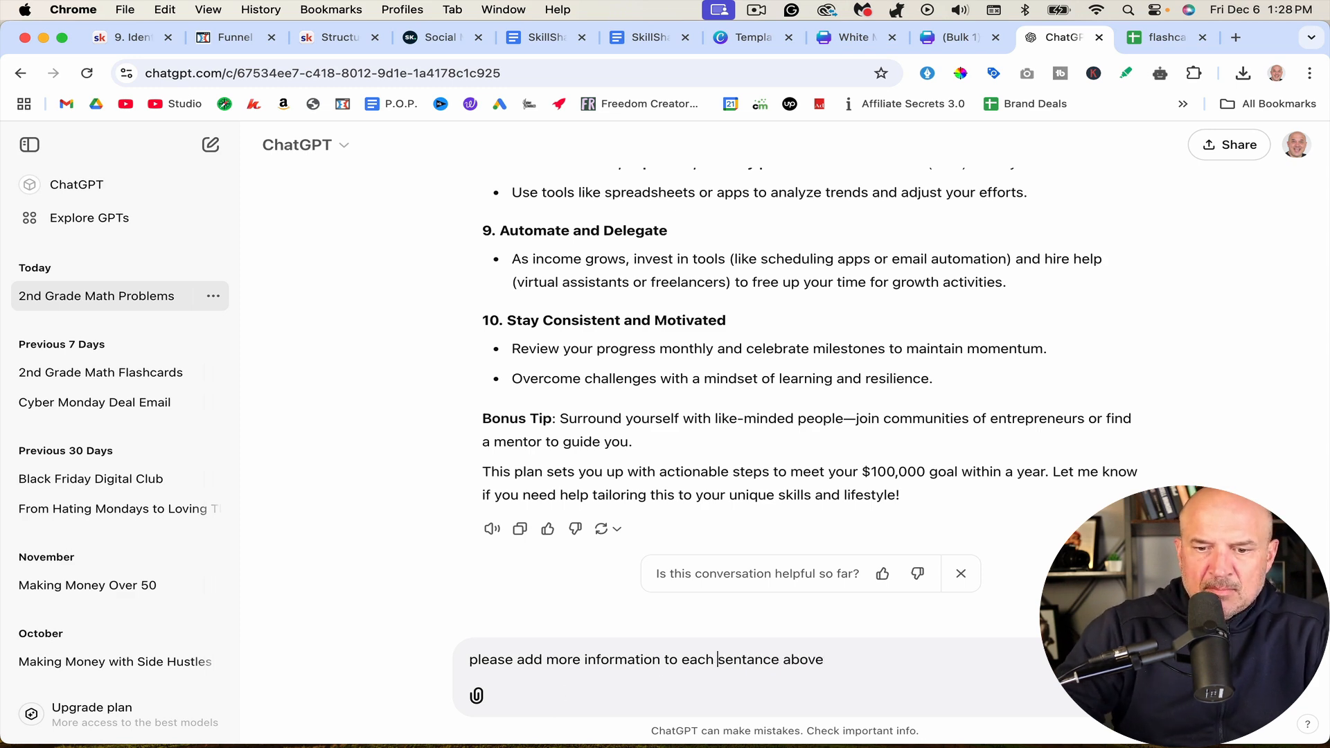
key("Return")
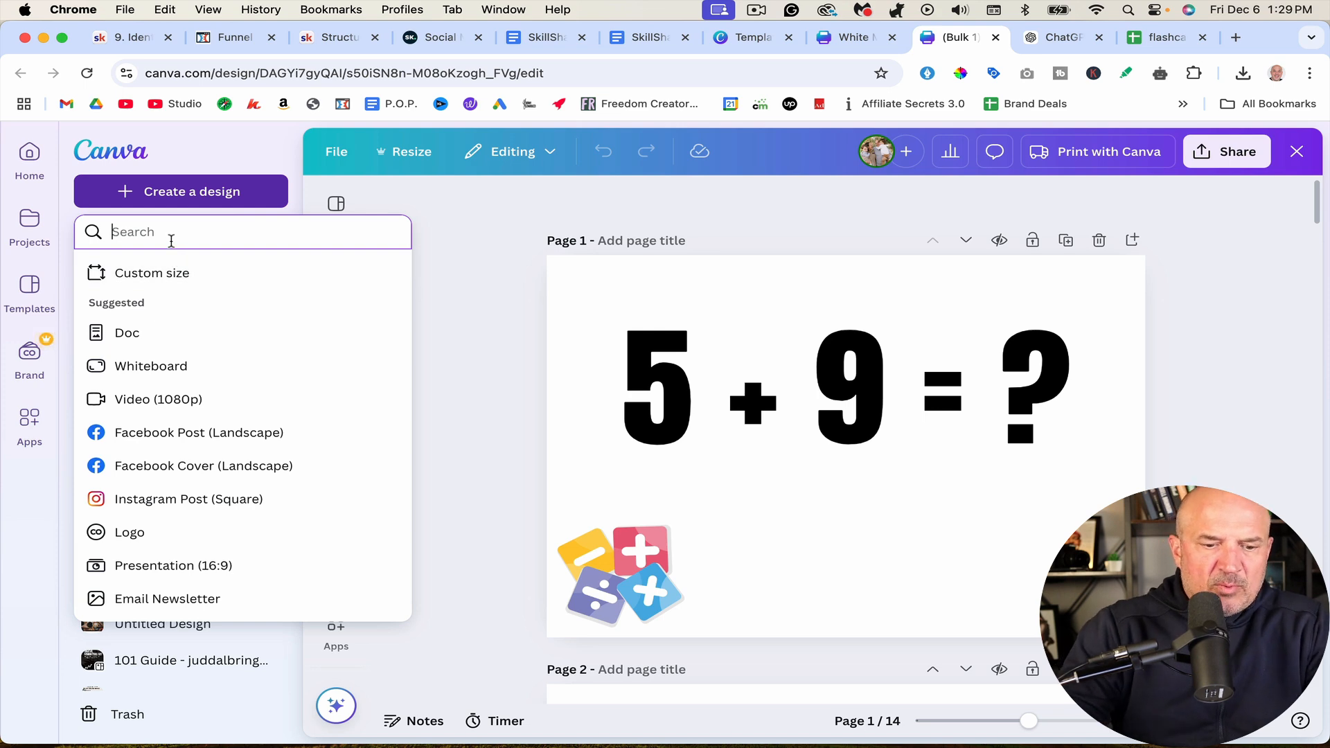
Step: Create an Ebook Cover design in Canva and apply all 9 pages of the Olive Green Neutral Declutter Simple Living How To Guide template
type("ebook")
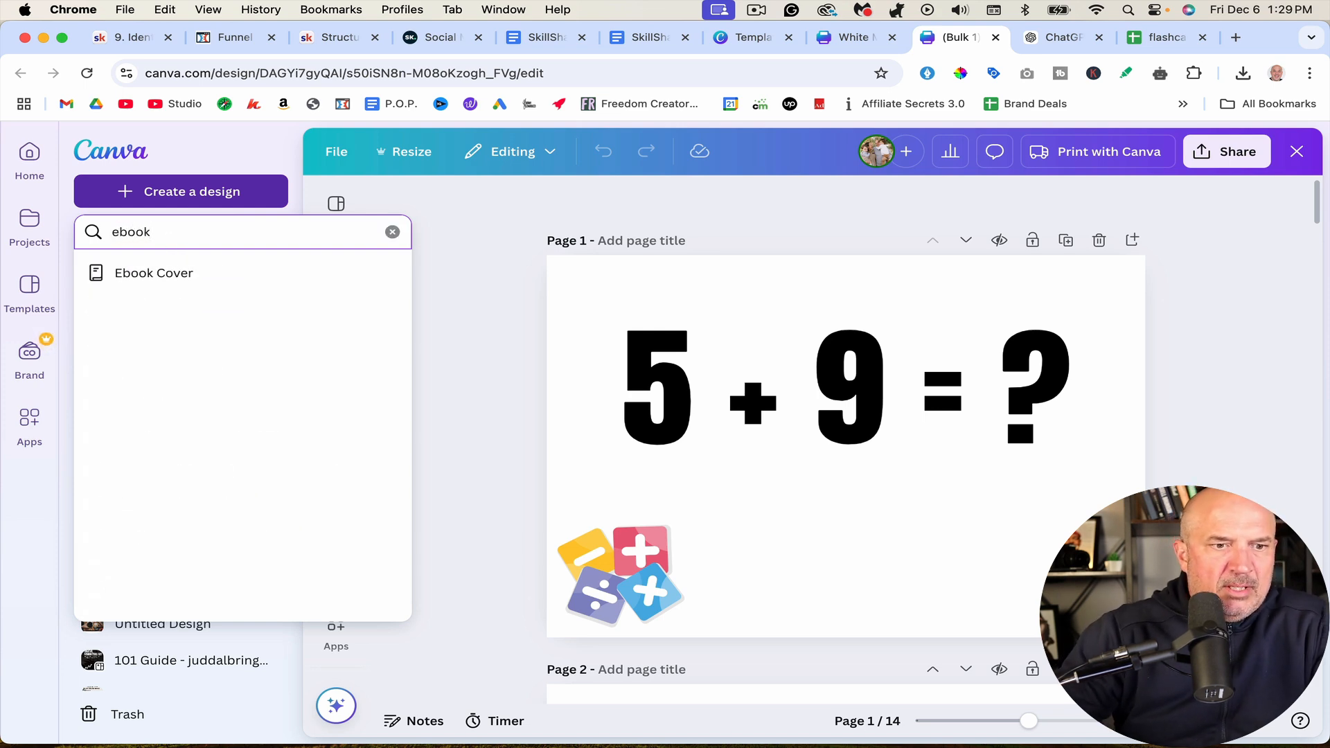
left_click(180, 281)
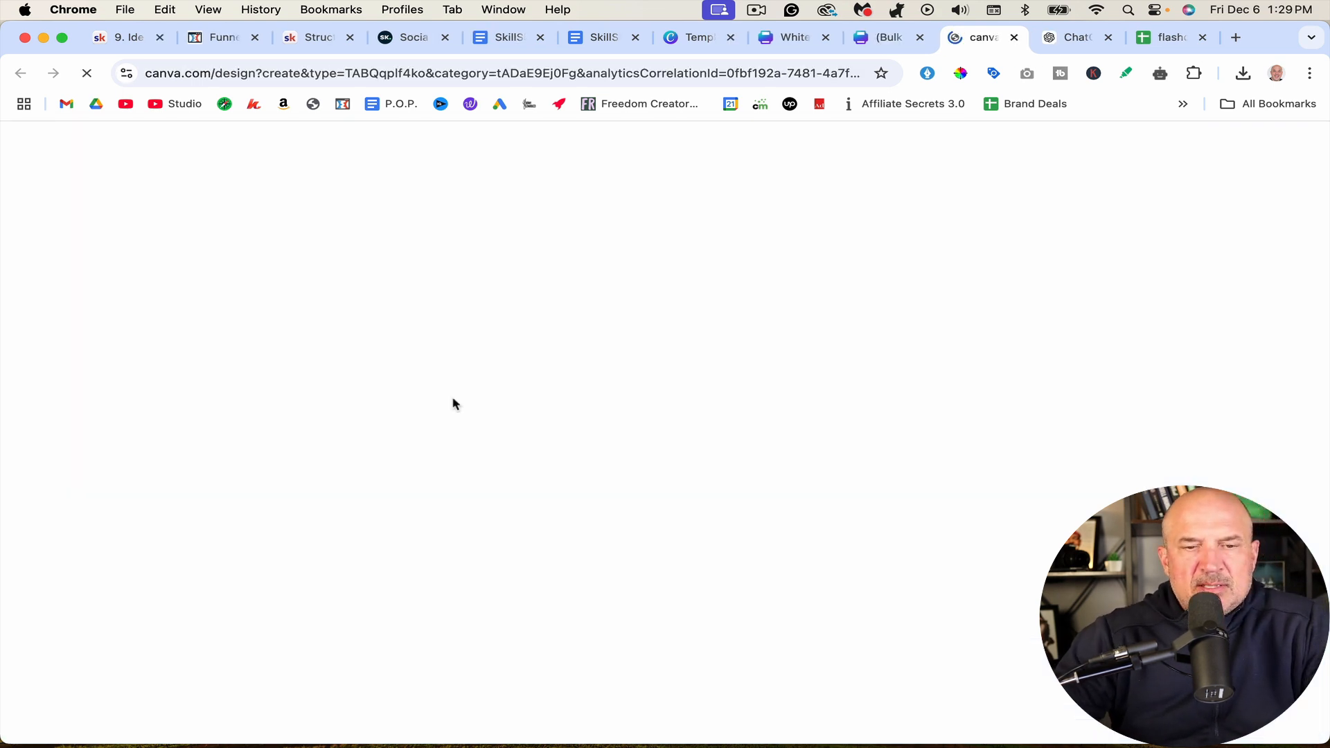
scroll(233, 426, "down", 1)
scroll(233, 426, "down", 3)
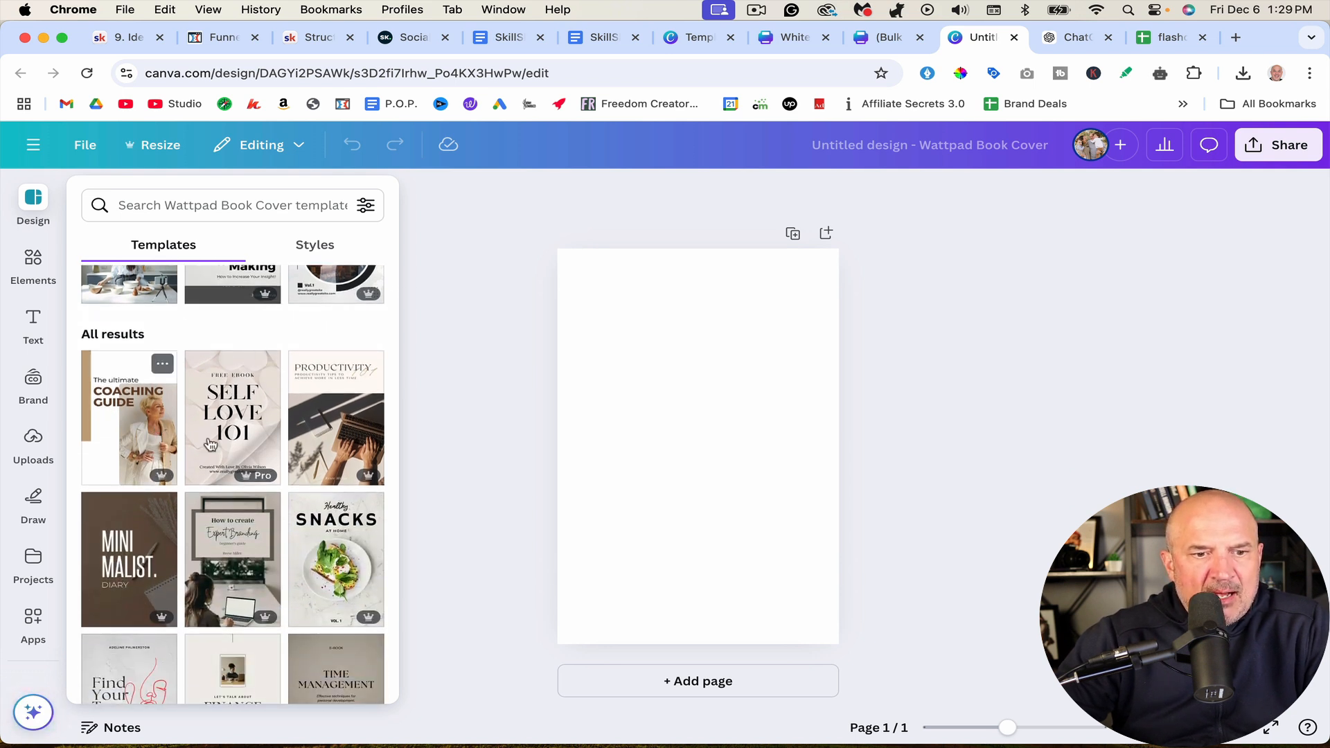
scroll(235, 541, "down", 3)
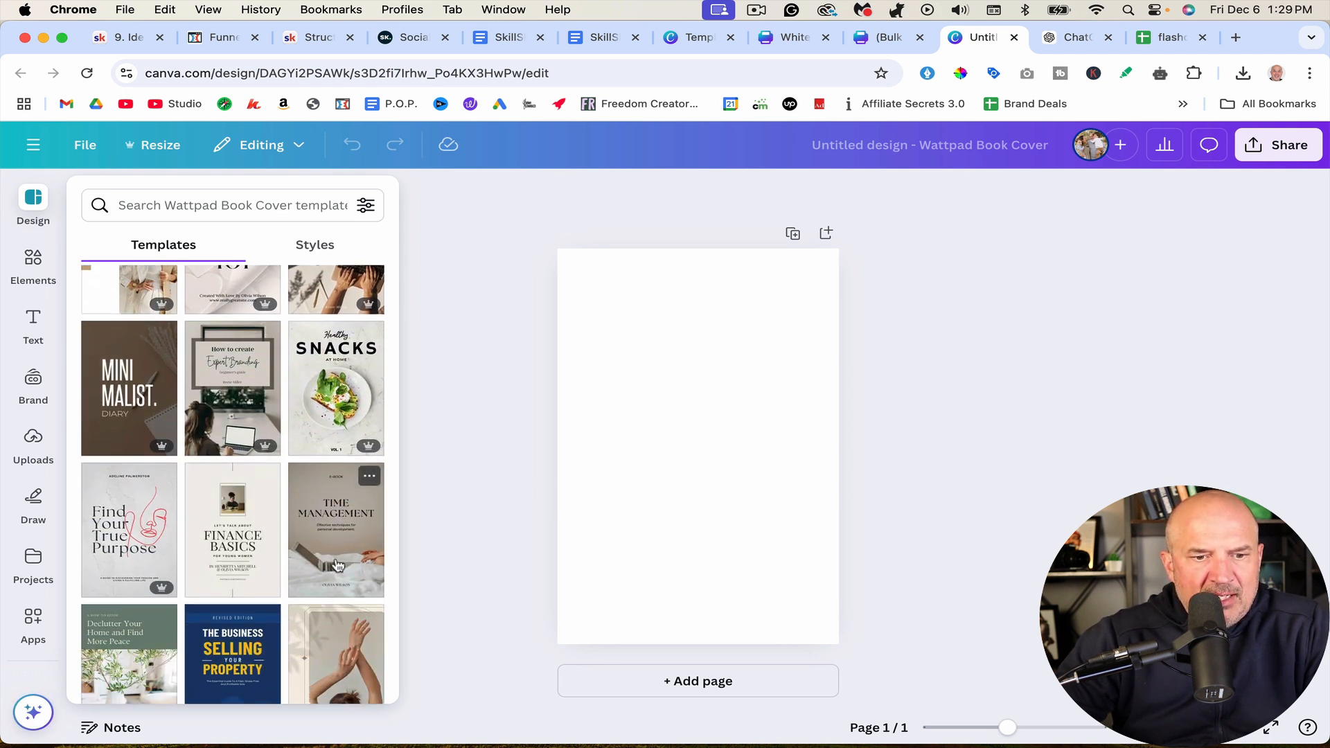
scroll(338, 566, "down", 3)
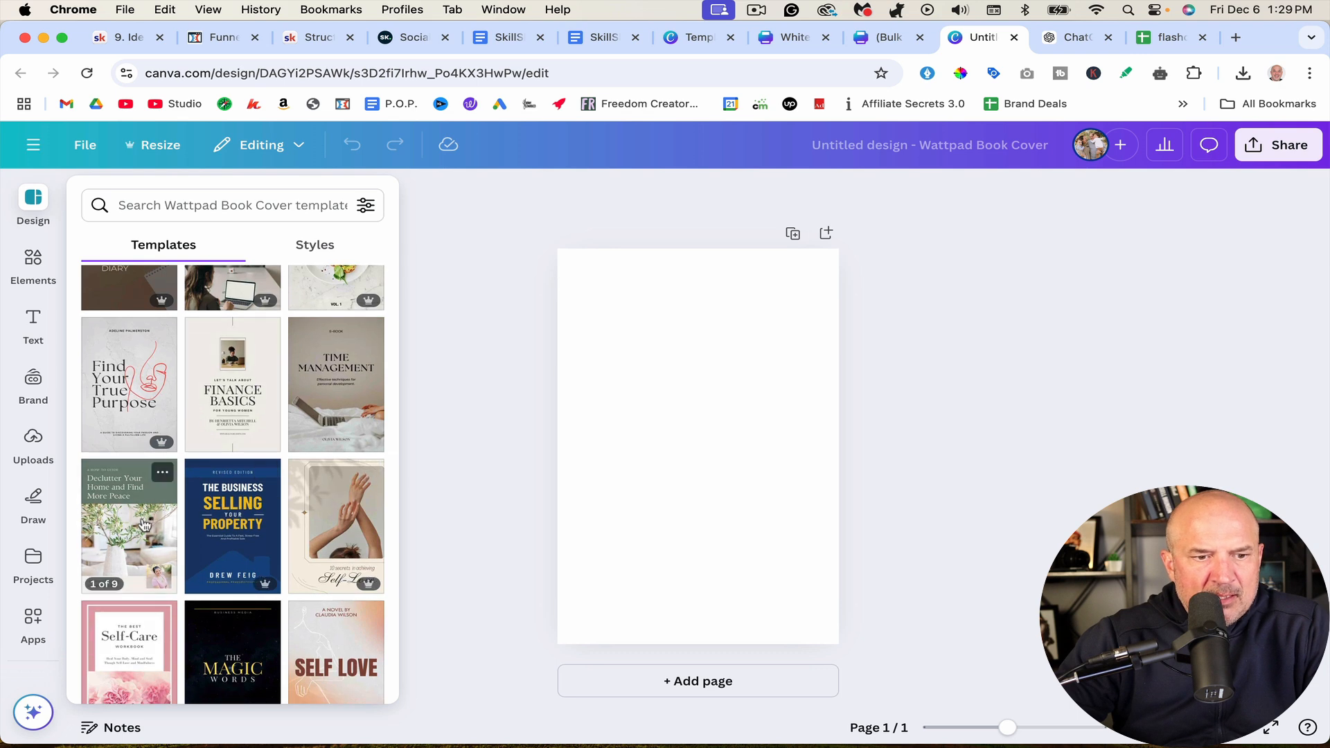
scroll(144, 524, "down", 3)
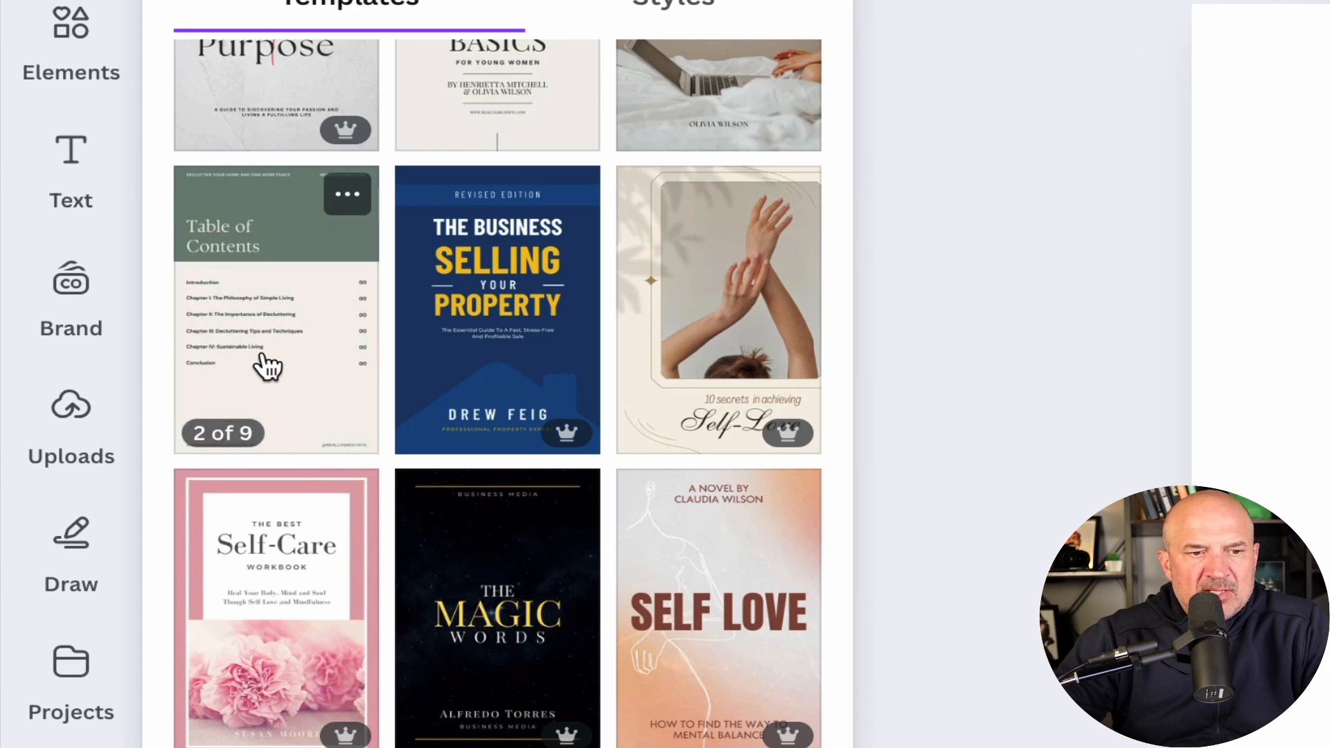
left_click(290, 342)
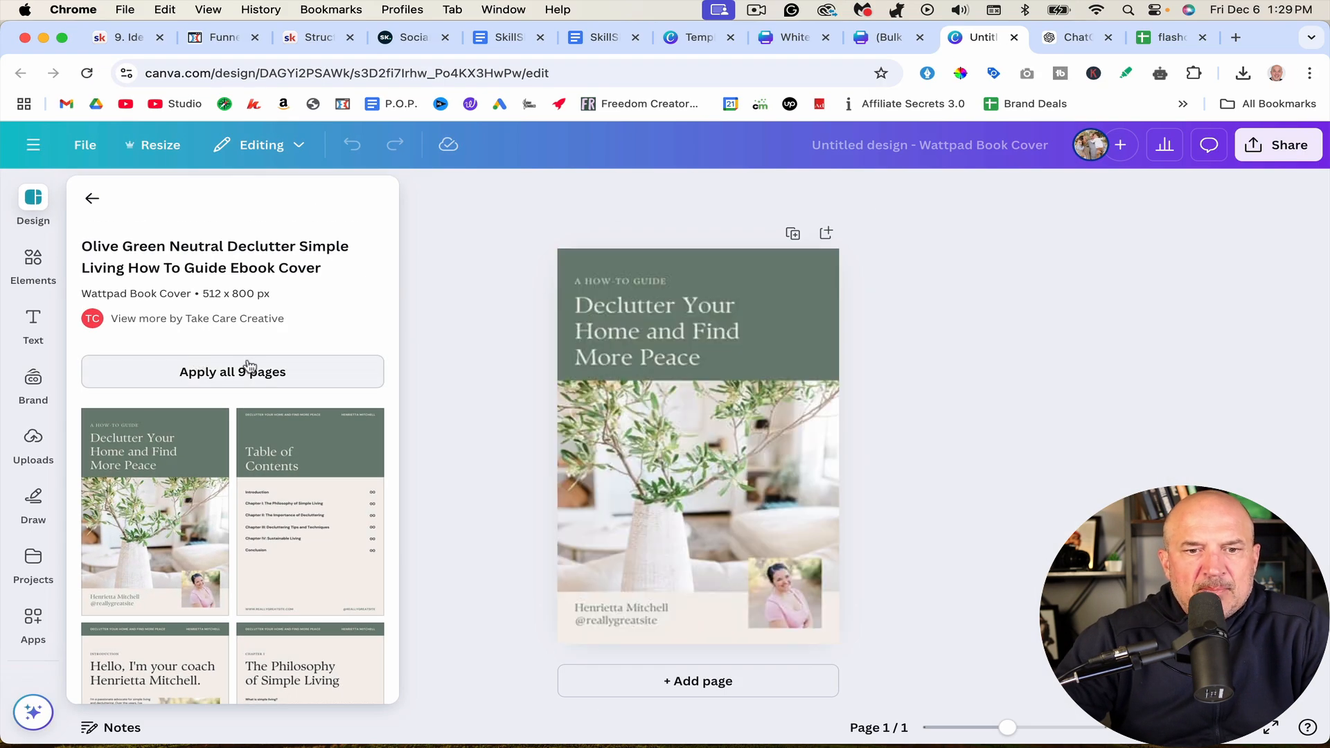
Step: Remove the plant photo from the cover's frame and set the cover's background color to the Brand Kit blue
left_click(662, 470)
key("Delete")
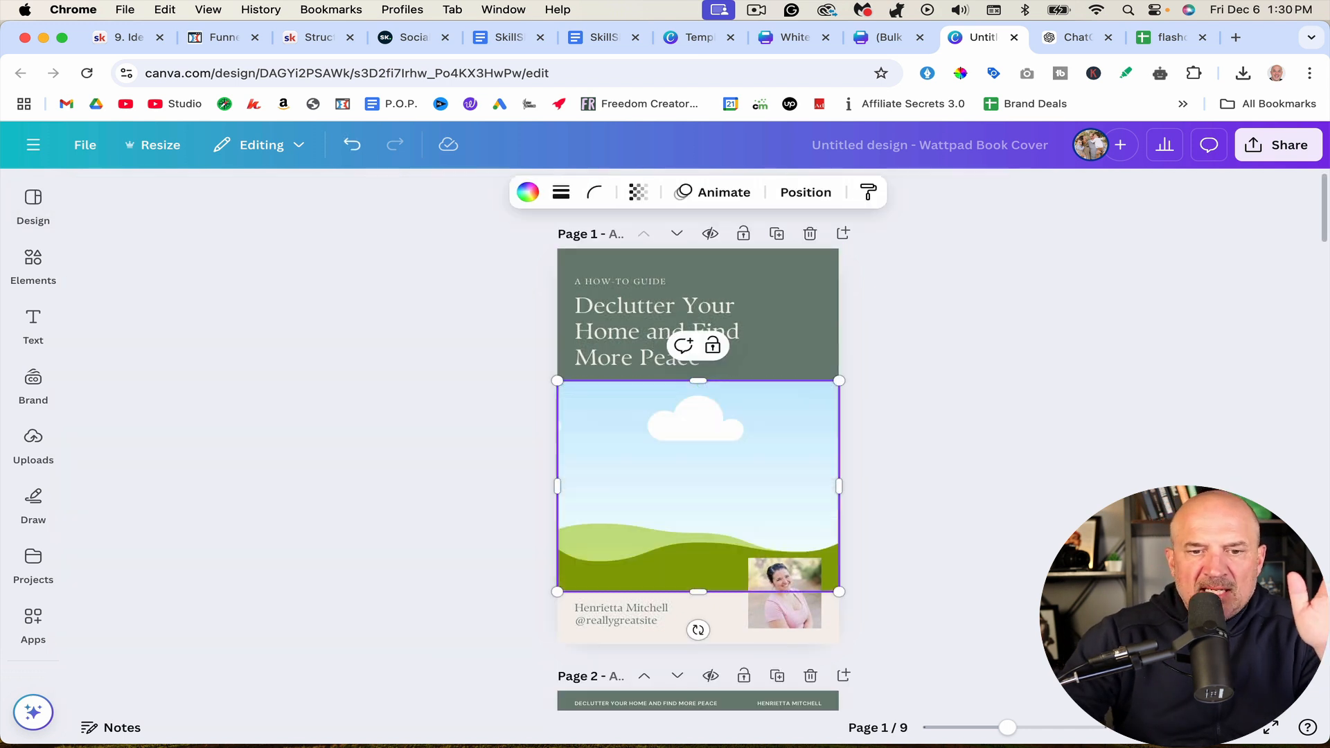
left_click(776, 315)
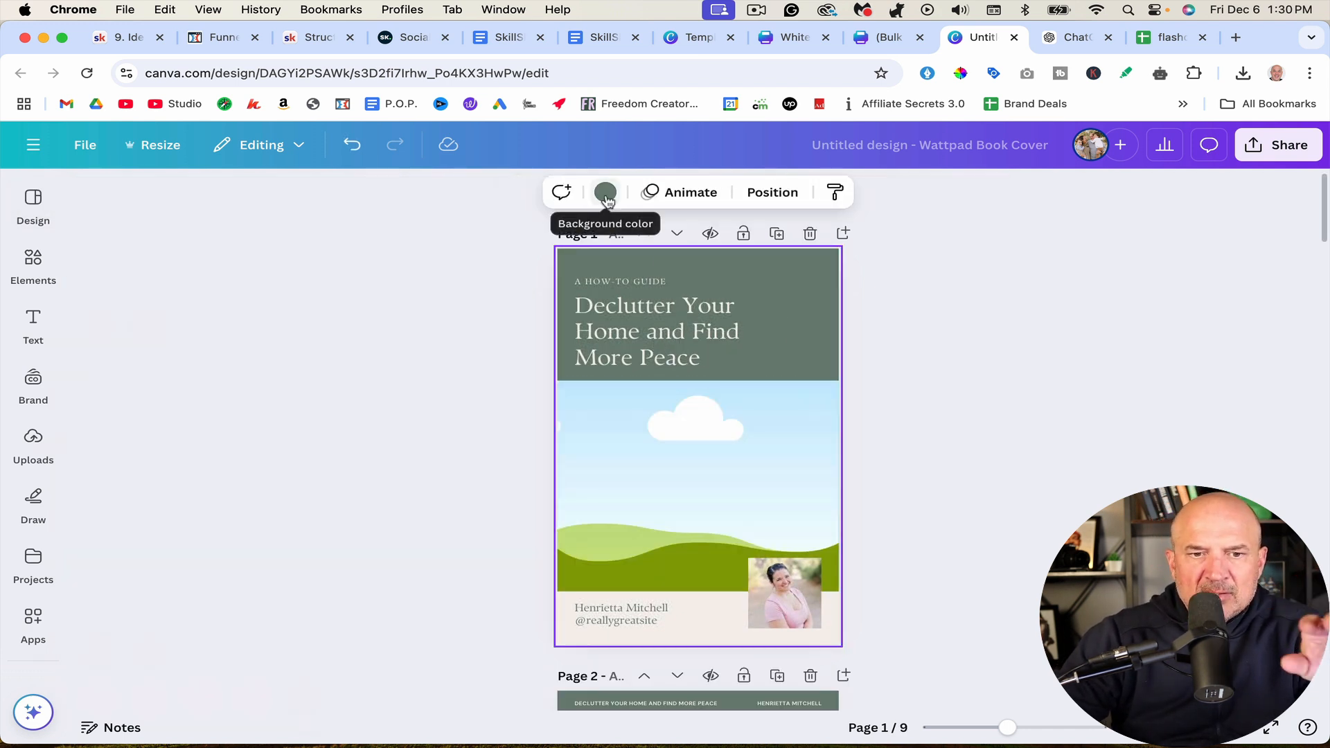
left_click(606, 194)
left_click(104, 441)
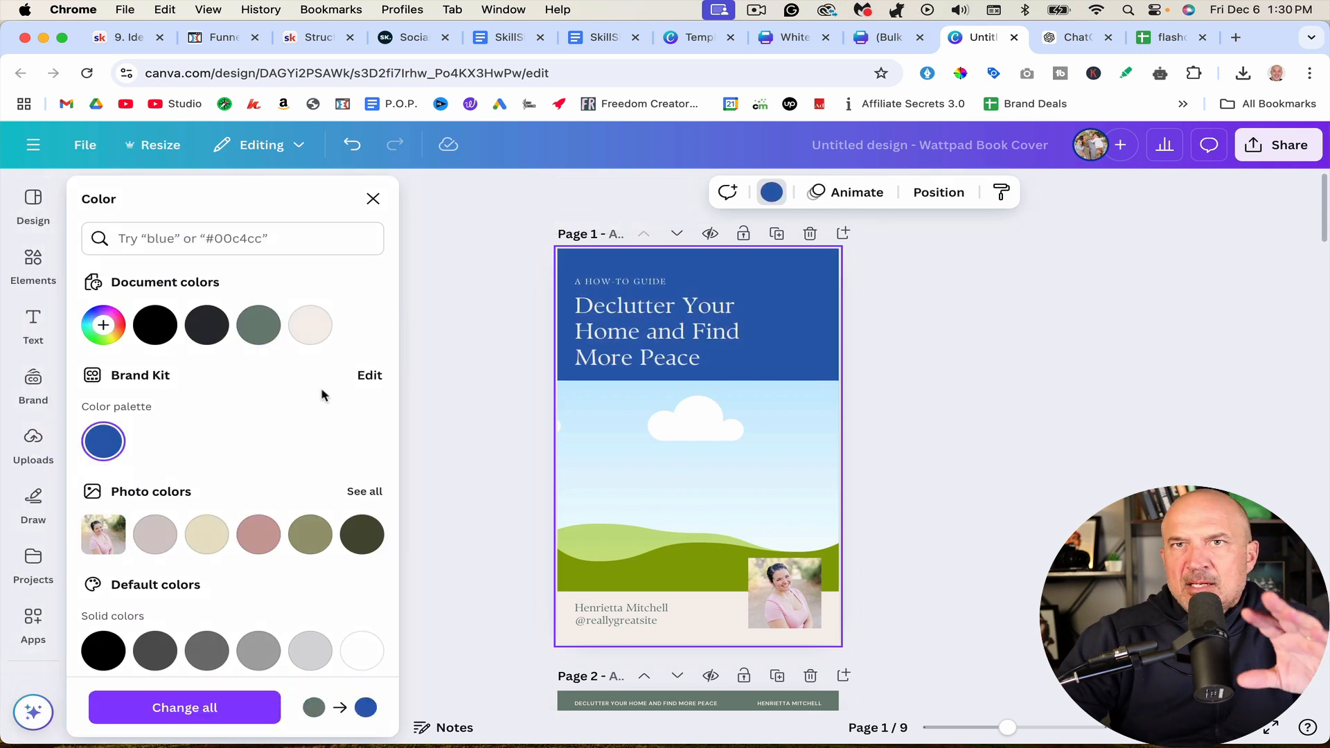
Step: Look through the ebook's remaining pages, from the table of contents to the Sustainable Living chapter
scroll(875, 431, "down", 10)
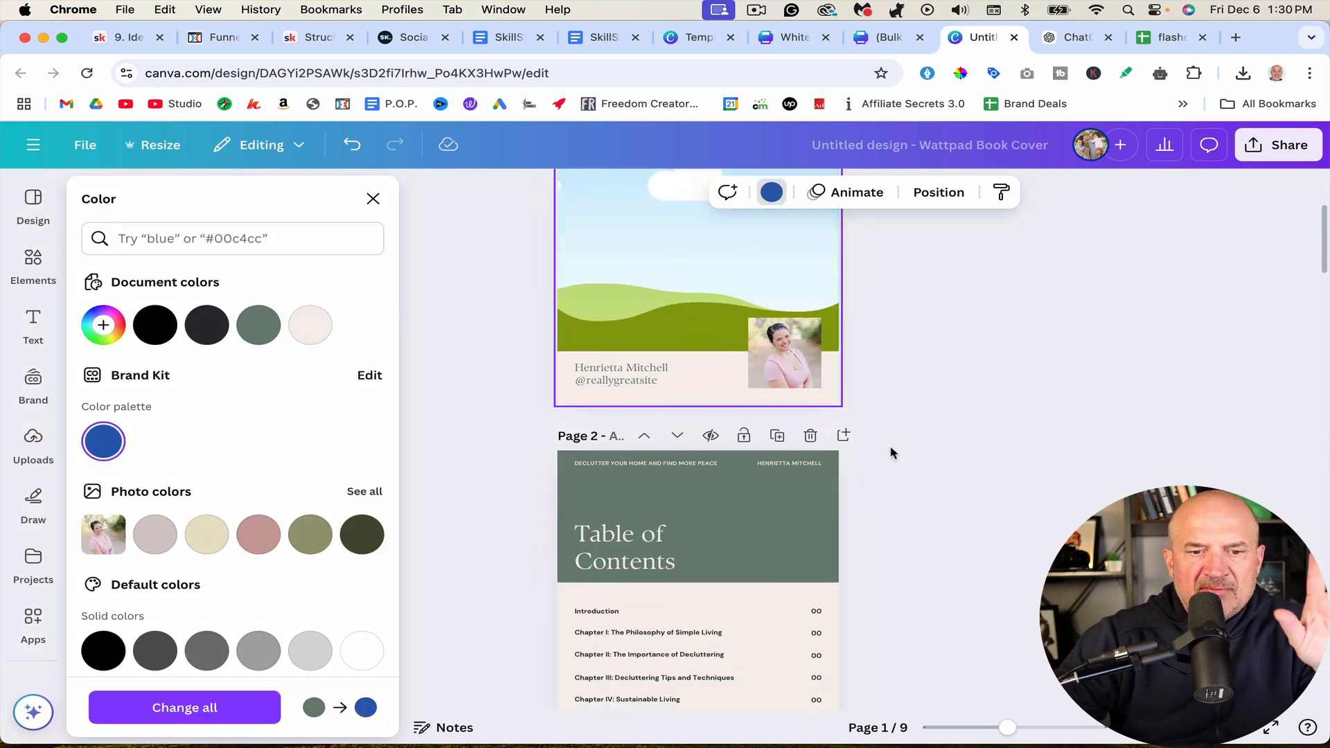
scroll(892, 453, "down", 6)
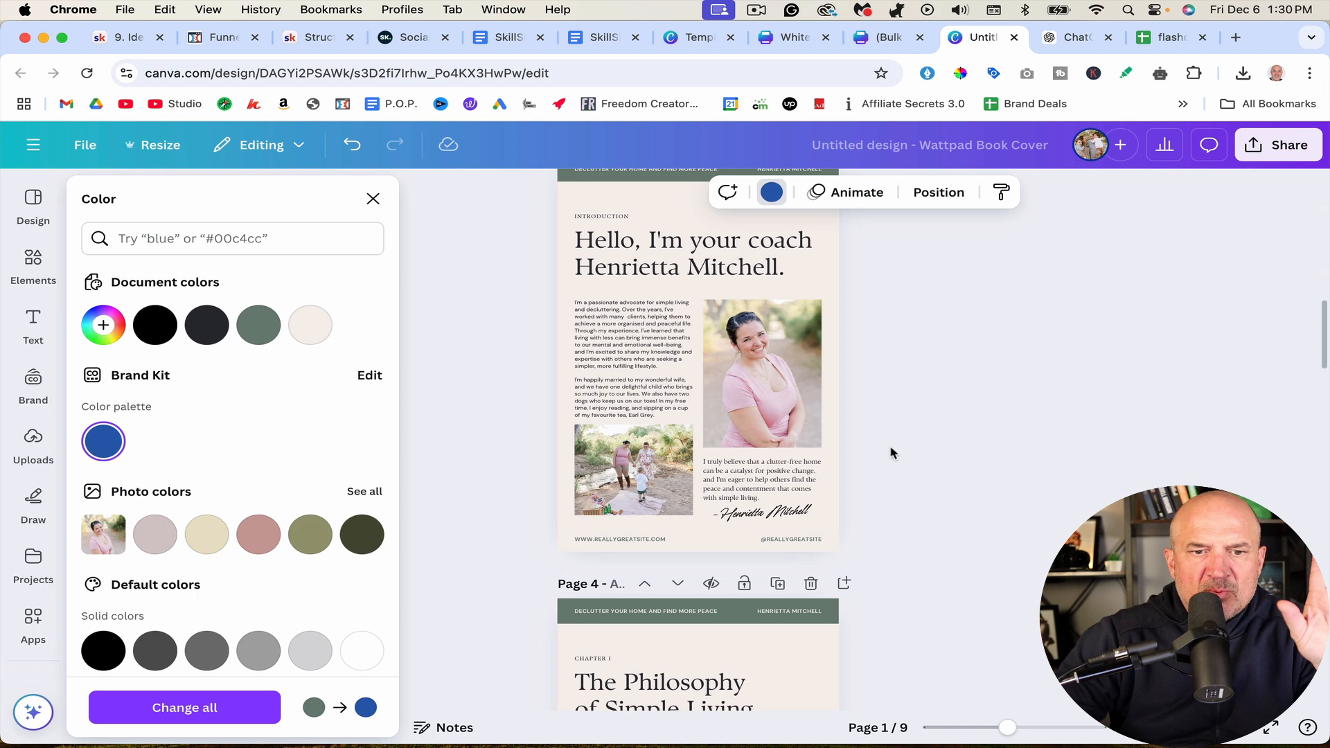
left_click(448, 412)
scroll(659, 552, "down", 8)
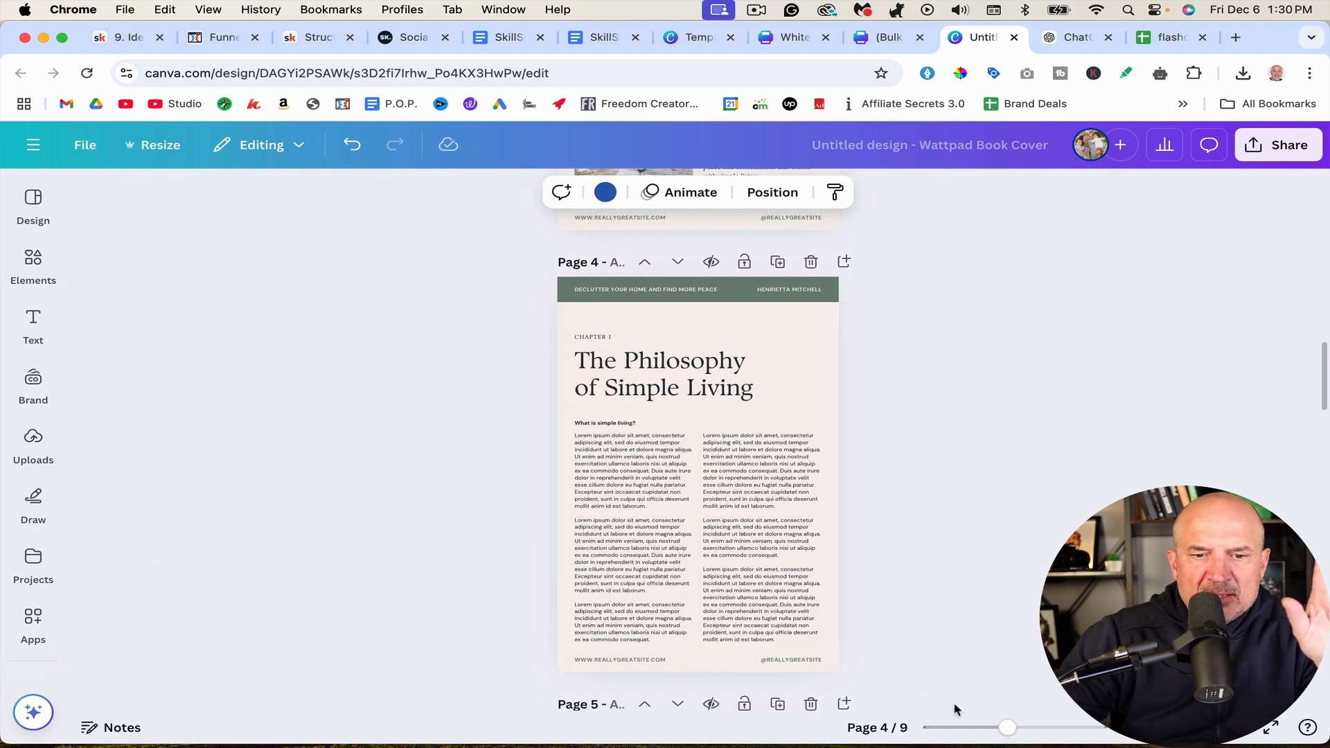
scroll(748, 602, "down", 12)
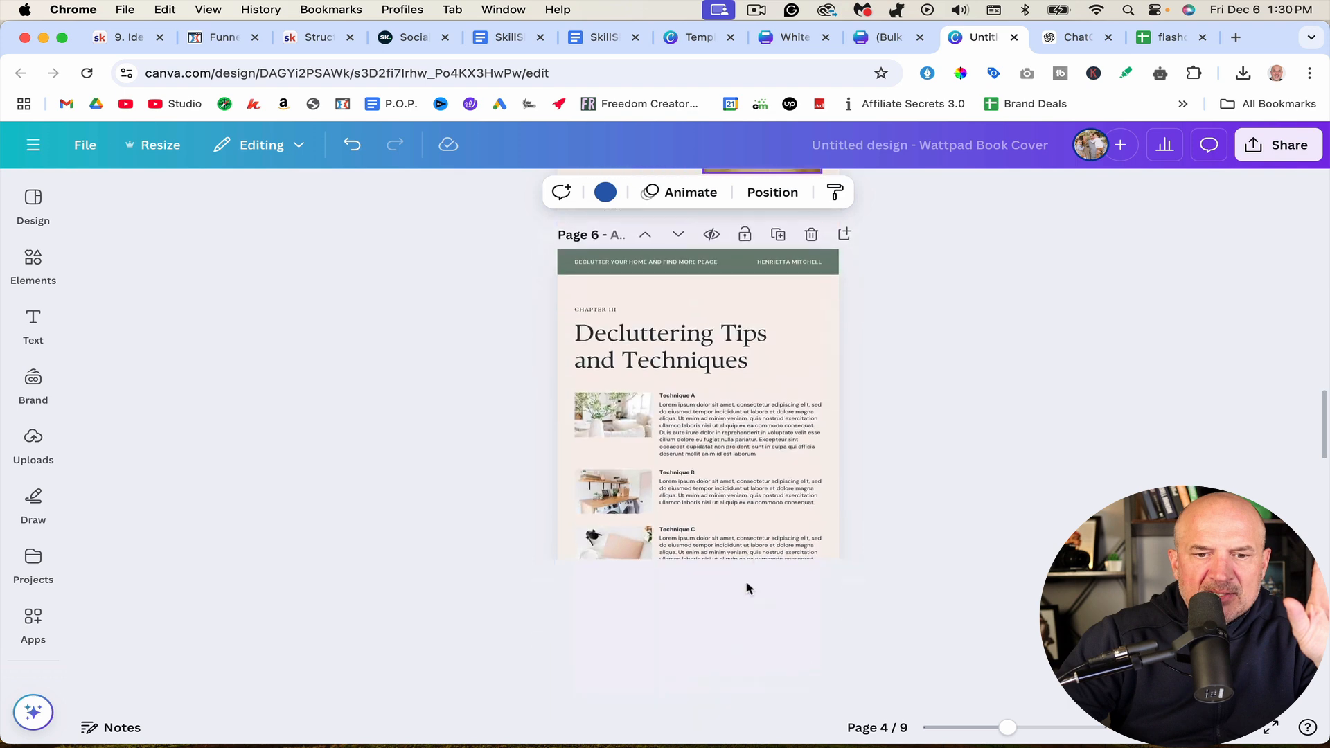
scroll(747, 587, "down", 10)
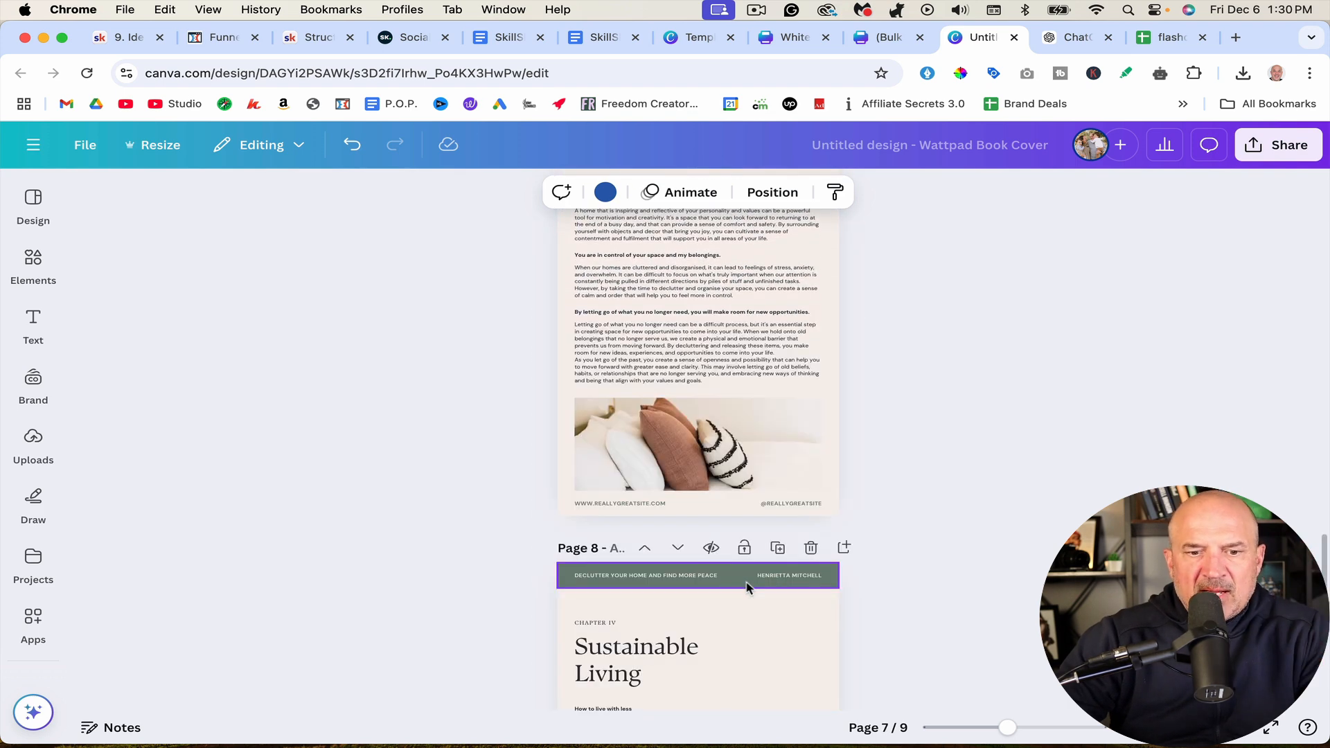
scroll(747, 587, "down", 10)
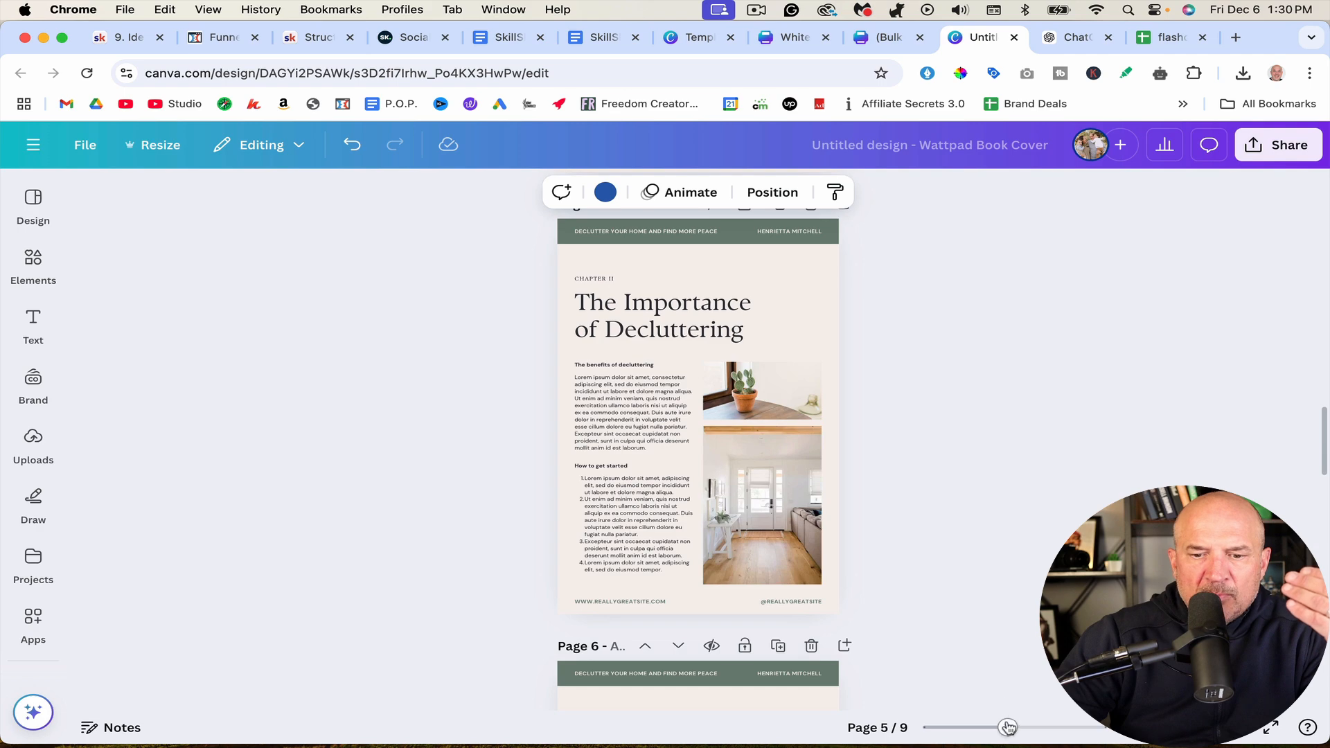
Step: Replace the placeholder paragraph under "The benefits of decluttering" on page 5 with ChatGPT's "Be specific" and "Visualize success" bullet points
left_click_drag(1008, 727, 1044, 728)
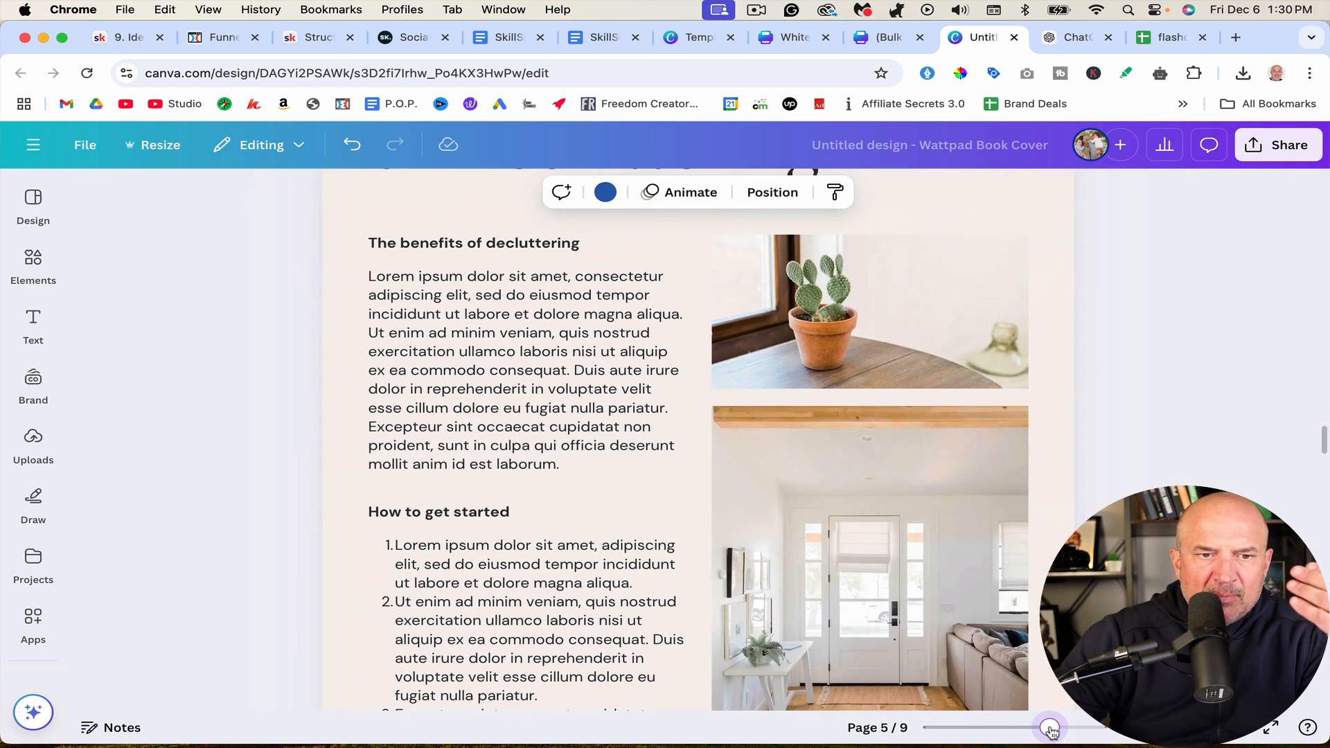
left_click(496, 395)
double_click(496, 395)
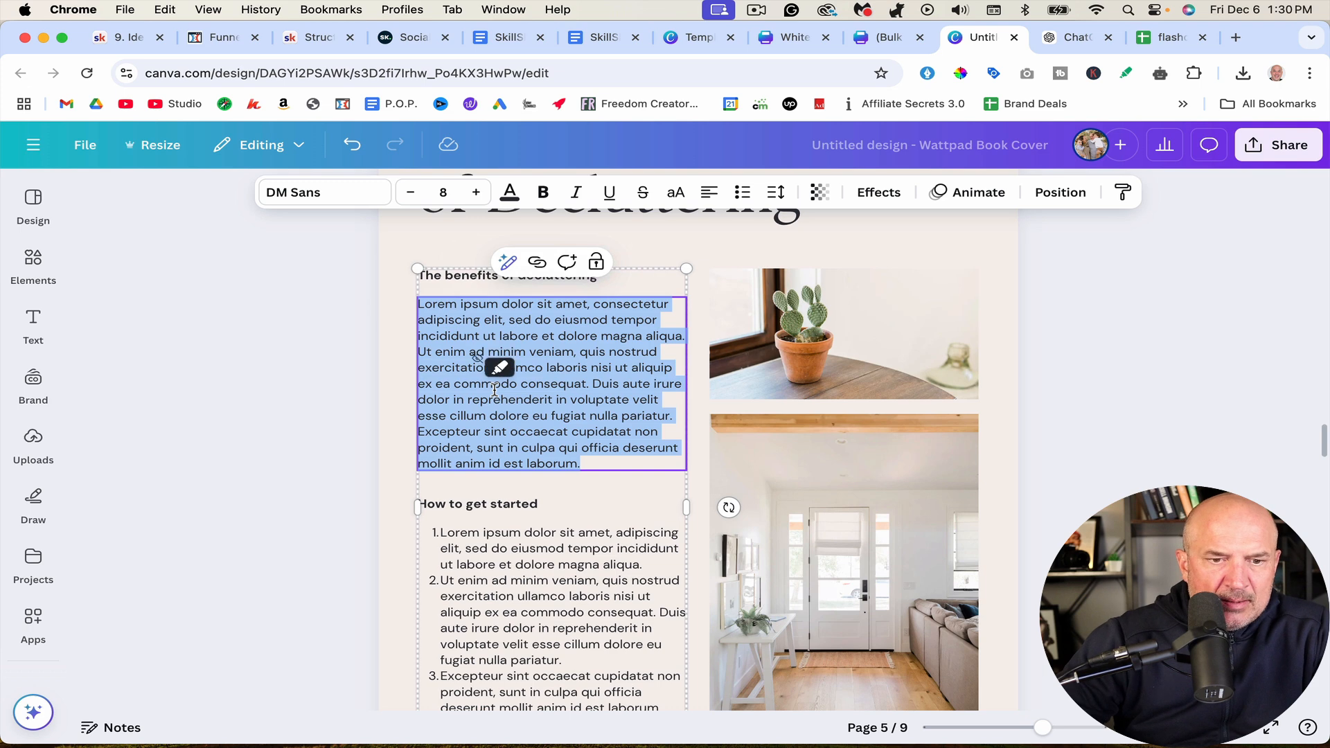
type("Be specific: Your target is $100,000 in 12 months, so break it down into manageable portions: $8,333 per month, $1,923 per week, or $274 per day. Seeing smaller, actionable numbers makes the goal less intimidating and easier to tackle daily. Visualize success: Imagine how life will change once you hit this goal. Will you pay off debt, fund a dream vacation, or build savings for your family? Write down these outcomes and keep them somewhere visible, like a vision board or planner, to stay motivated.")
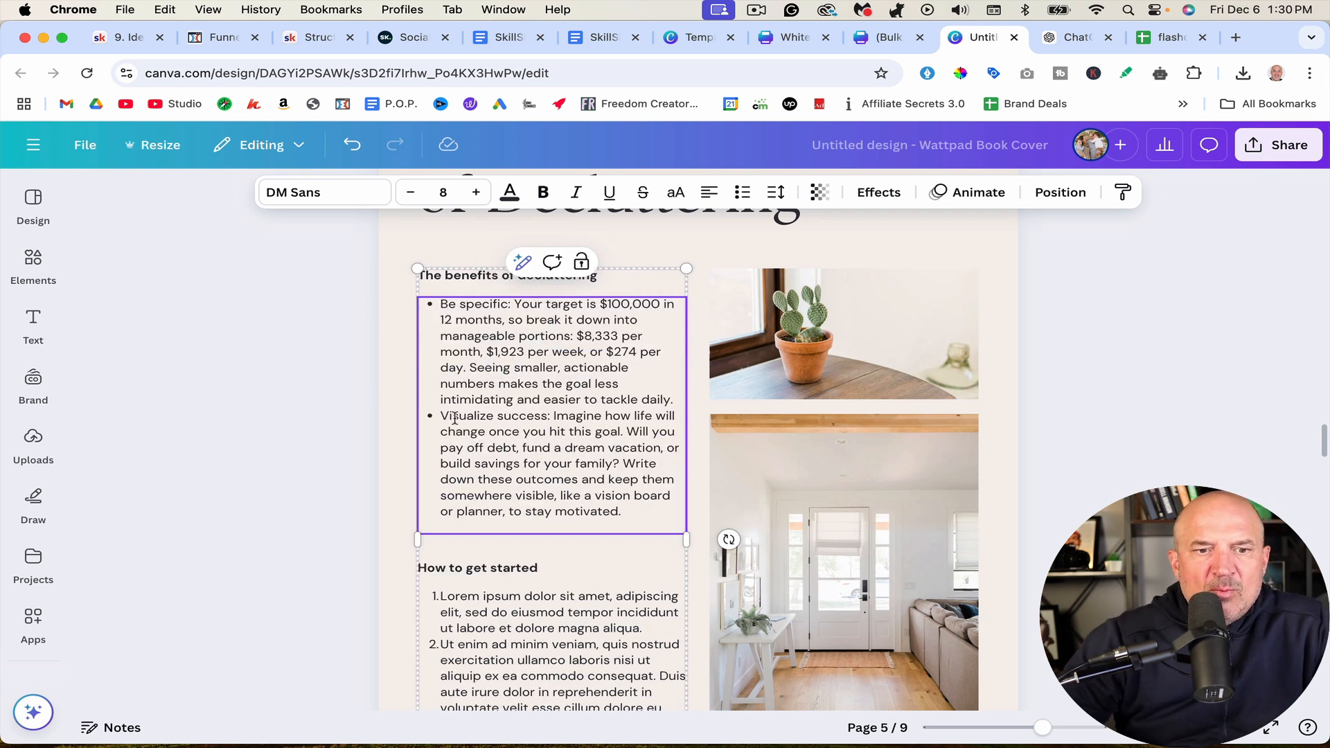
Step: Insert a blank line without a bullet between the "Be specific" and "Visualize success" points
left_click(675, 402)
key("Return")
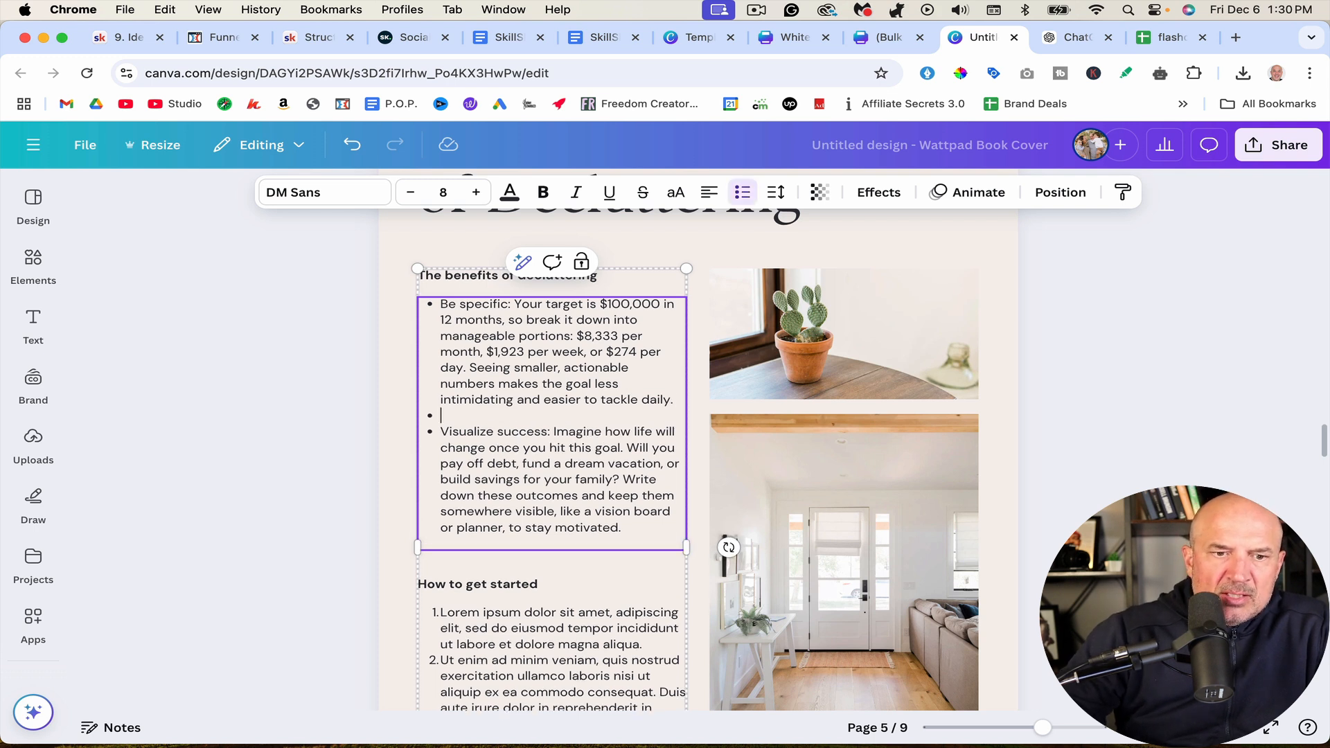
key("BackSpace")
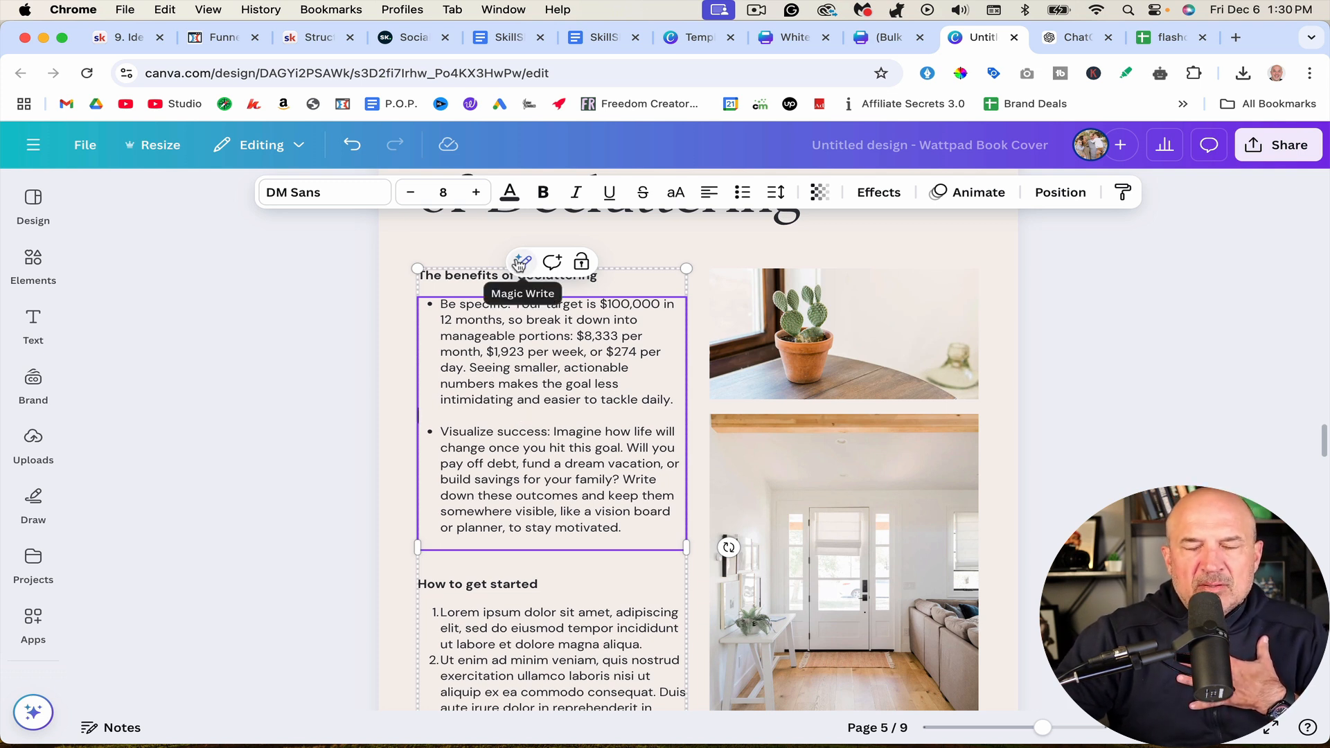
left_click(521, 262)
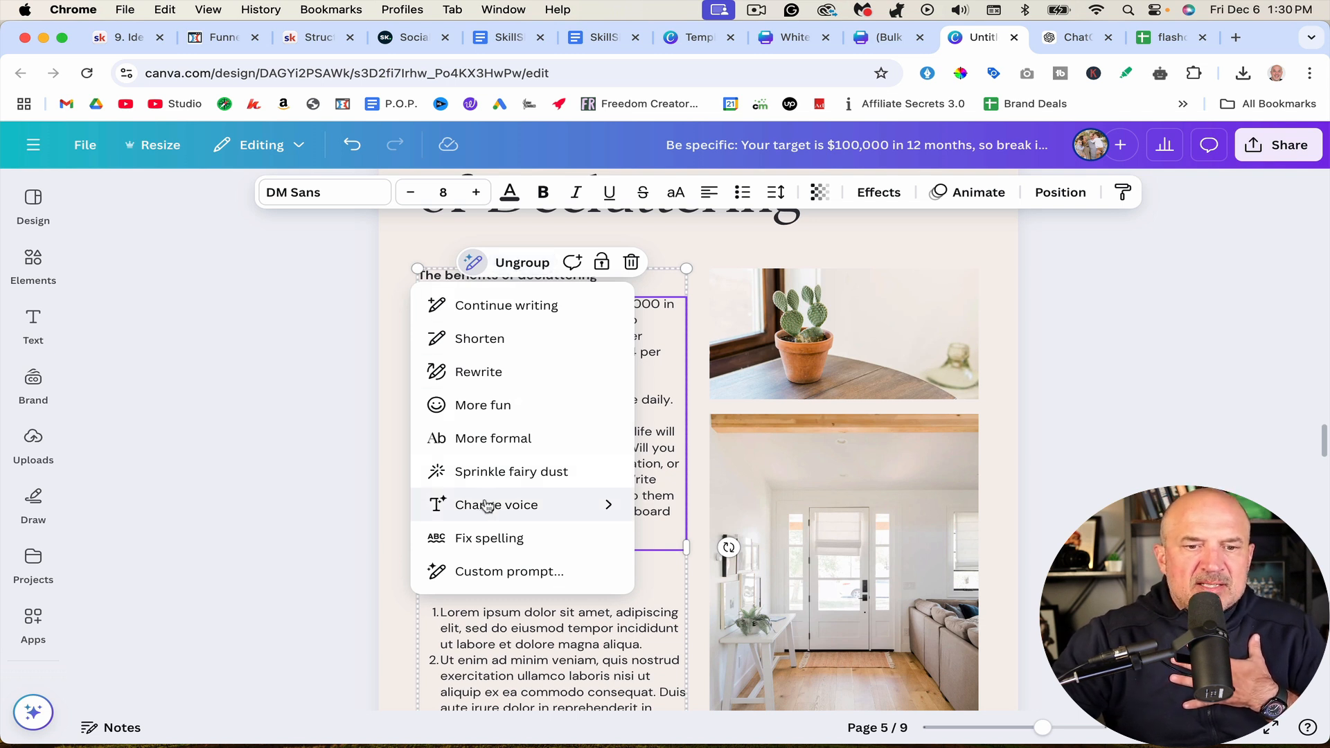
mouse_move(488, 506)
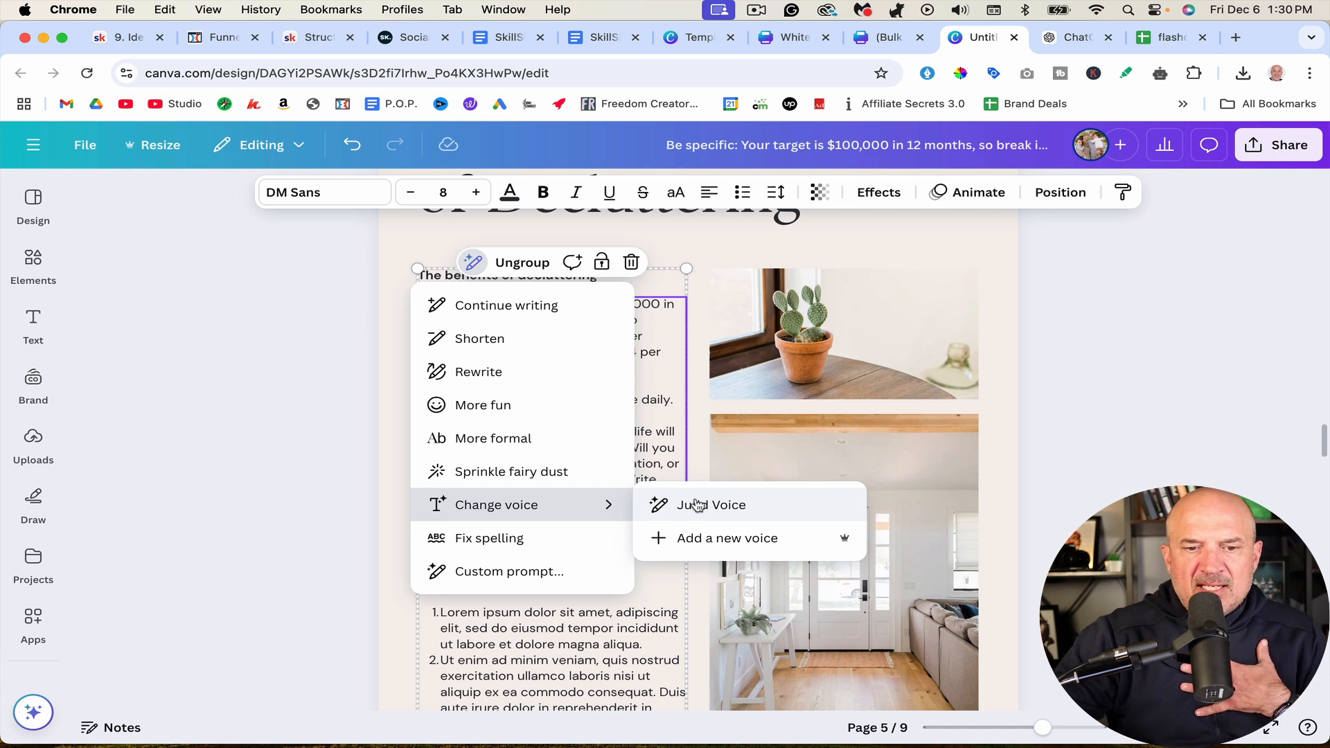
left_click(677, 543)
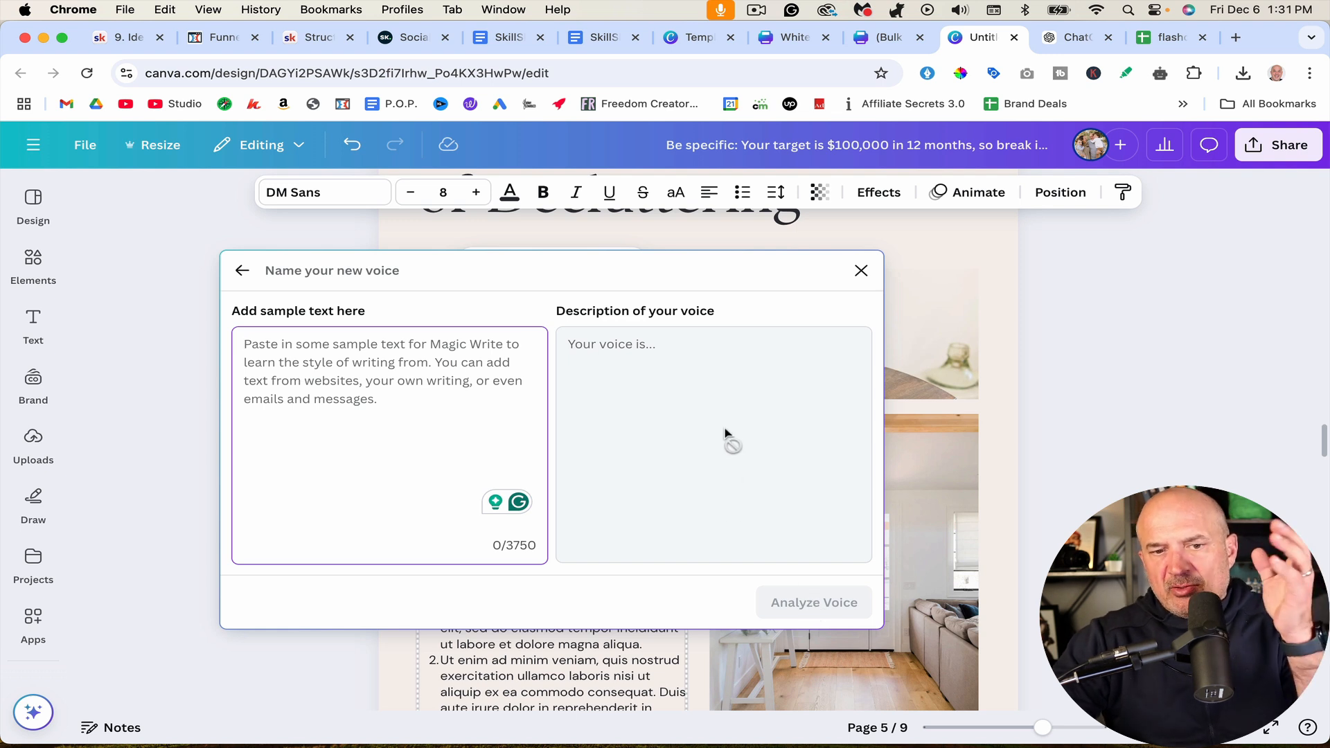
left_click(320, 271)
type("judd voice 2")
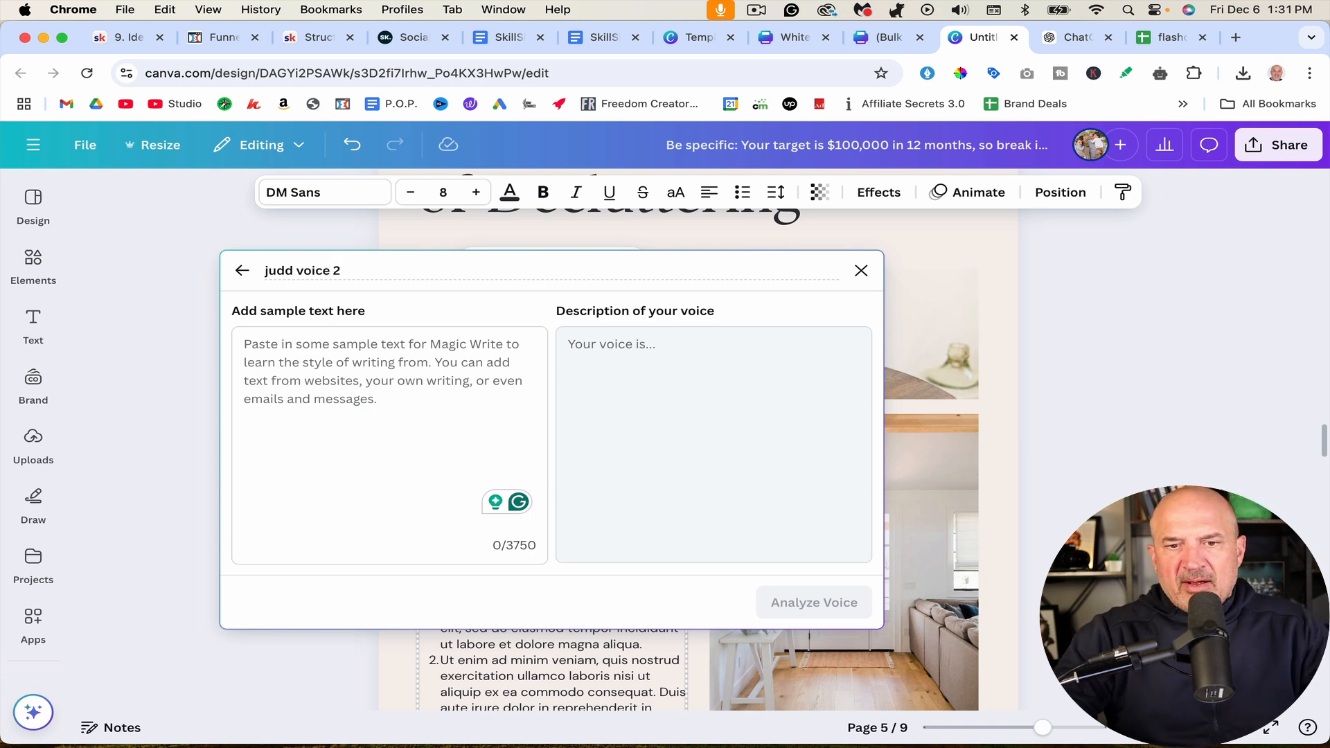
left_click(859, 271)
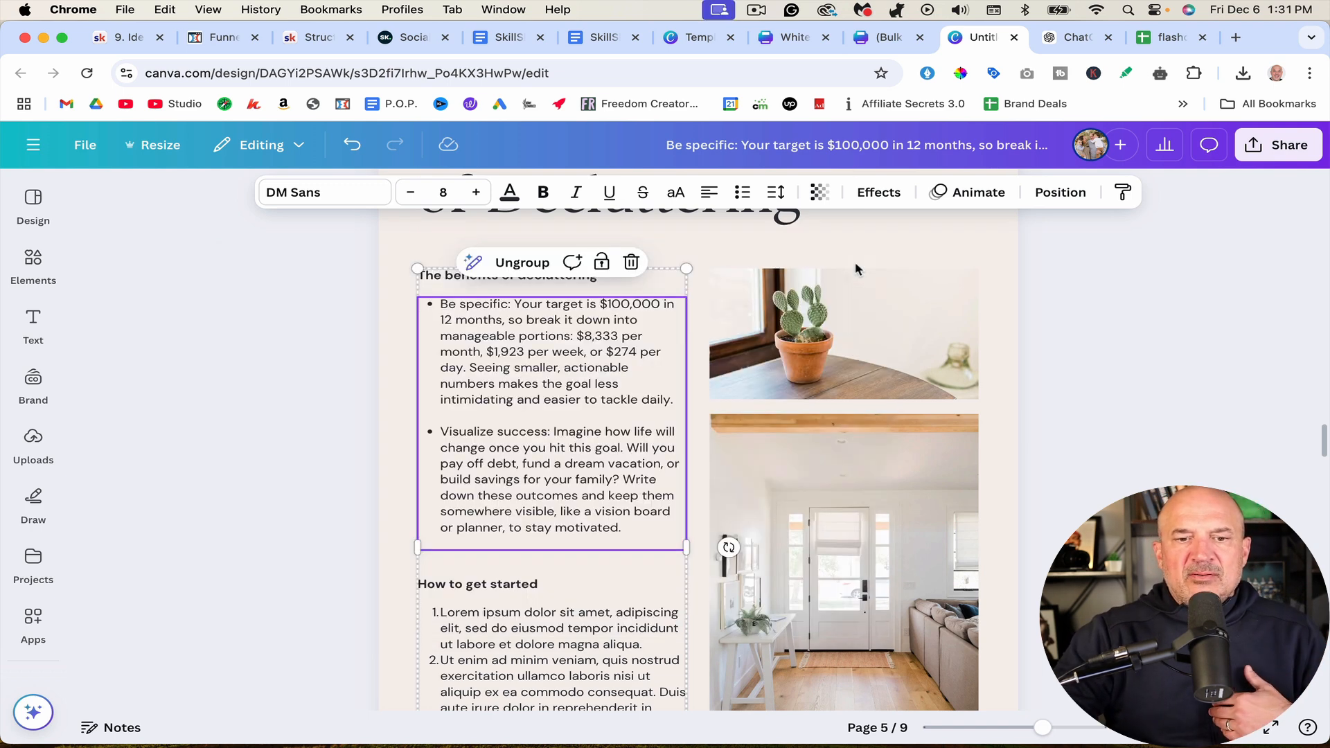
Step: Rewrite the bullet points under "The benefits of decluttering" in the saved custom voice and replace the original text with the result
left_click(473, 262)
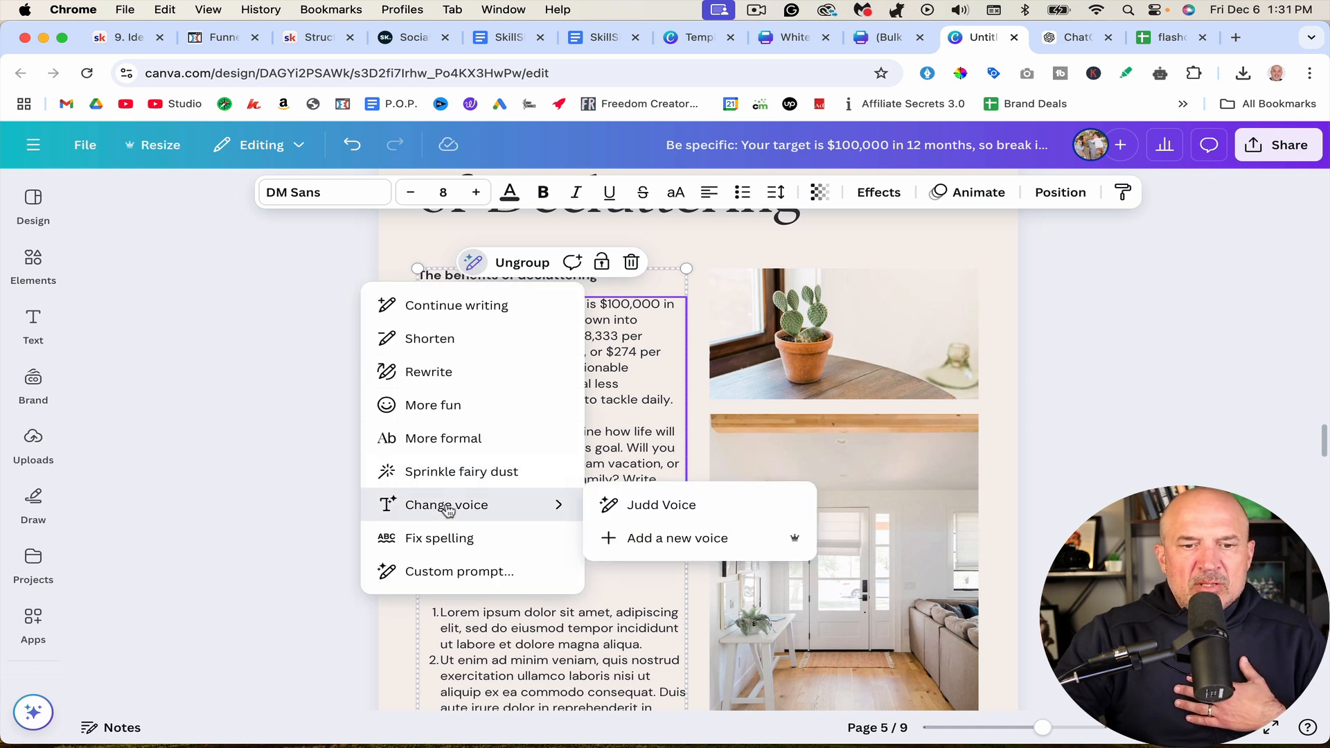
left_click(662, 507)
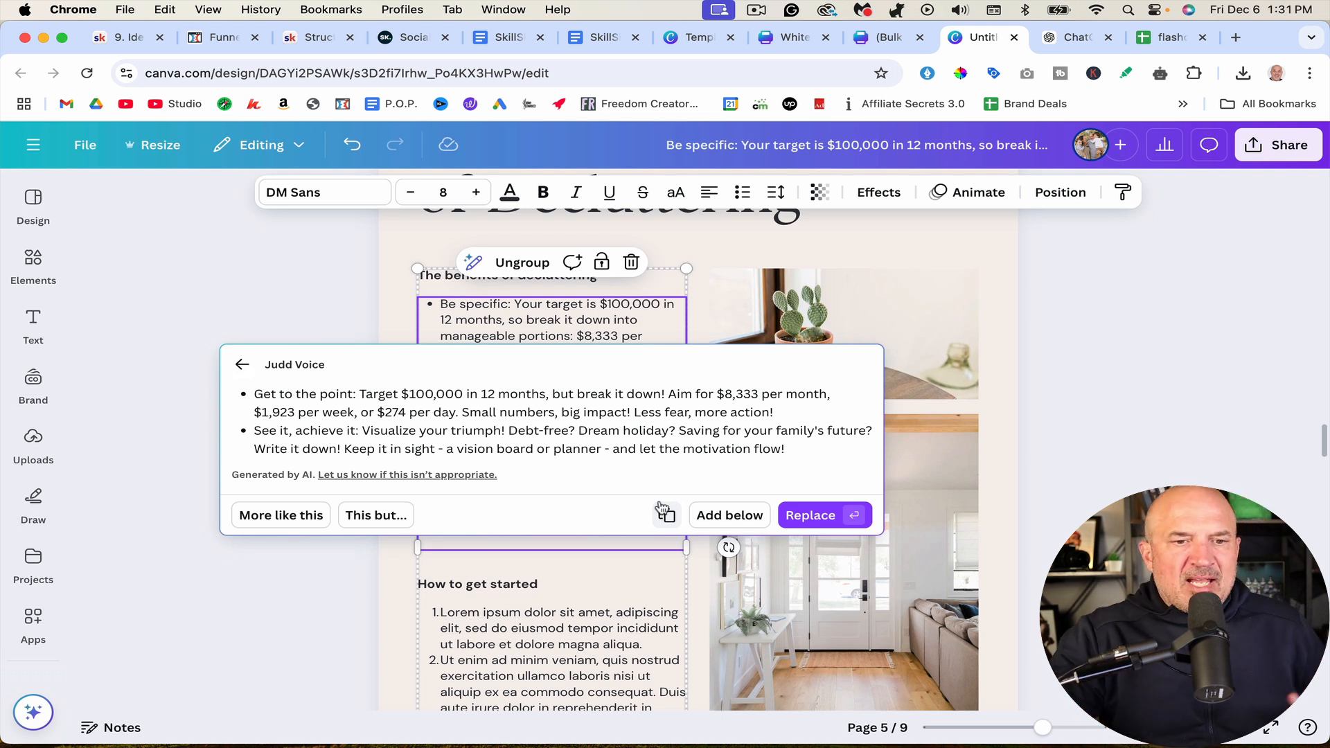
left_click(809, 516)
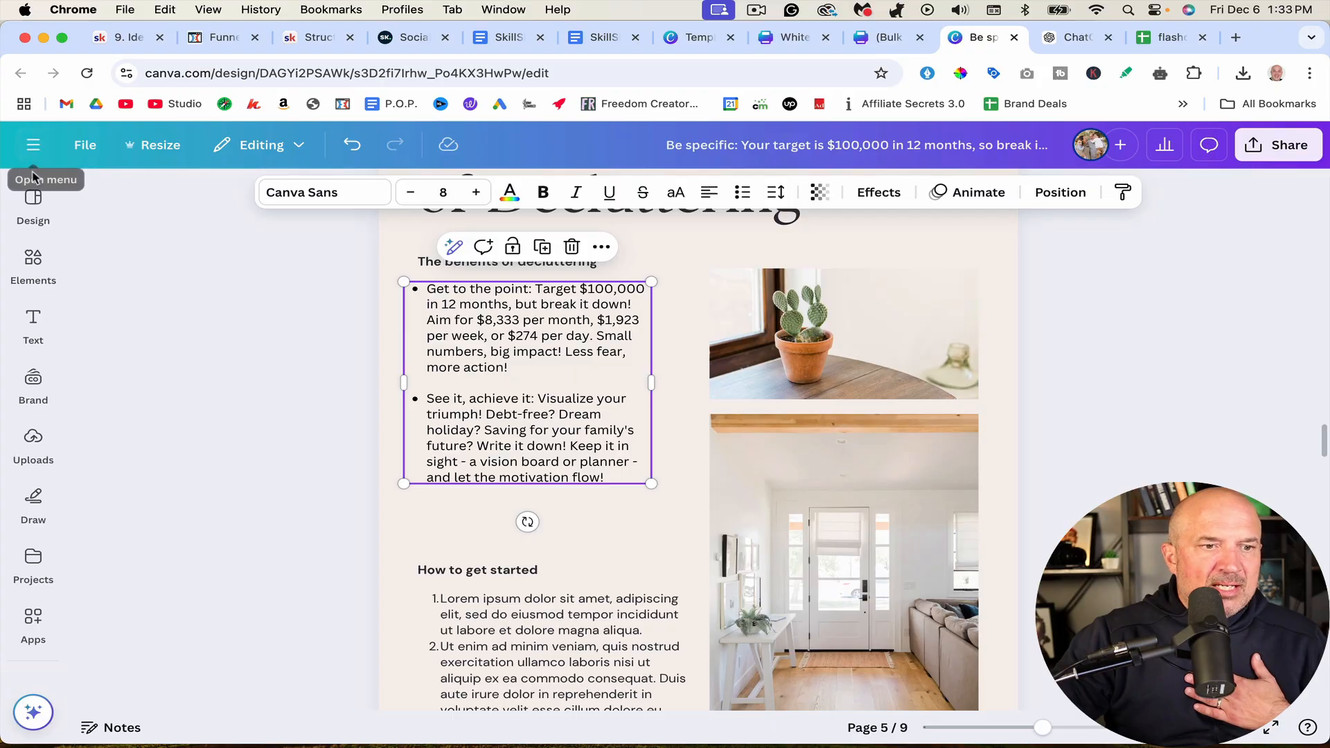
Step: Switch to ChatGPT and send the prompt "give me a list of 20 different animals that live in the forest"
left_click(35, 146)
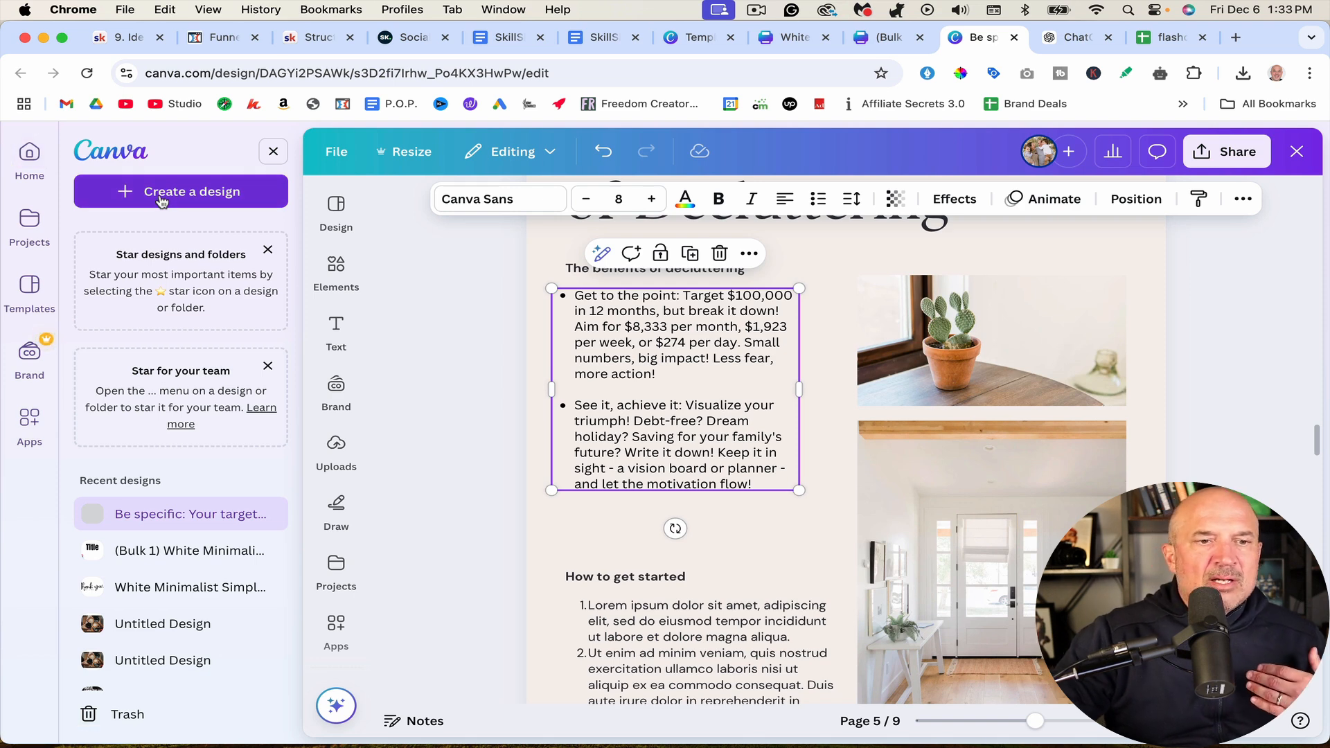
left_click(1074, 37)
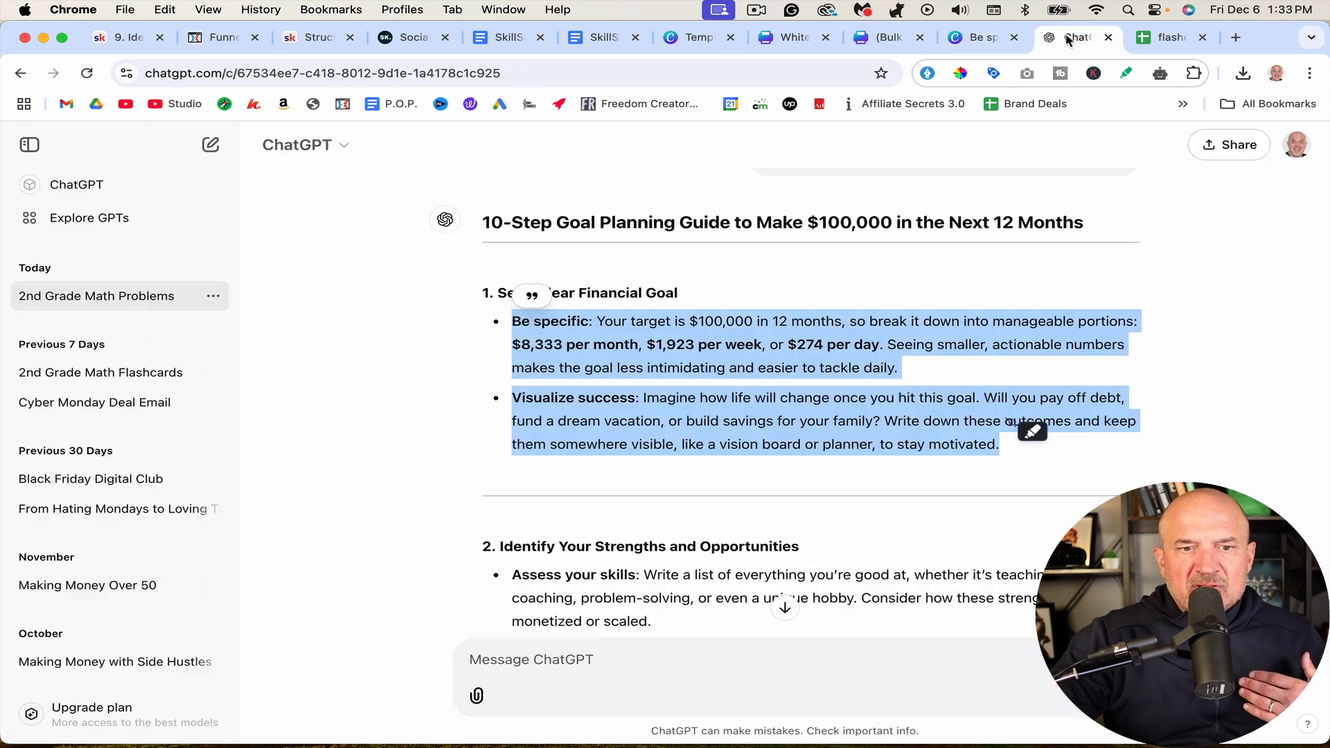
left_click(508, 657)
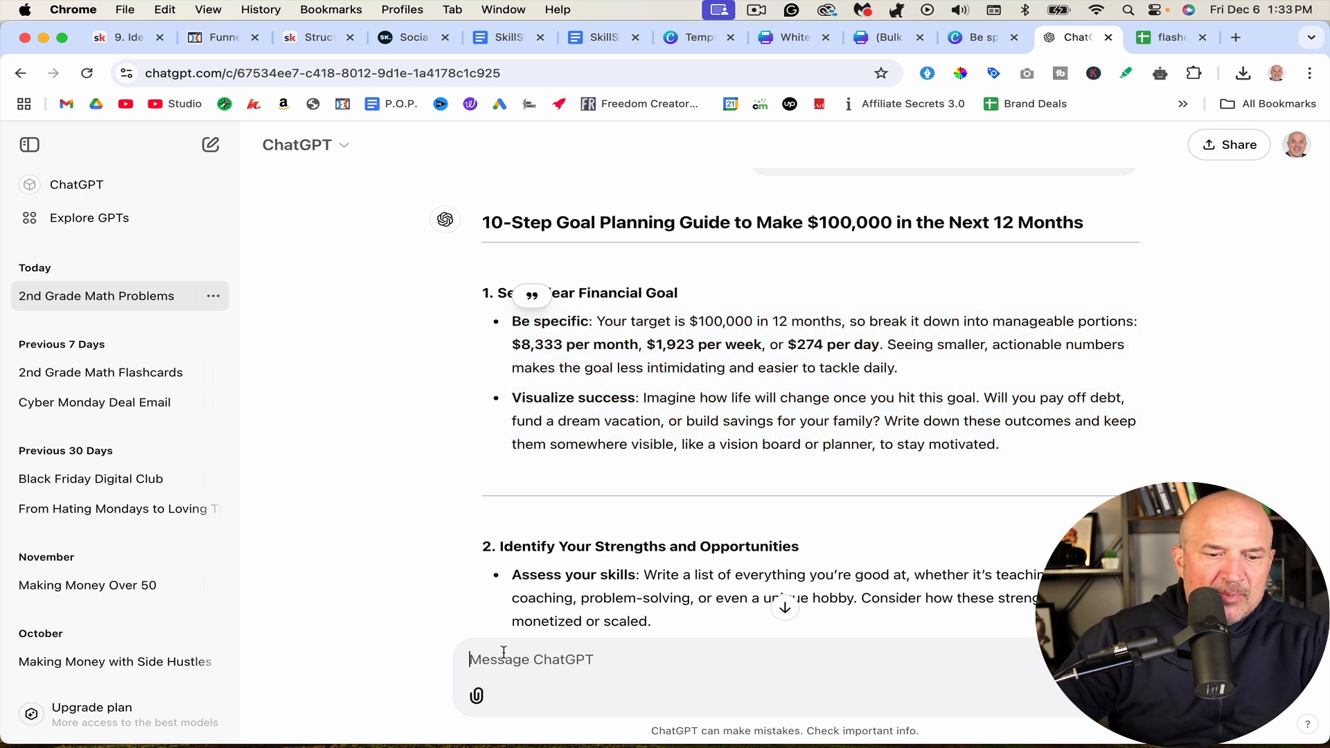
type("give me a list of 20 different animals that live in the forest")
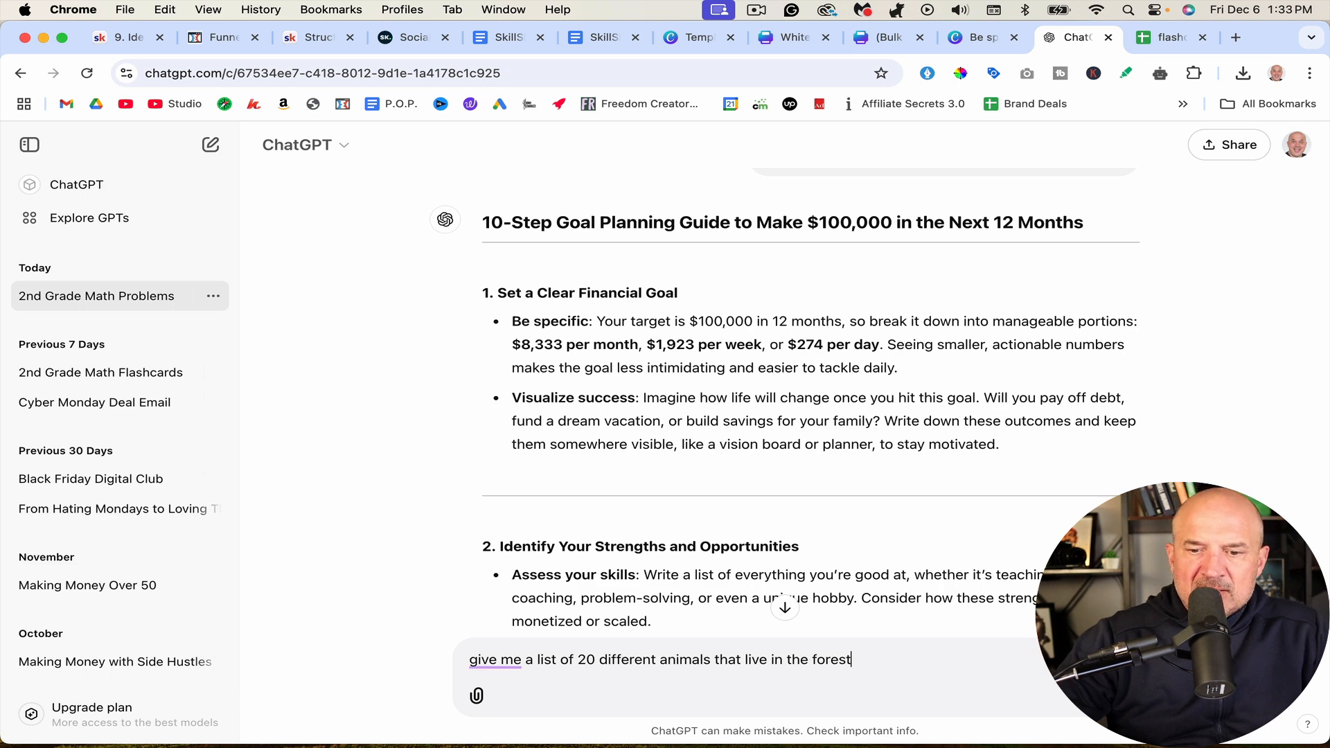
key("Return")
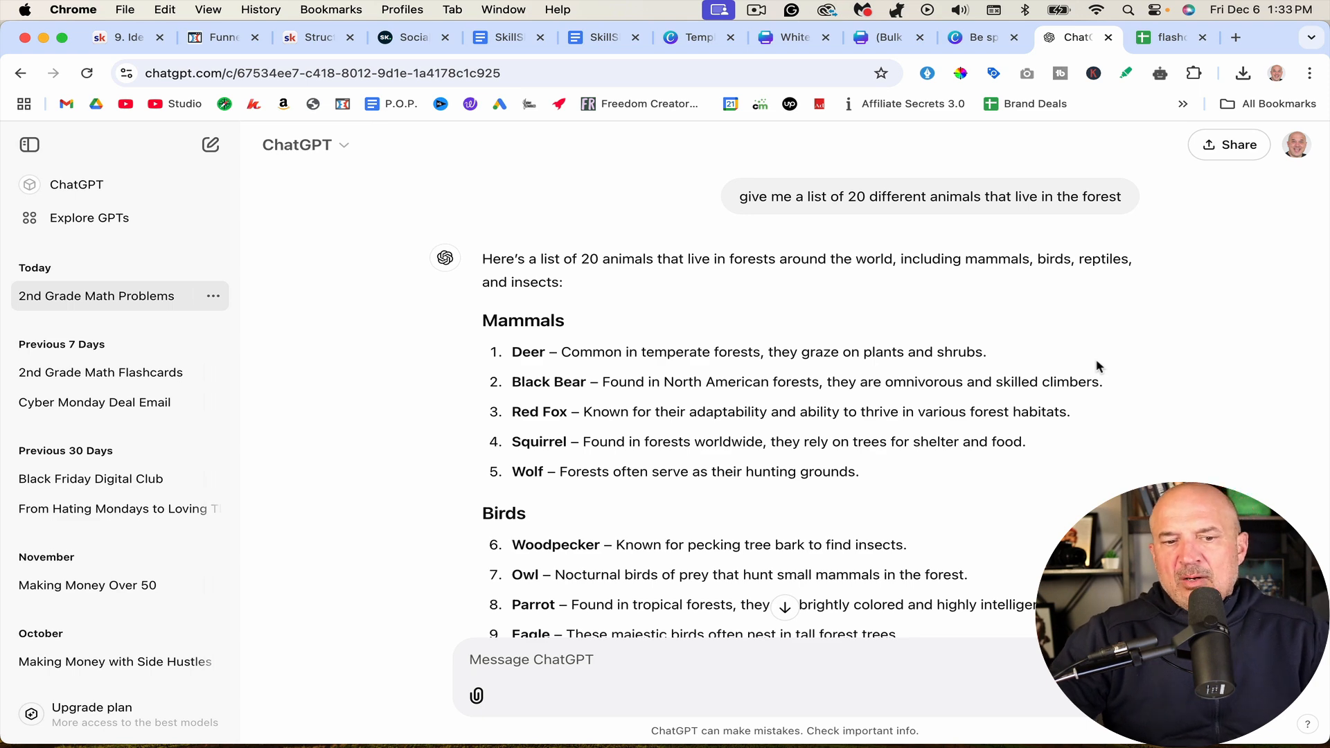
scroll(1097, 366, "down", 4)
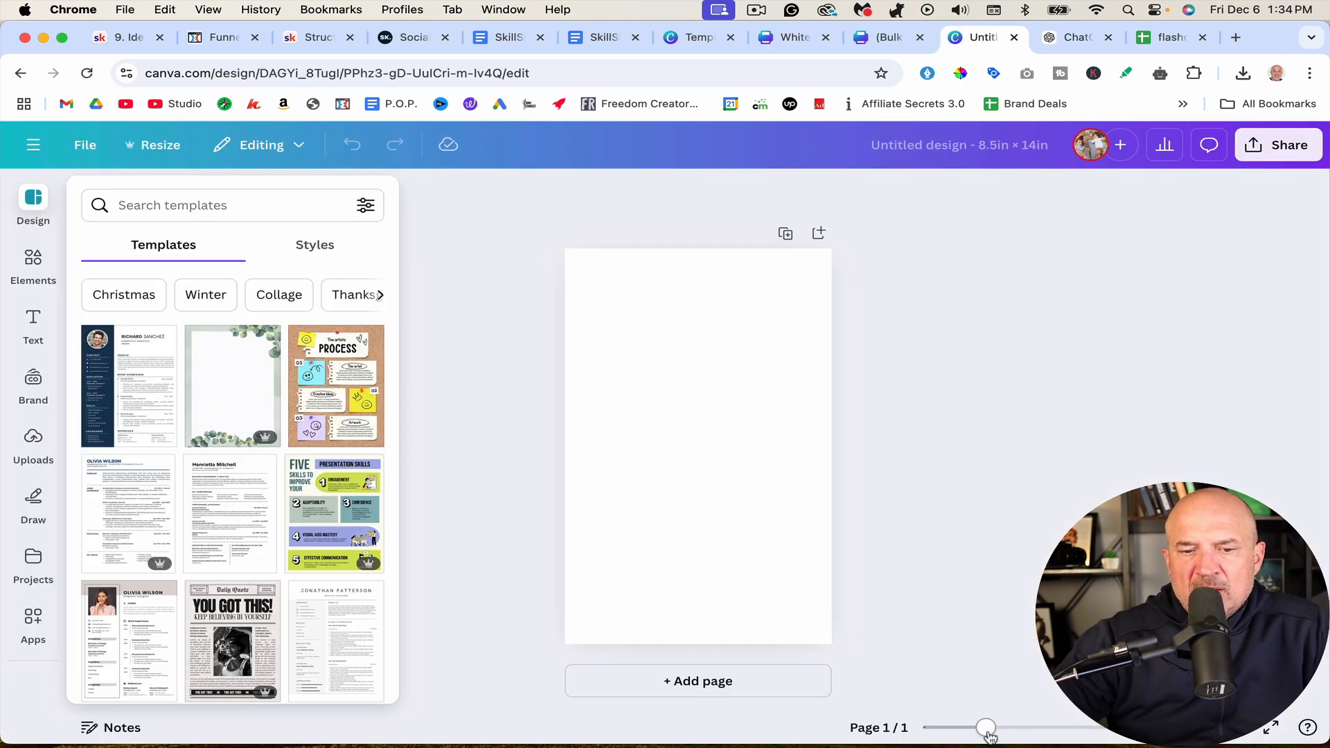
Step: Find the ColoringBook app by searching for "coloring" and open it in the blank 8.5 × 14 in Canva design
left_click_drag(987, 729, 998, 729)
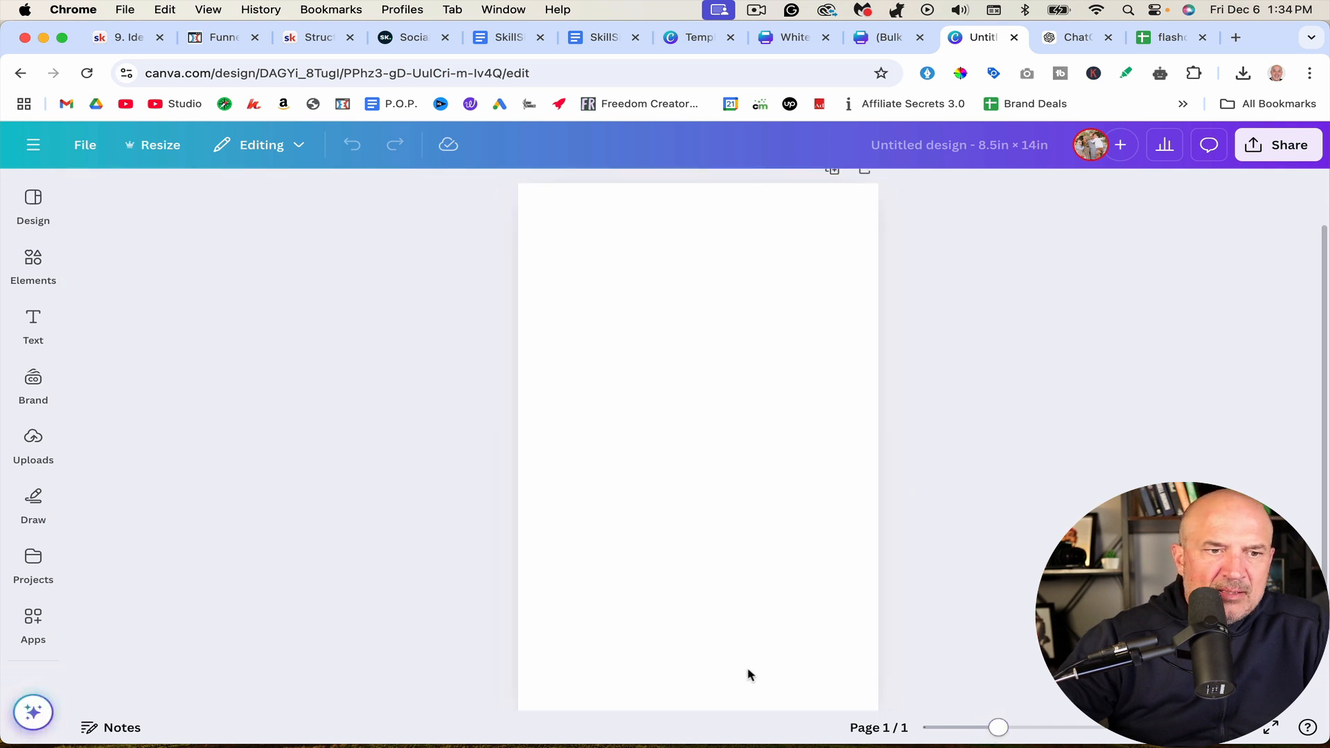
left_click(36, 618)
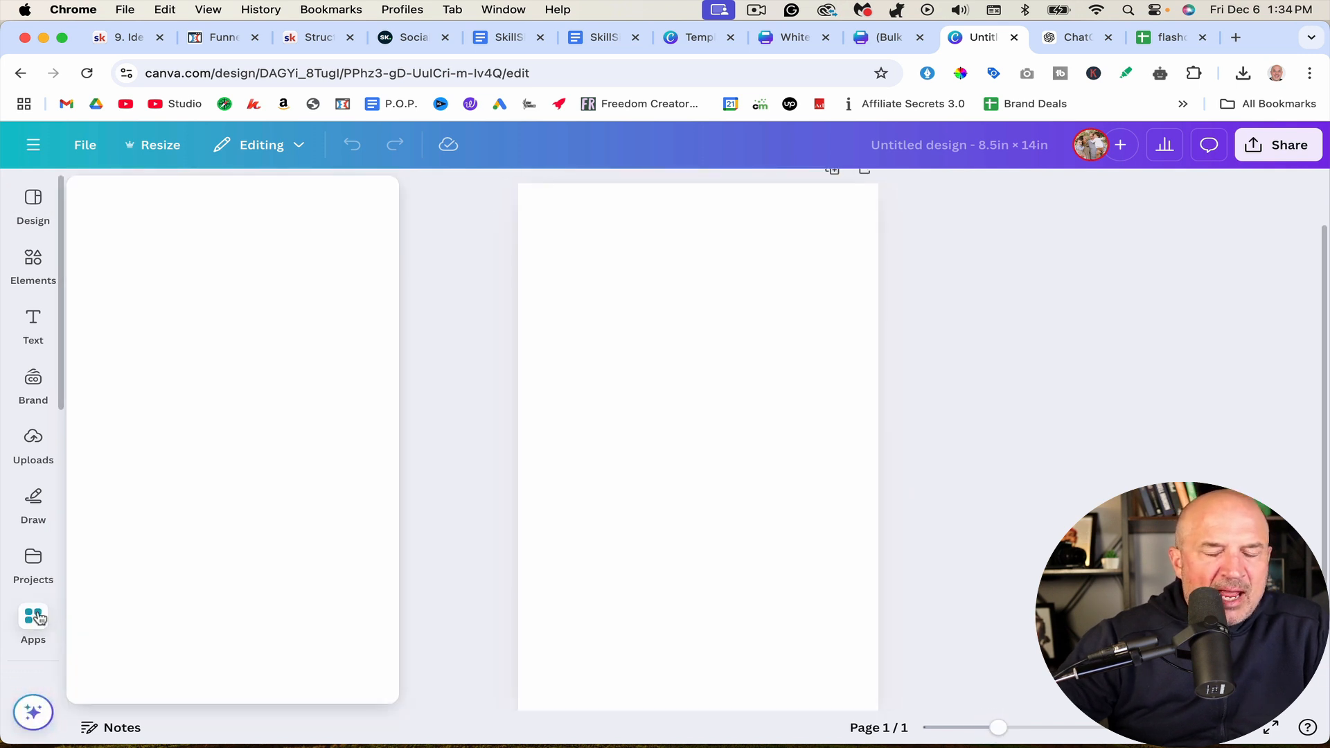
left_click(151, 208)
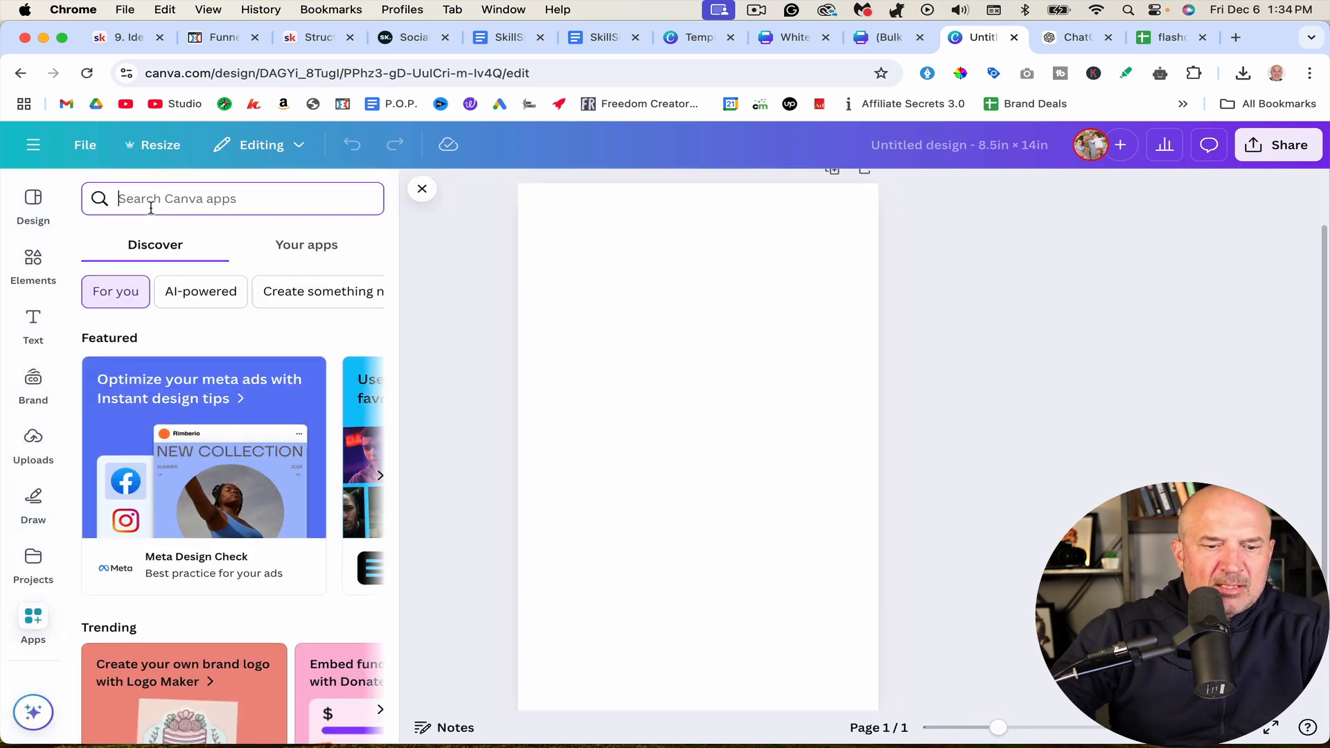
type("coloring")
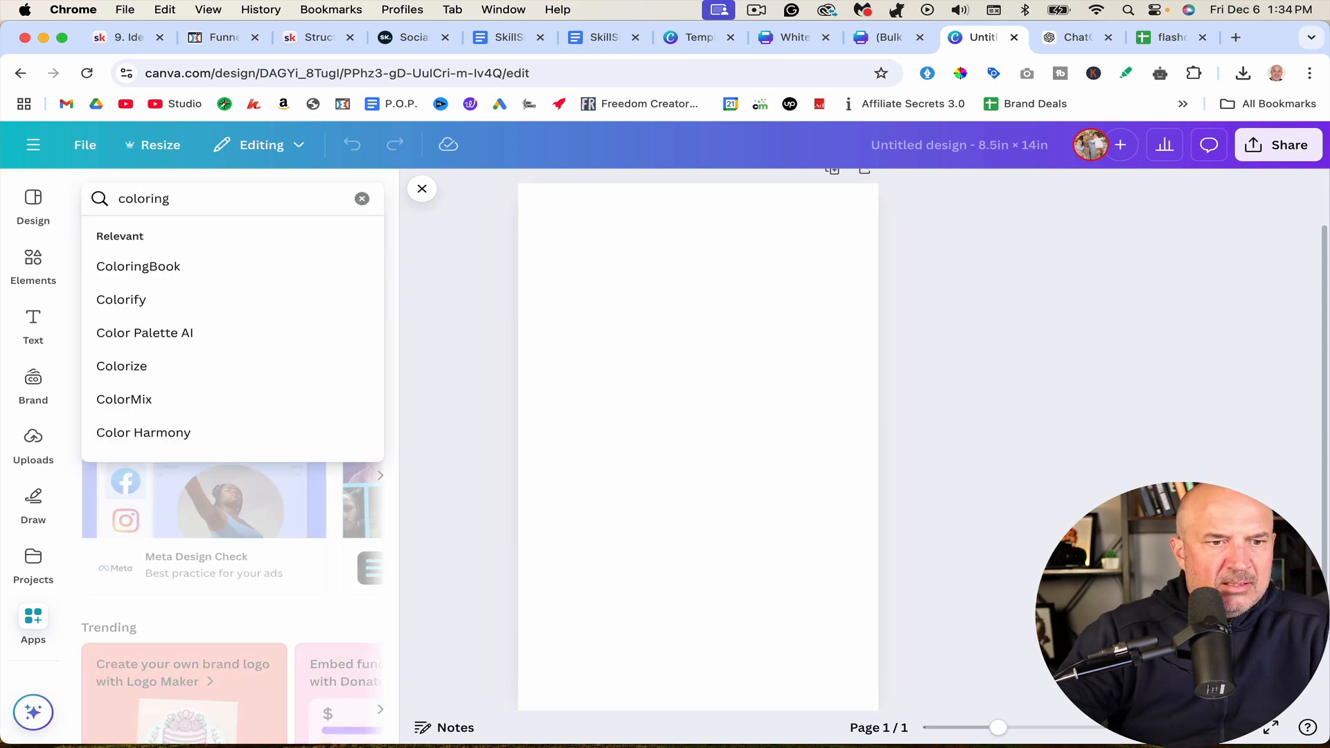
left_click(151, 265)
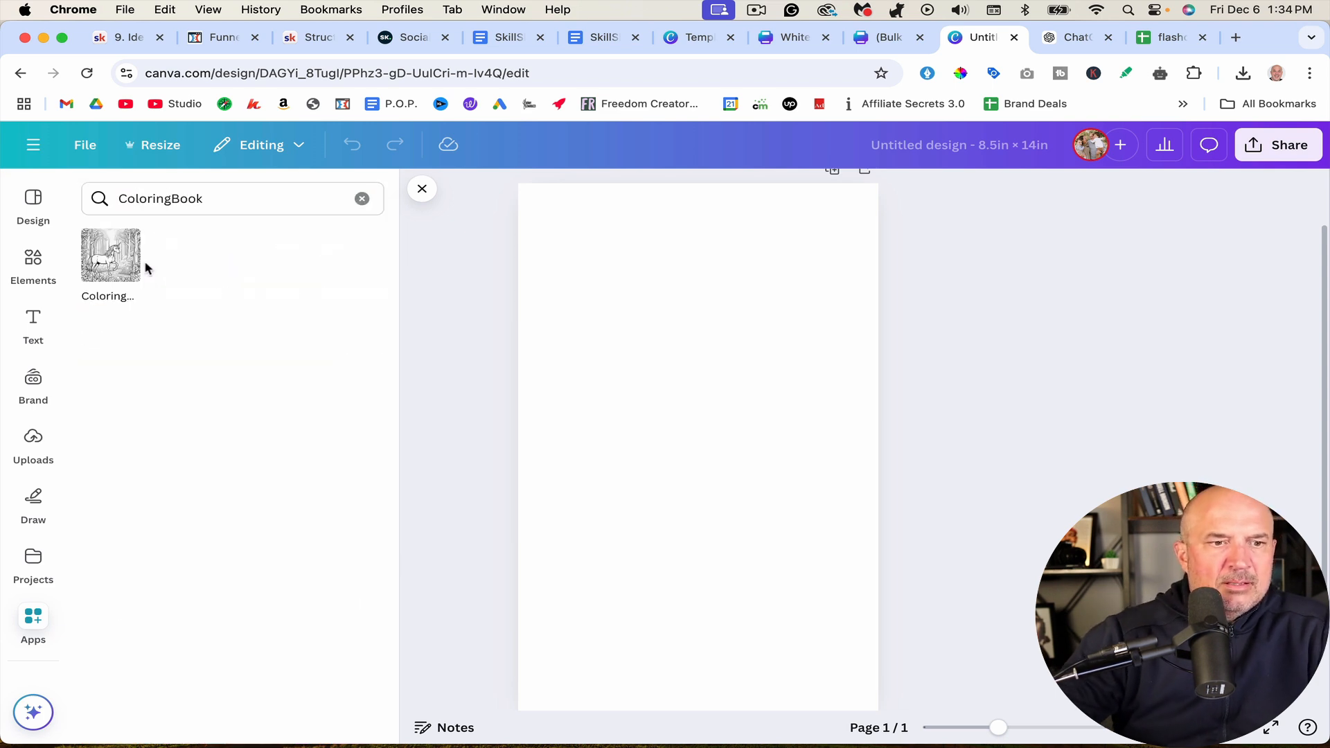
left_click(142, 266)
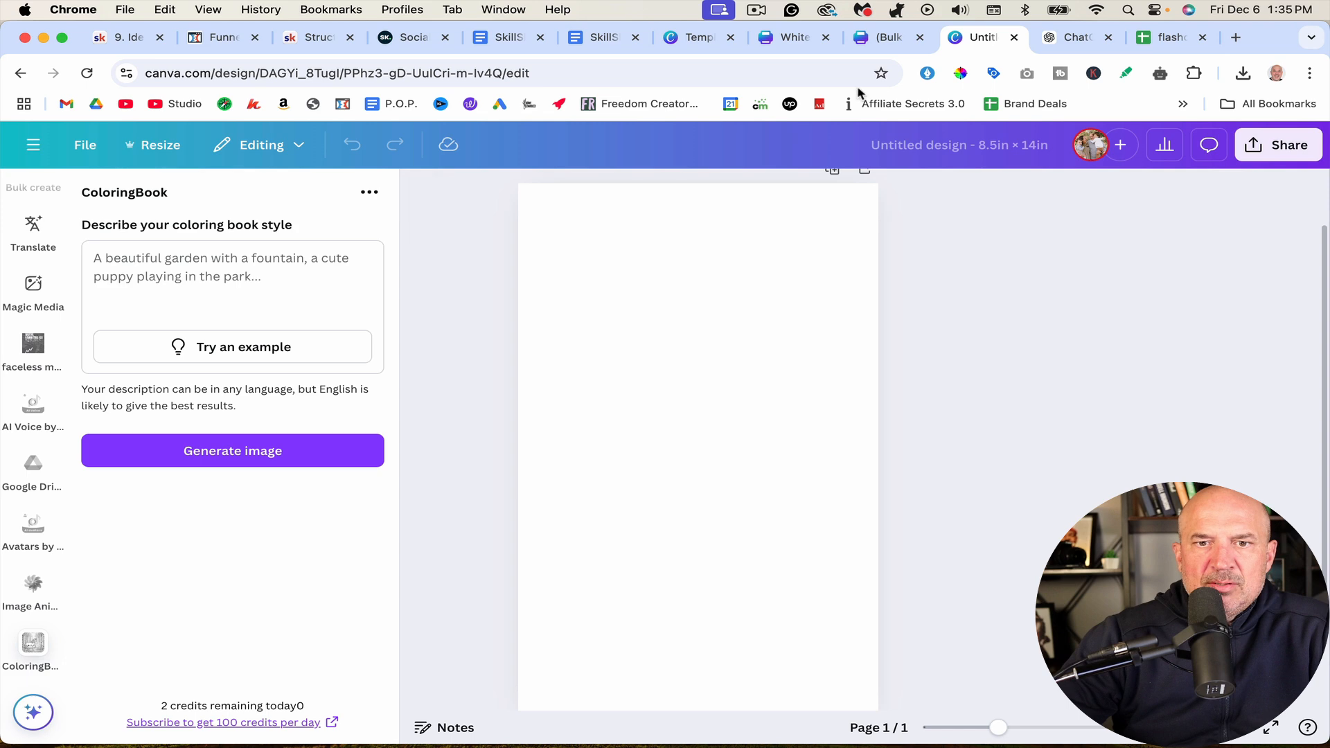
Step: Consult ChatGPT's forest animal list and generate a ColoringBook image from "cute frog sitting on a lily pad with a big smile"
left_click(1056, 45)
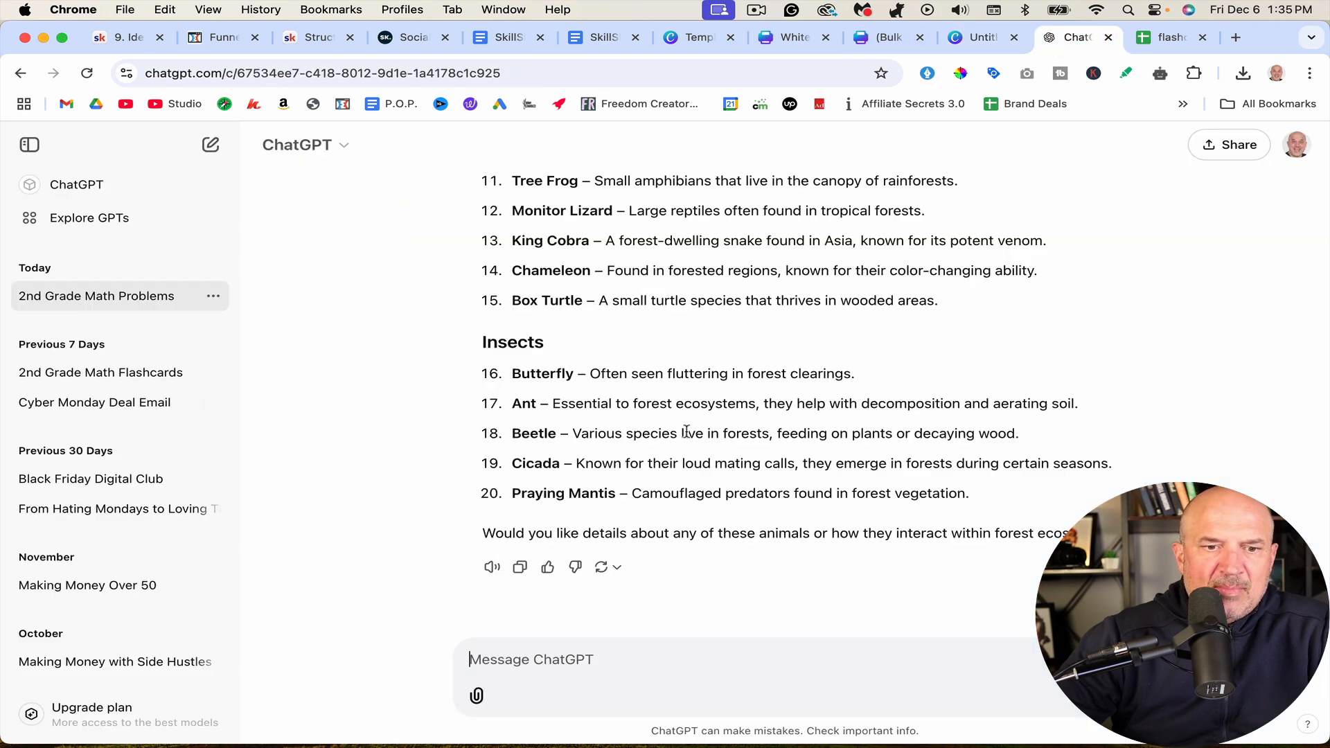
scroll(550, 271, "up", 3)
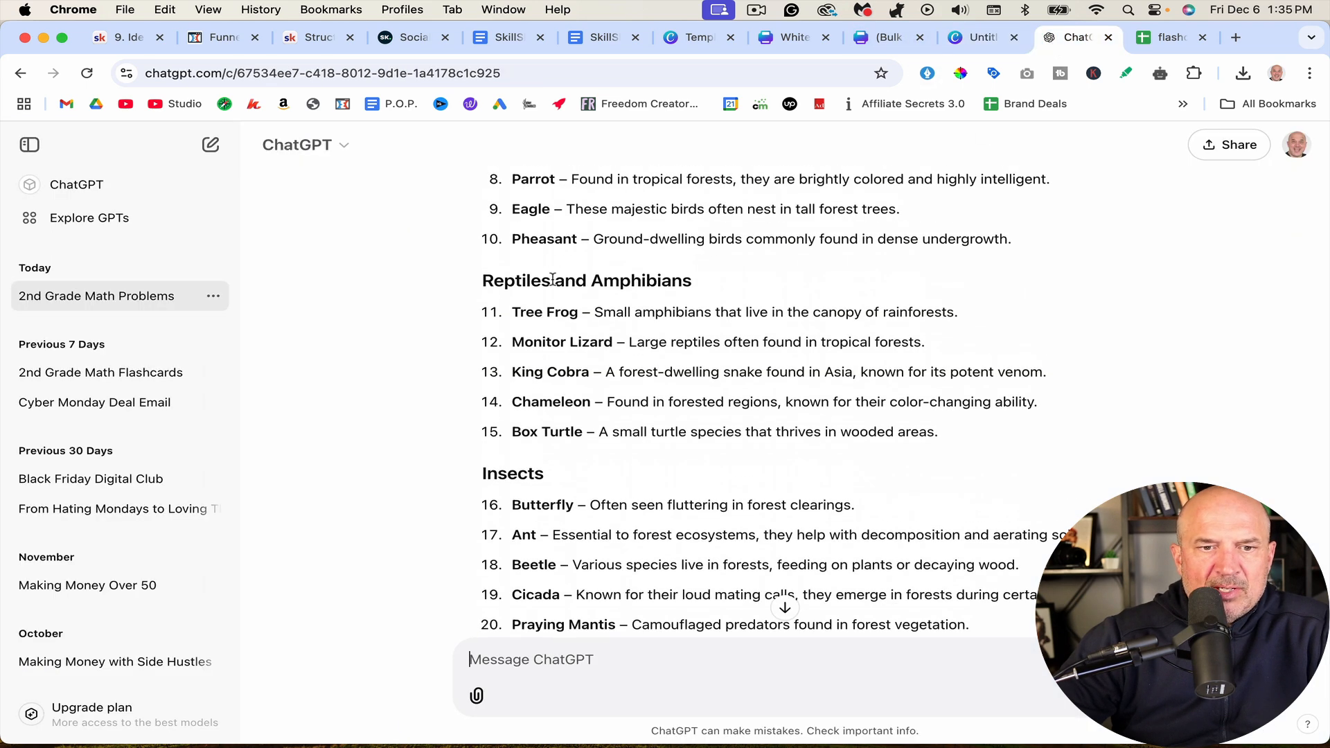
left_click(986, 39)
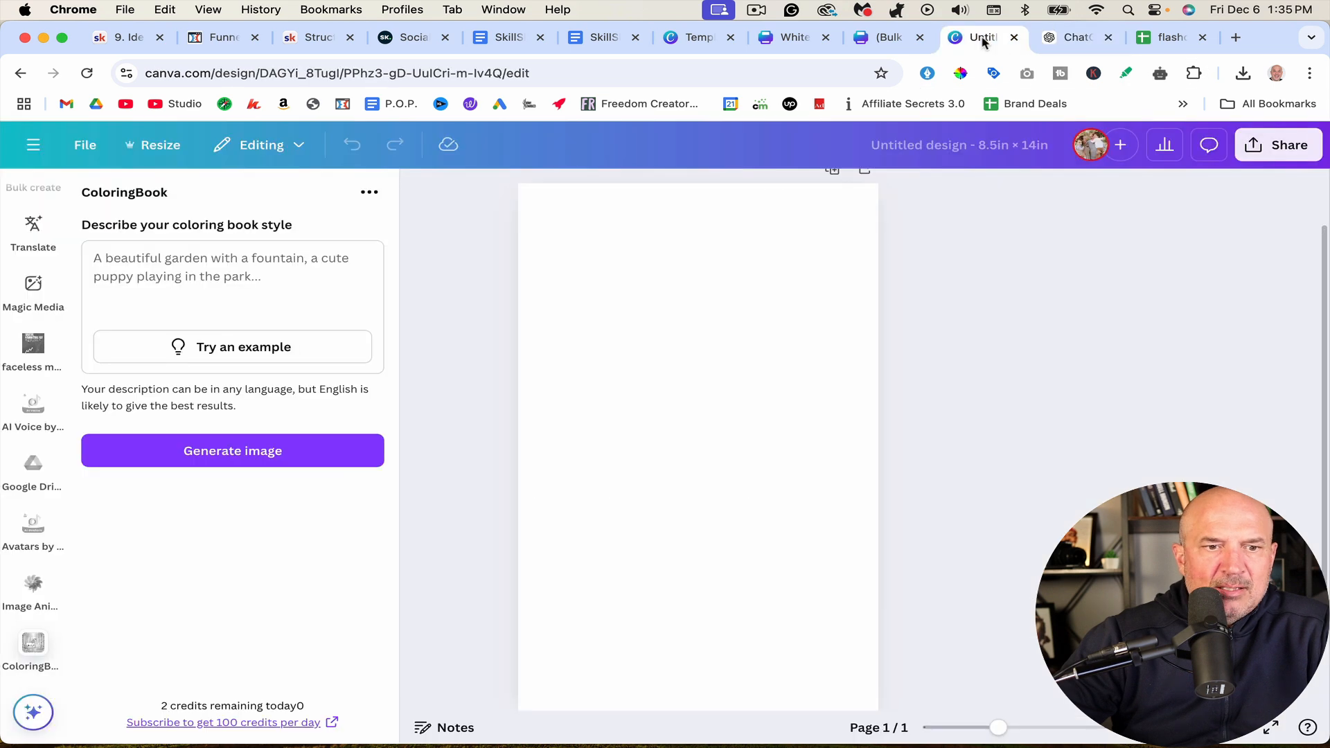
left_click(140, 257)
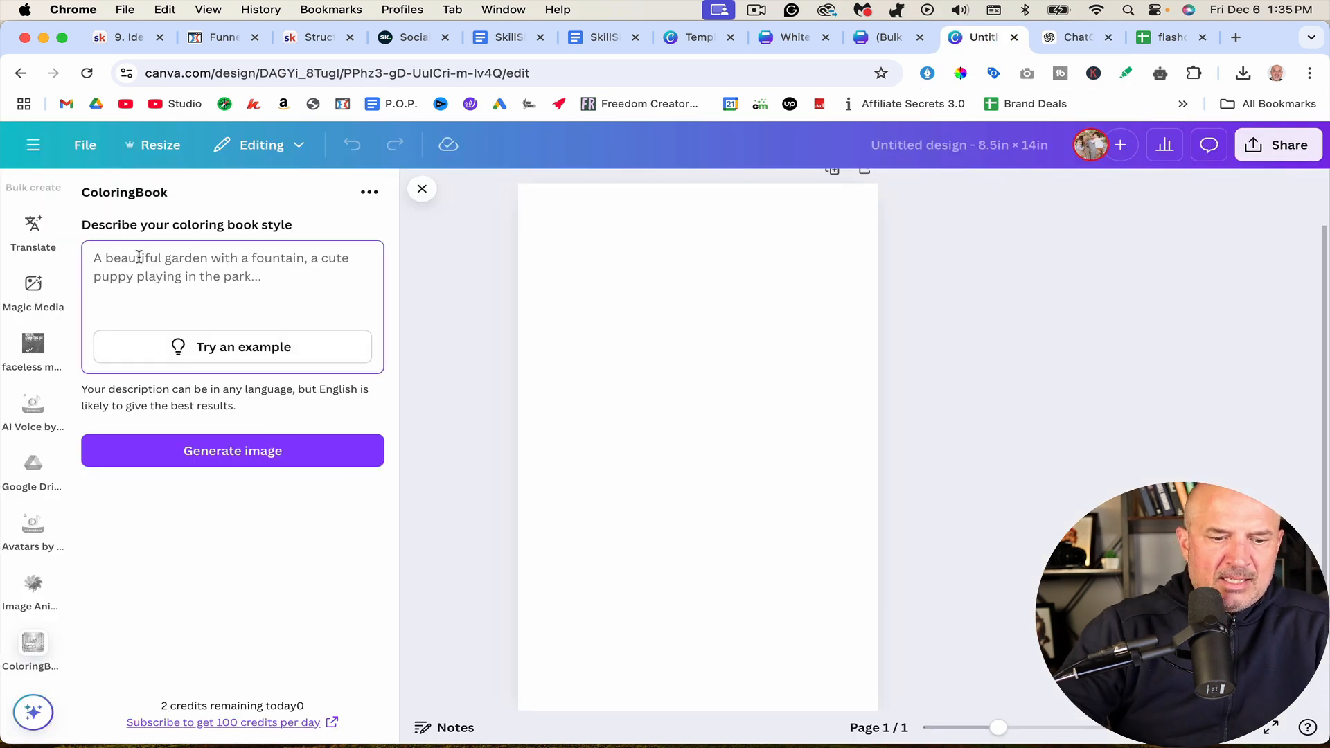
type("cute frog sitting on a li")
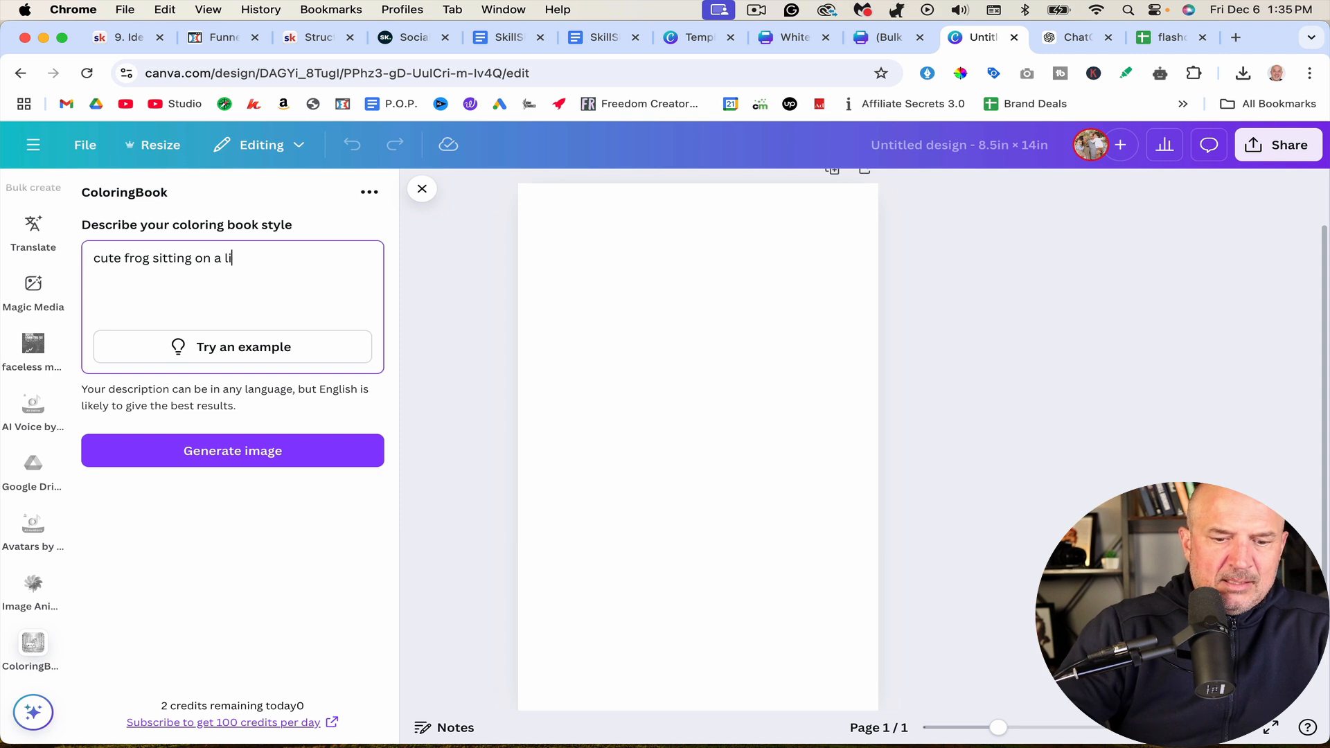
type("lly")
key("BackSpace")
key("BackSpace")
key("BackSpace")
type("y pad with a big")
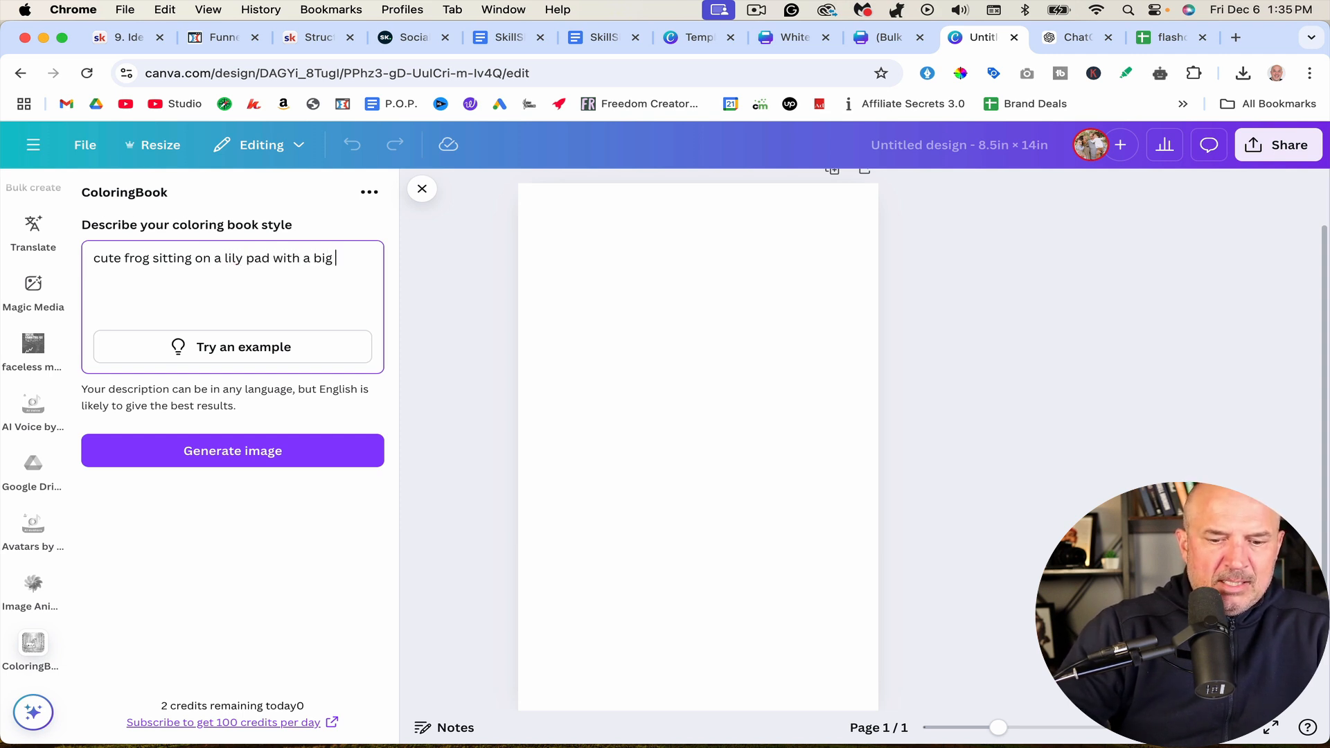
type(" smile")
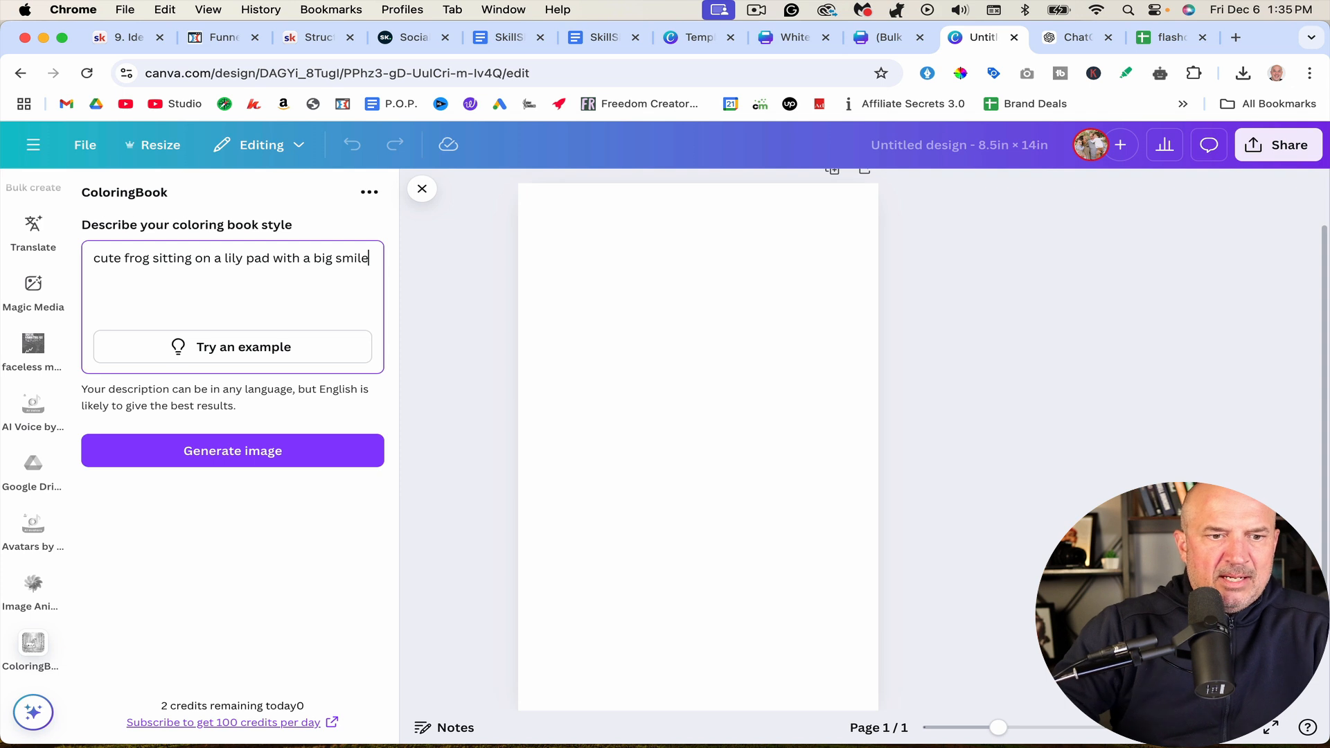
left_click(232, 469)
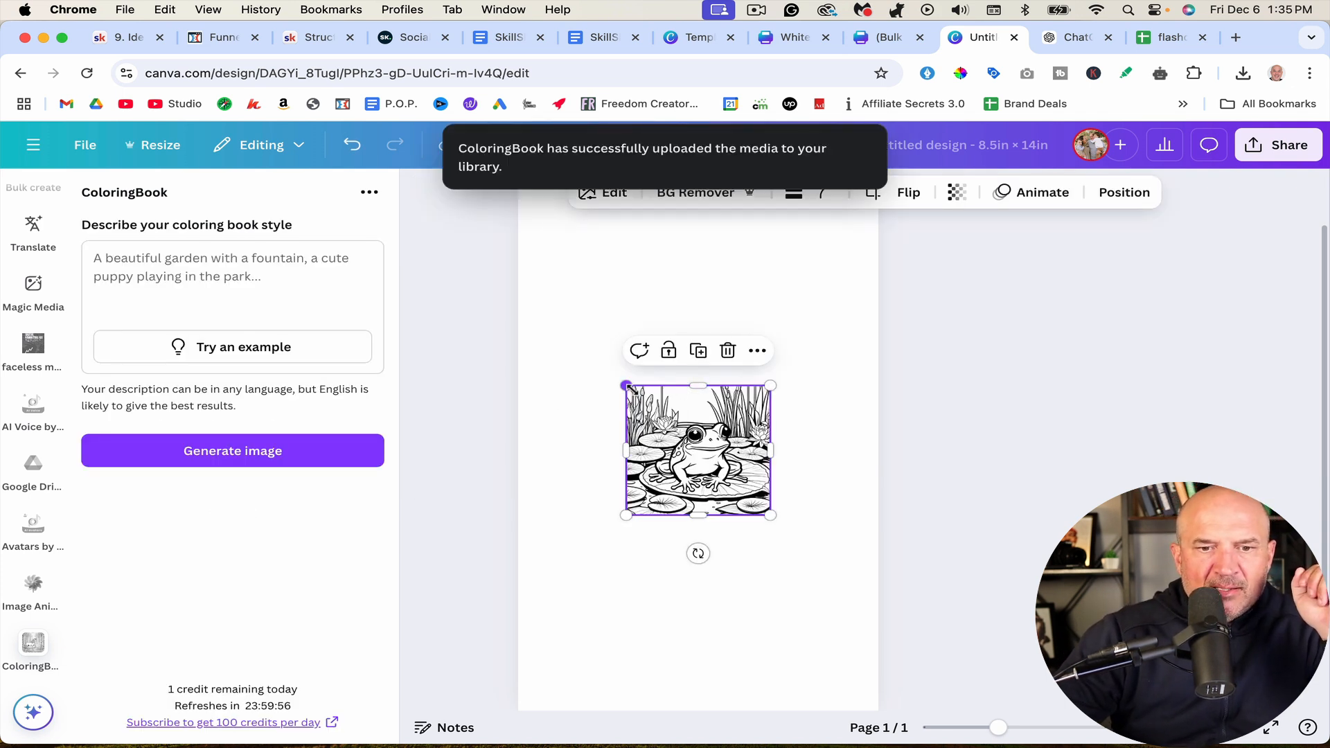
Step: Enlarge the frog image to almost the full page width and center it on the page
left_click_drag(627, 386, 433, 211)
left_click_drag(667, 377, 697, 433)
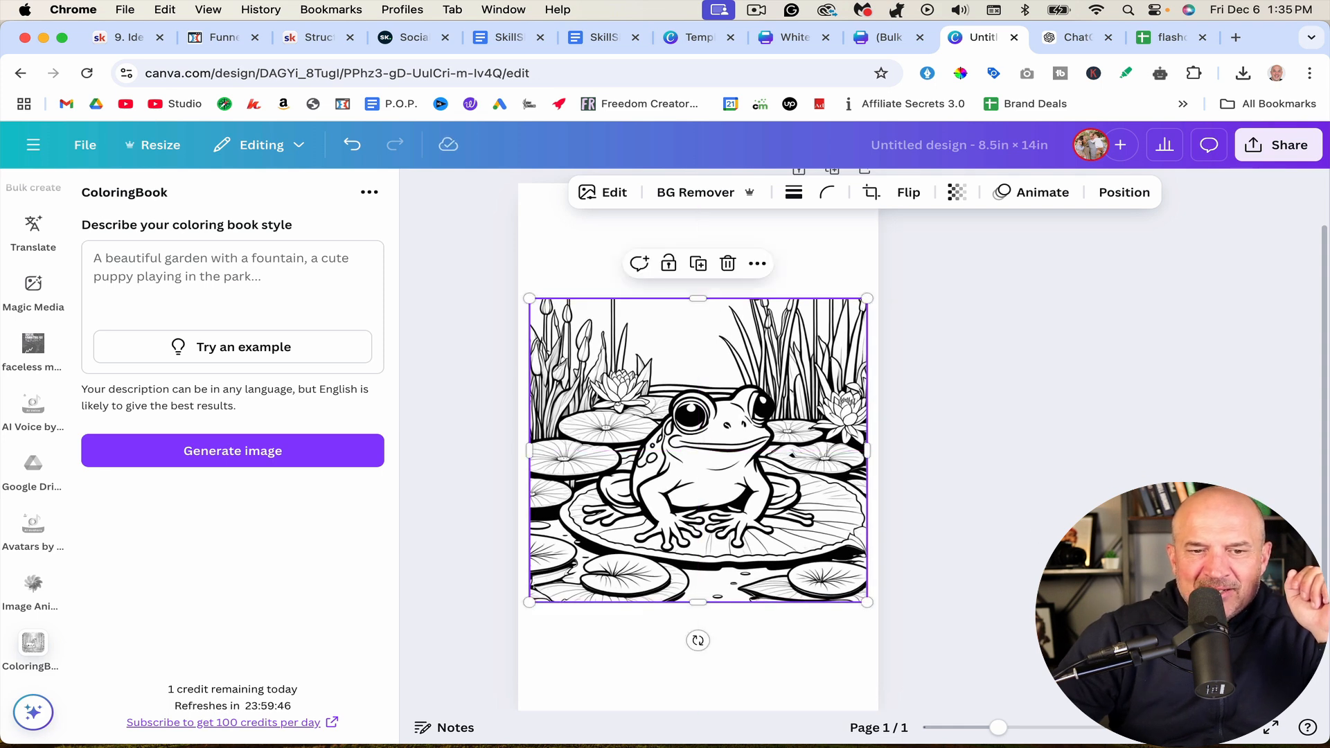
left_click(1026, 672)
left_click_drag(999, 727, 1017, 727)
scroll(711, 392, "down", 3)
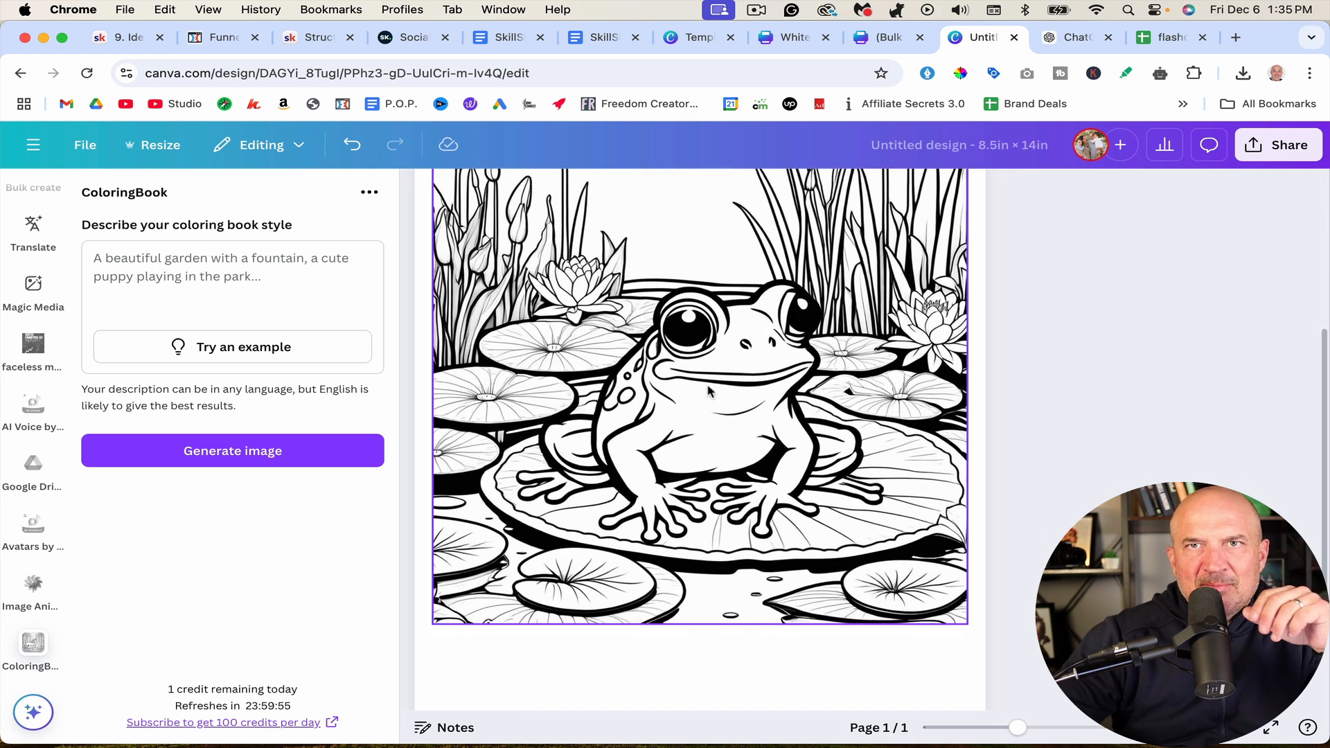